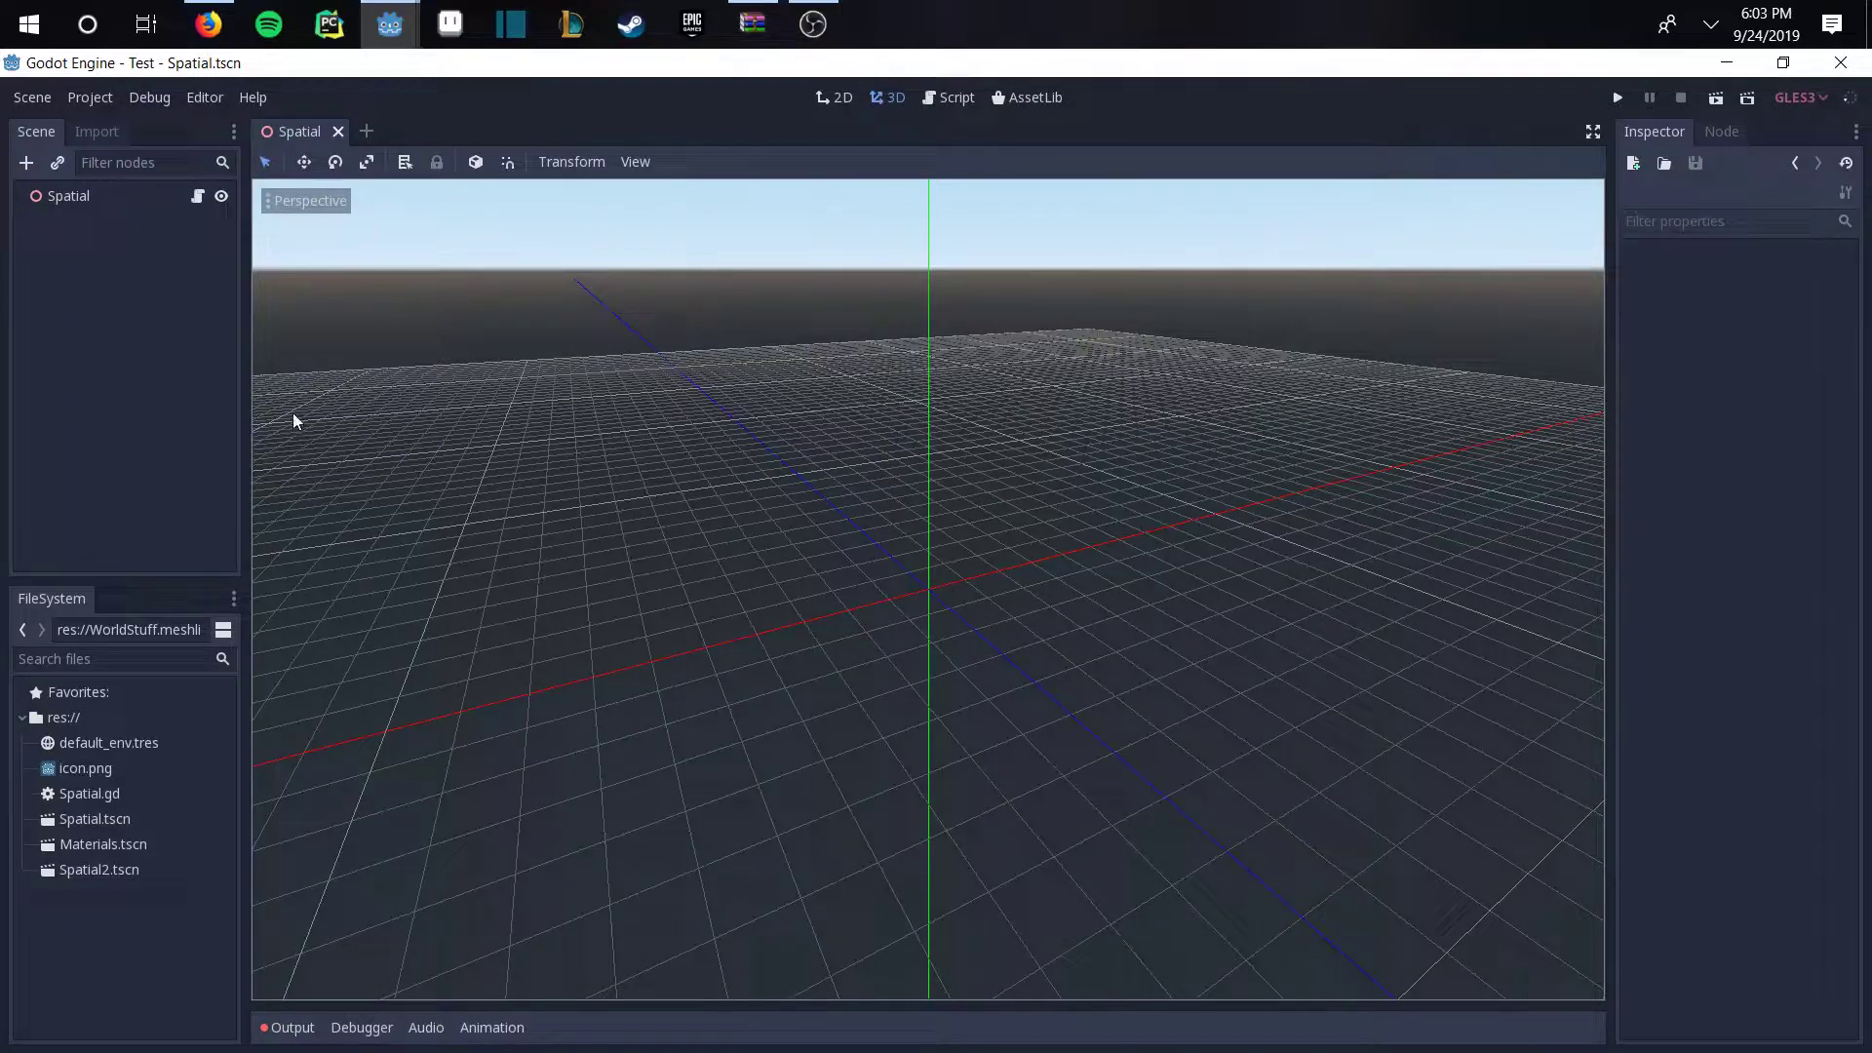
Step: Create a new 3D scene and add a MeshInstance node under its Spatial root
left_click(367, 131)
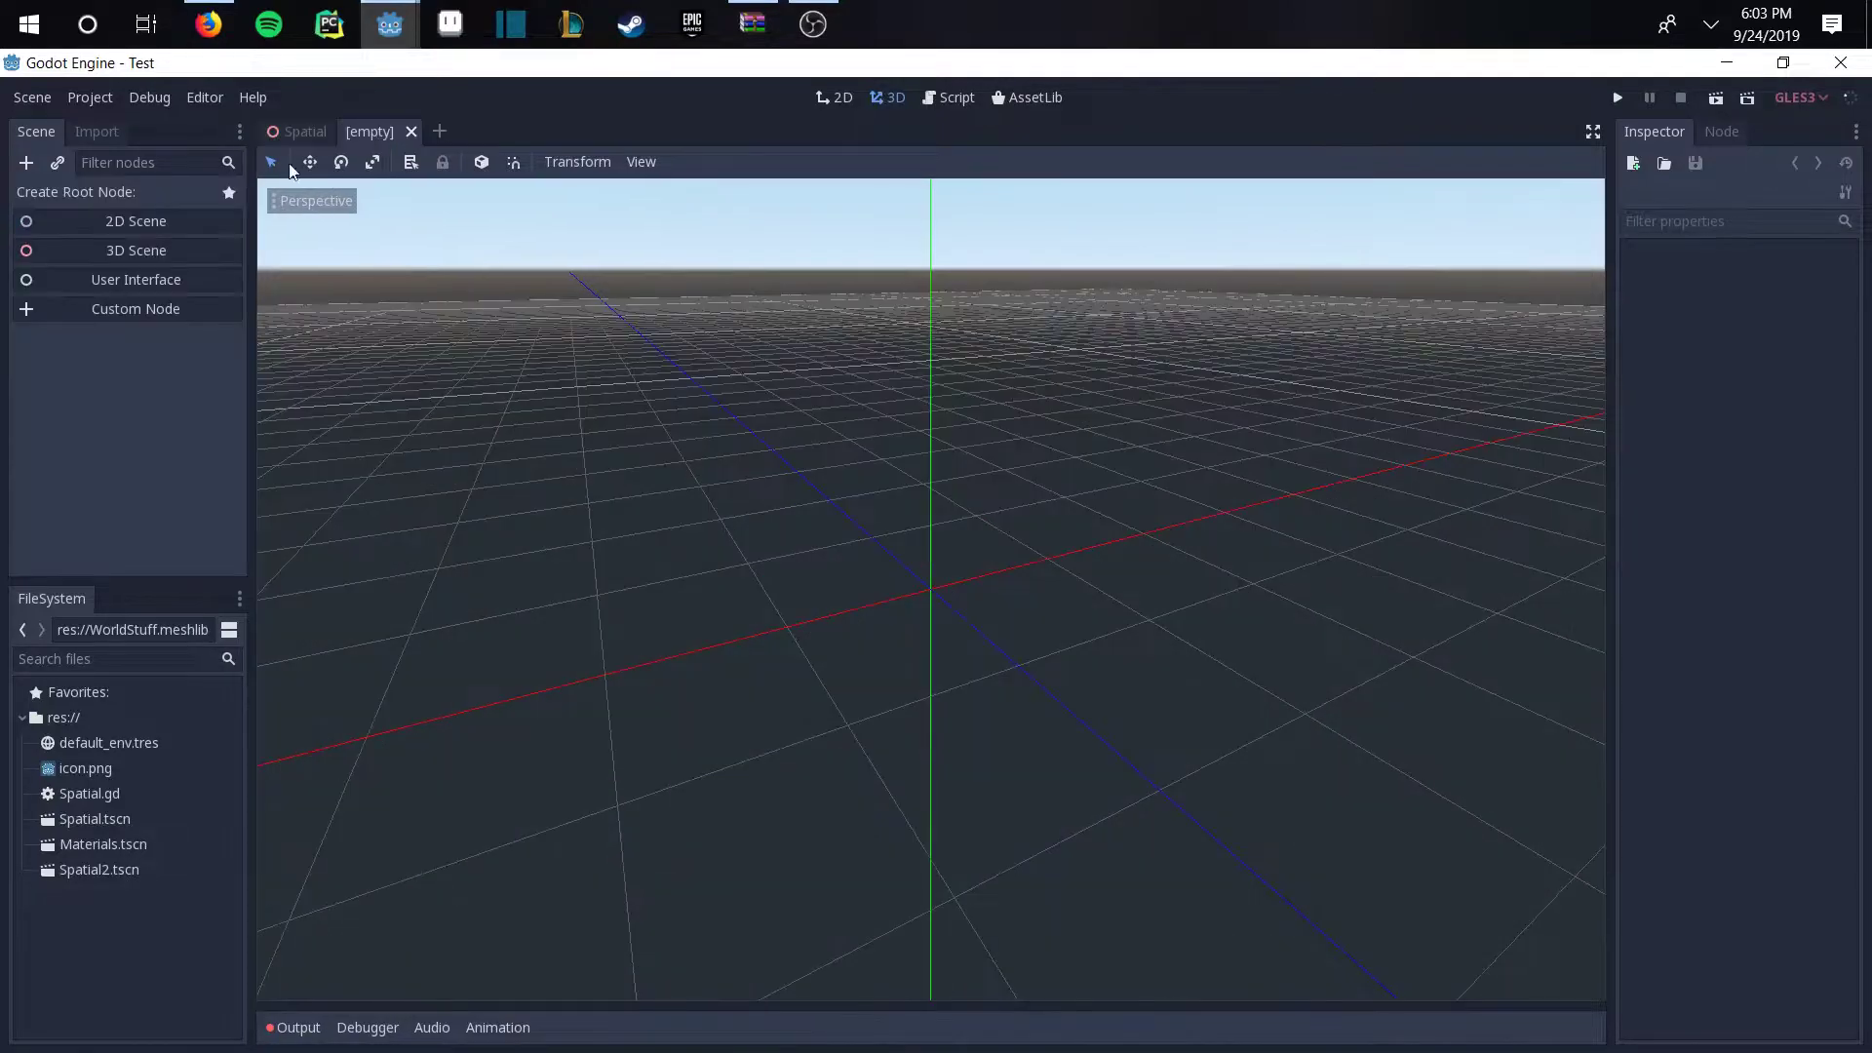
left_click(193, 249)
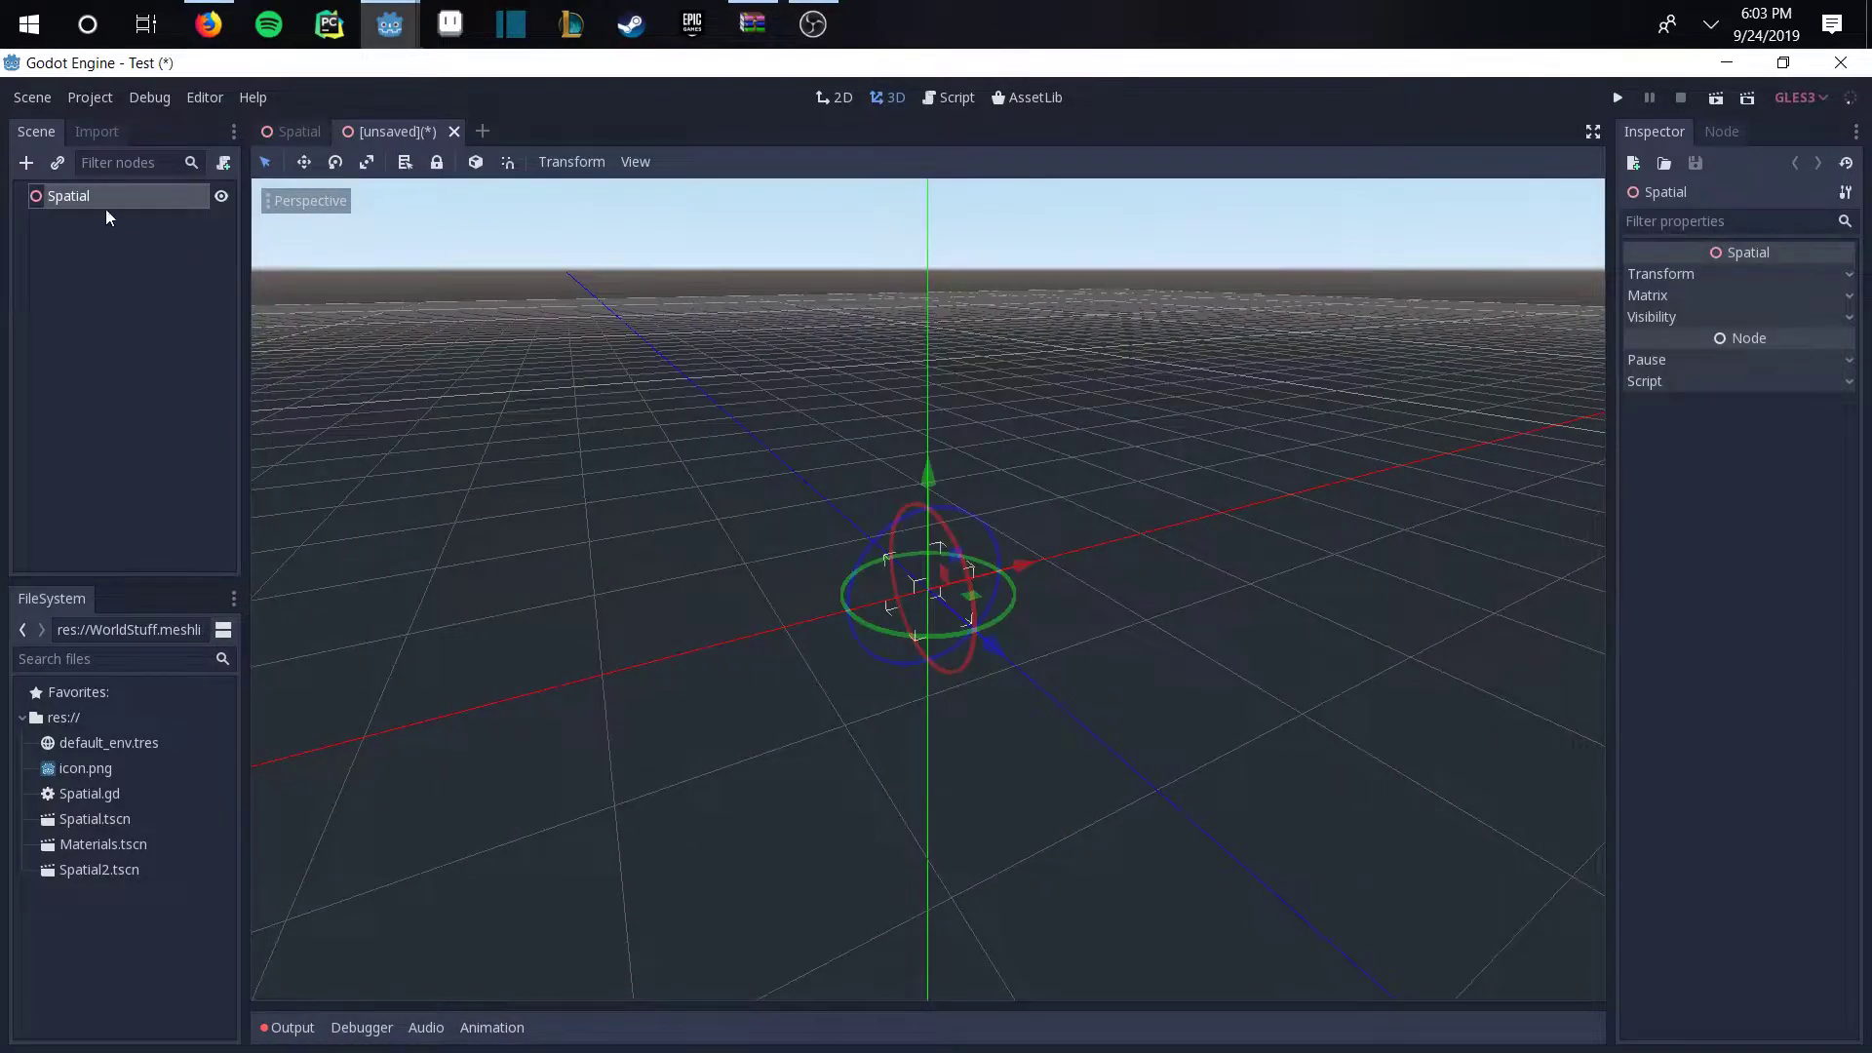
left_click(26, 163)
scroll(793, 623, "up", 5)
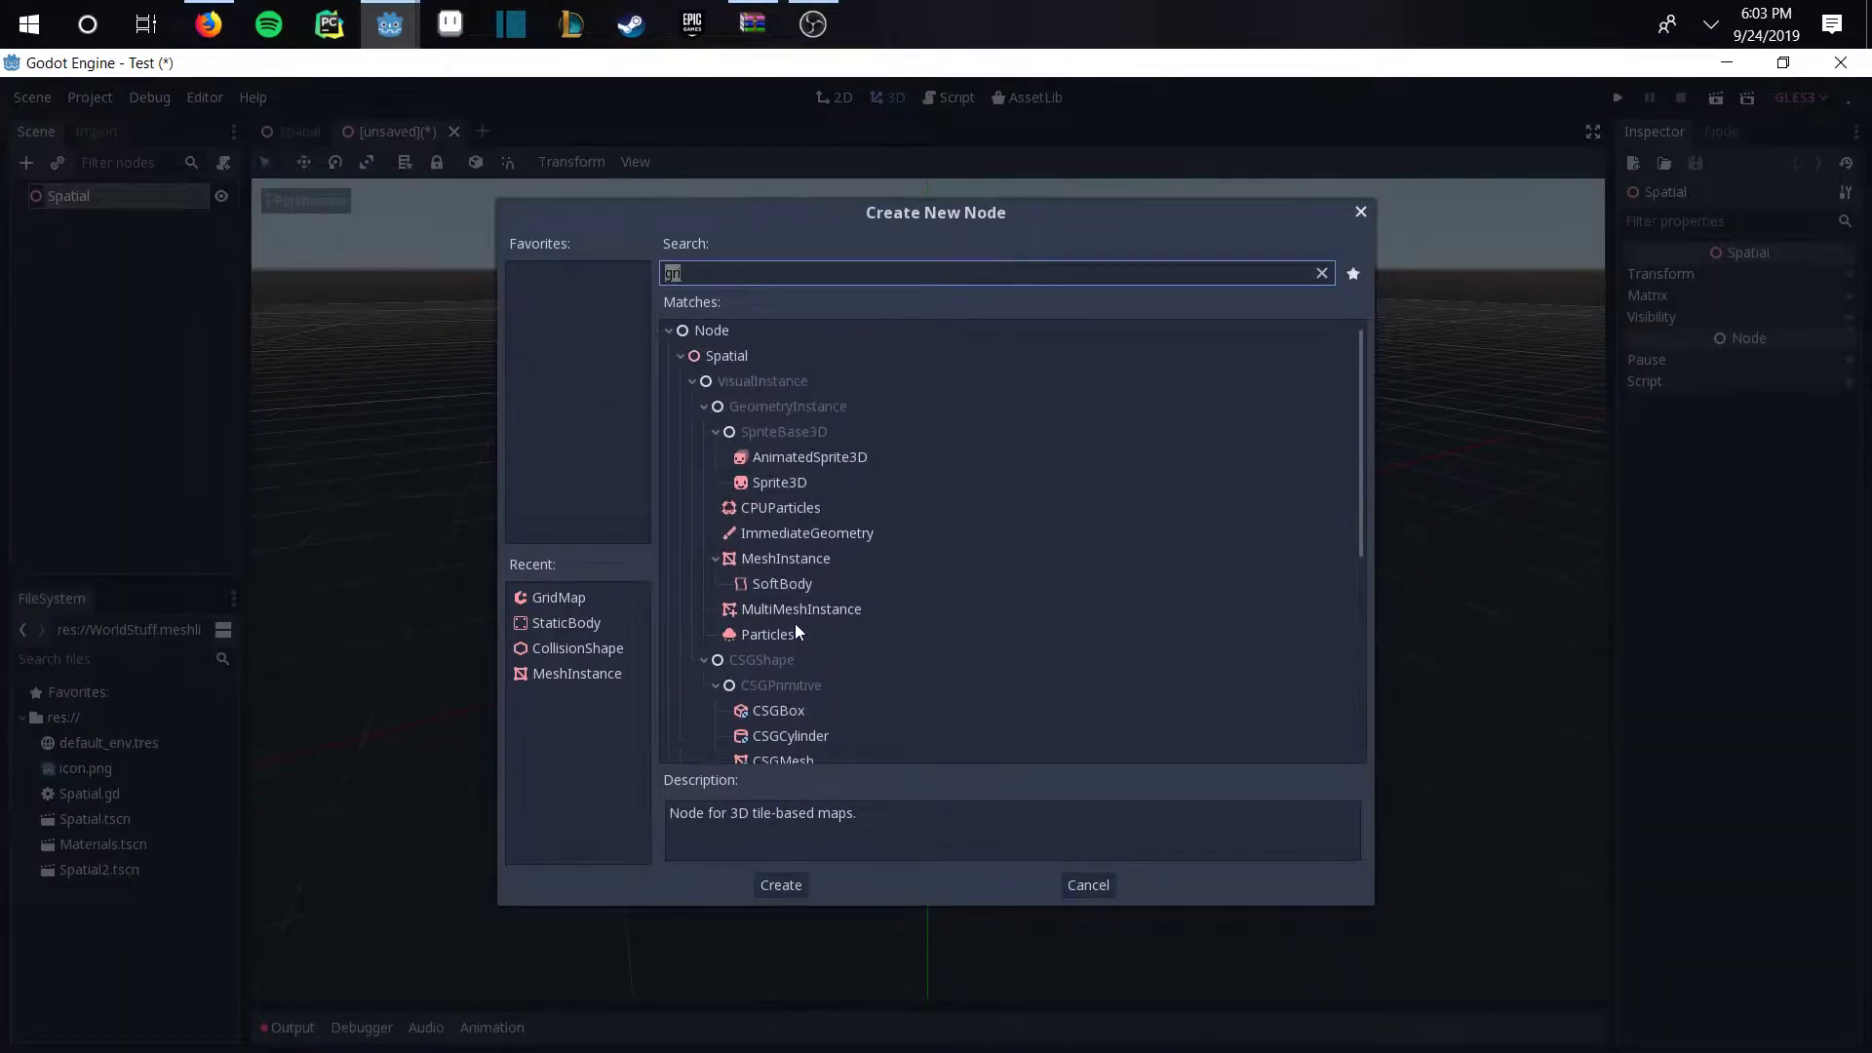
double_click(582, 669)
Step: Nest a StaticBody under the MeshInstance and a CollisionShape under that StaticBody
left_click(26, 163)
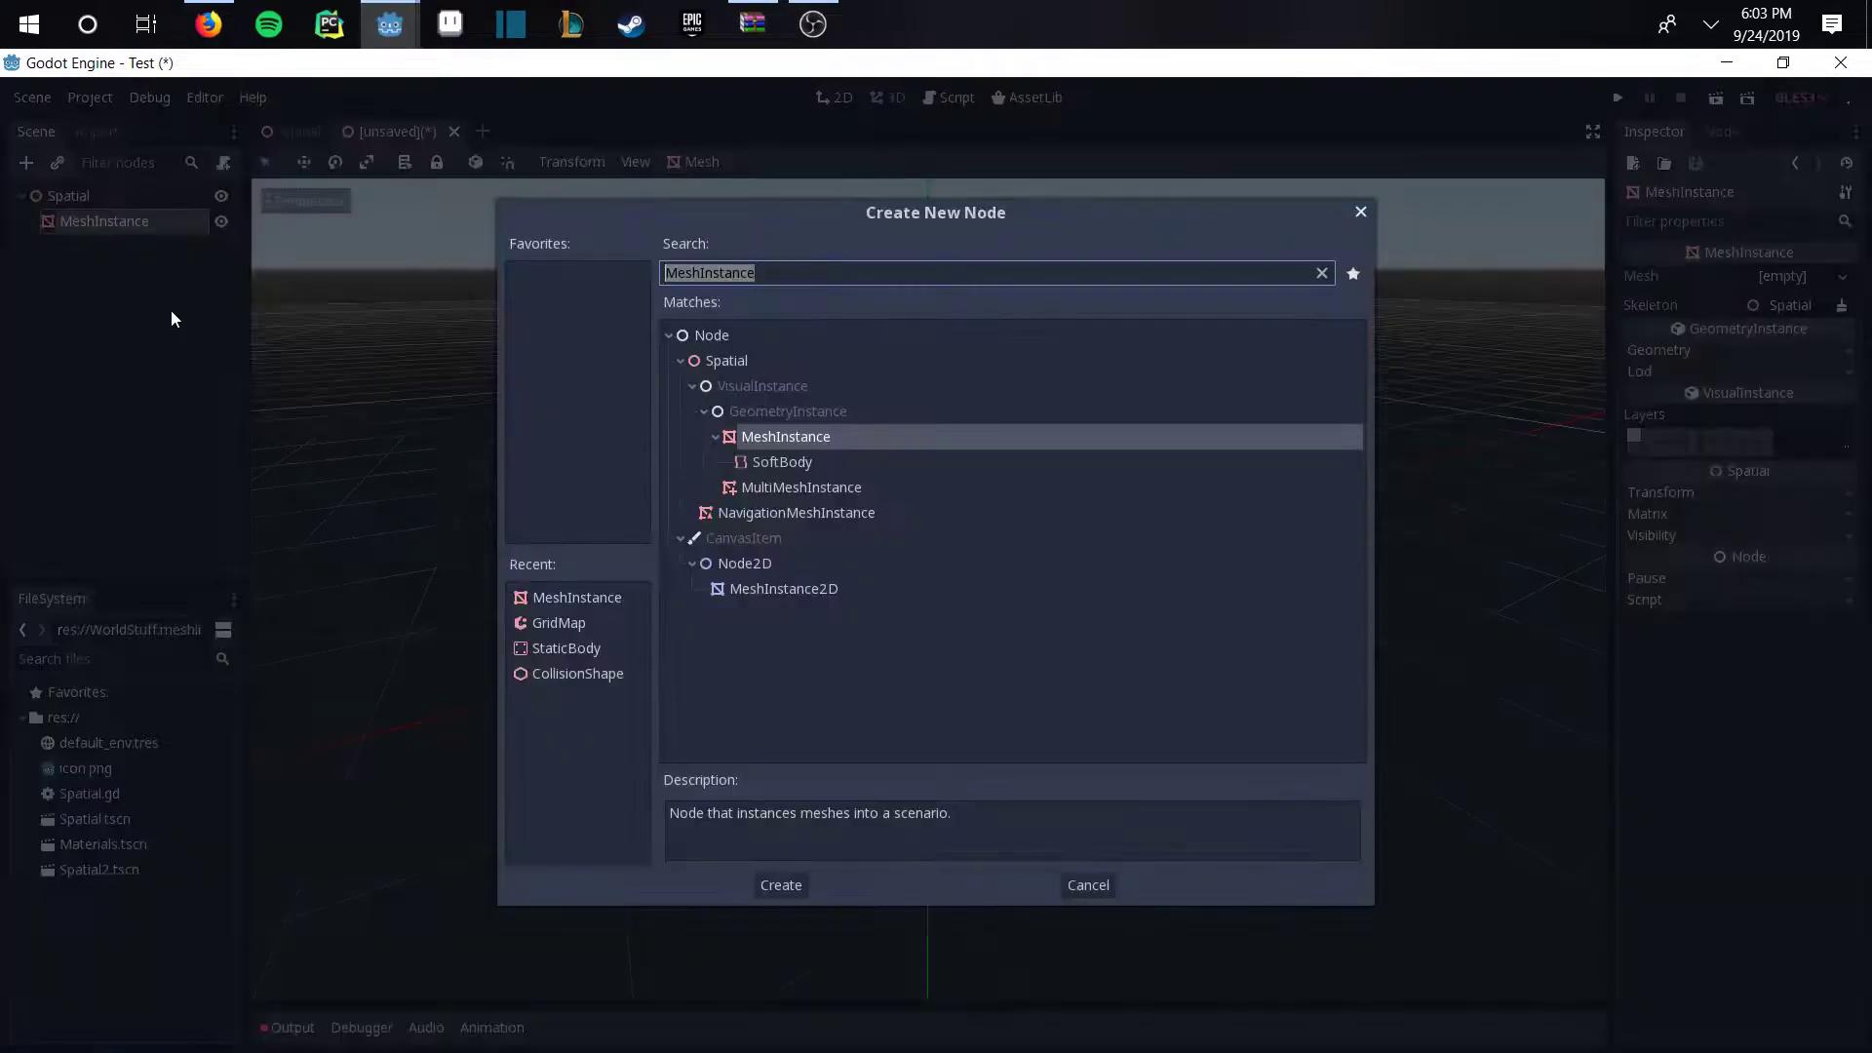
double_click(572, 650)
left_click(27, 163)
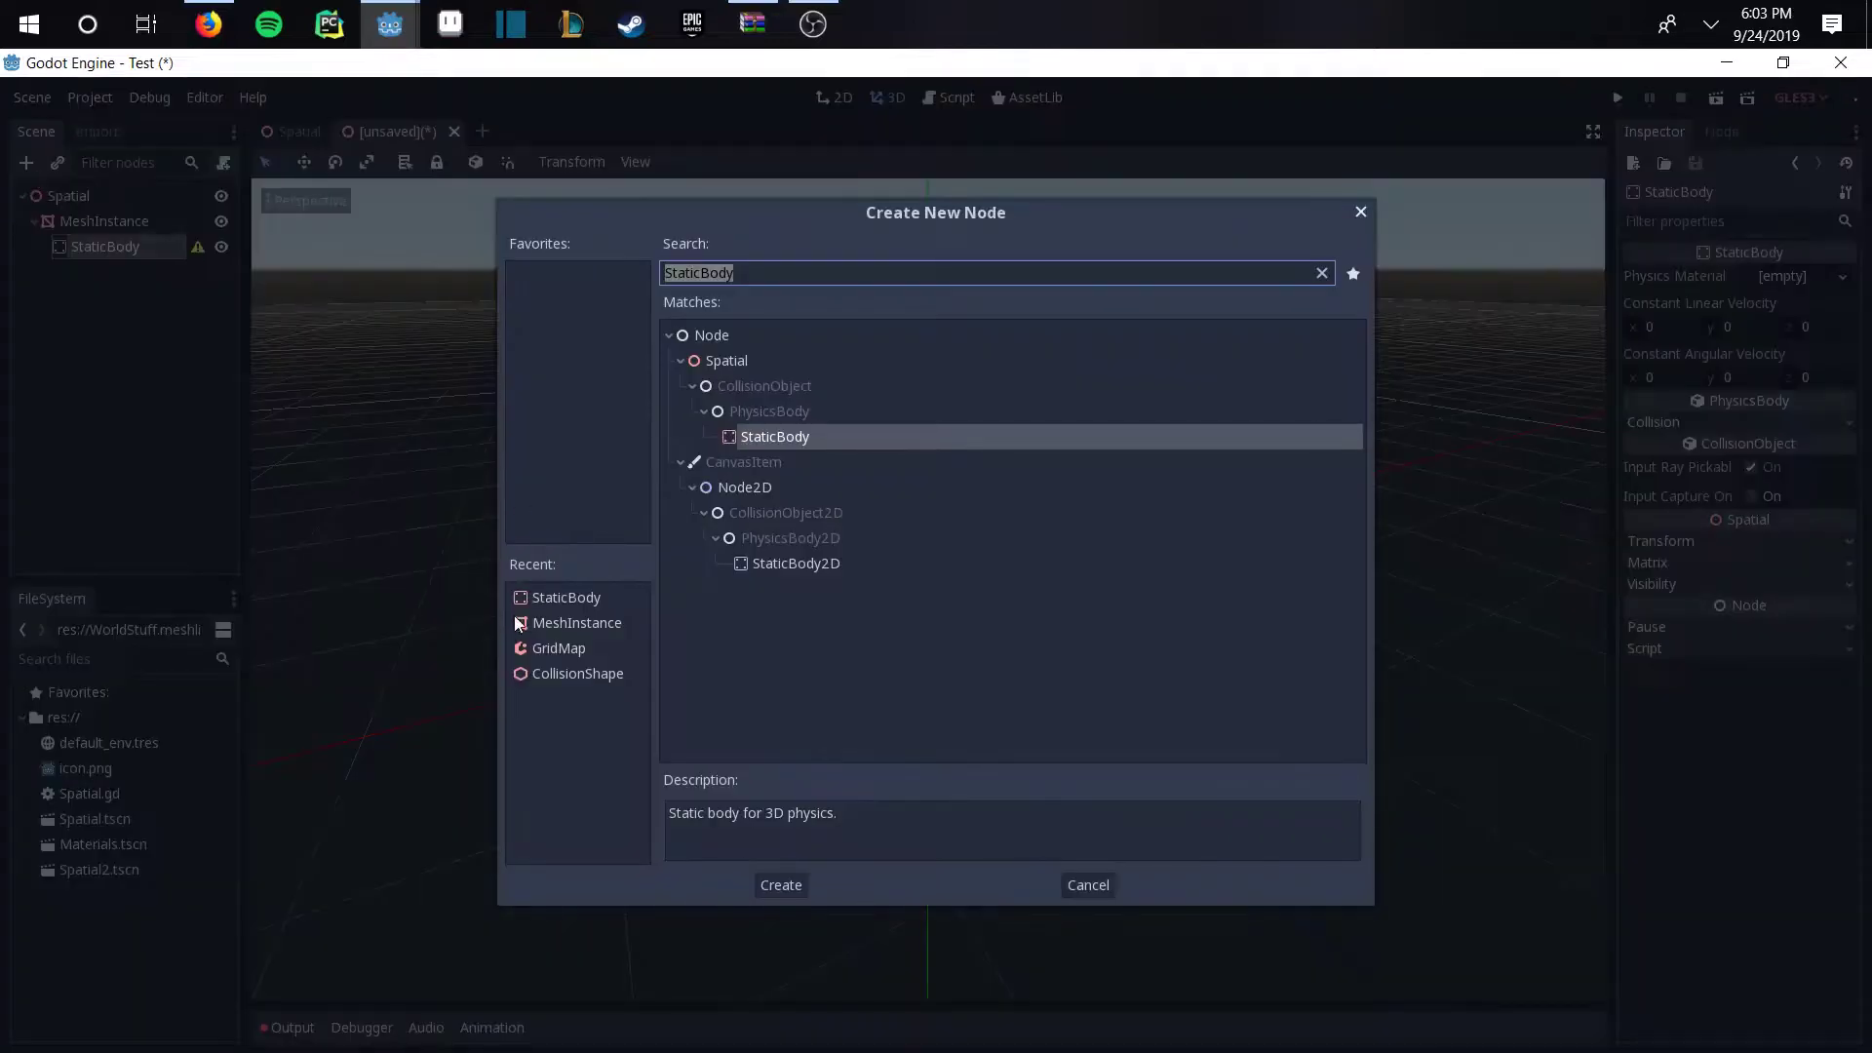
double_click(558, 671)
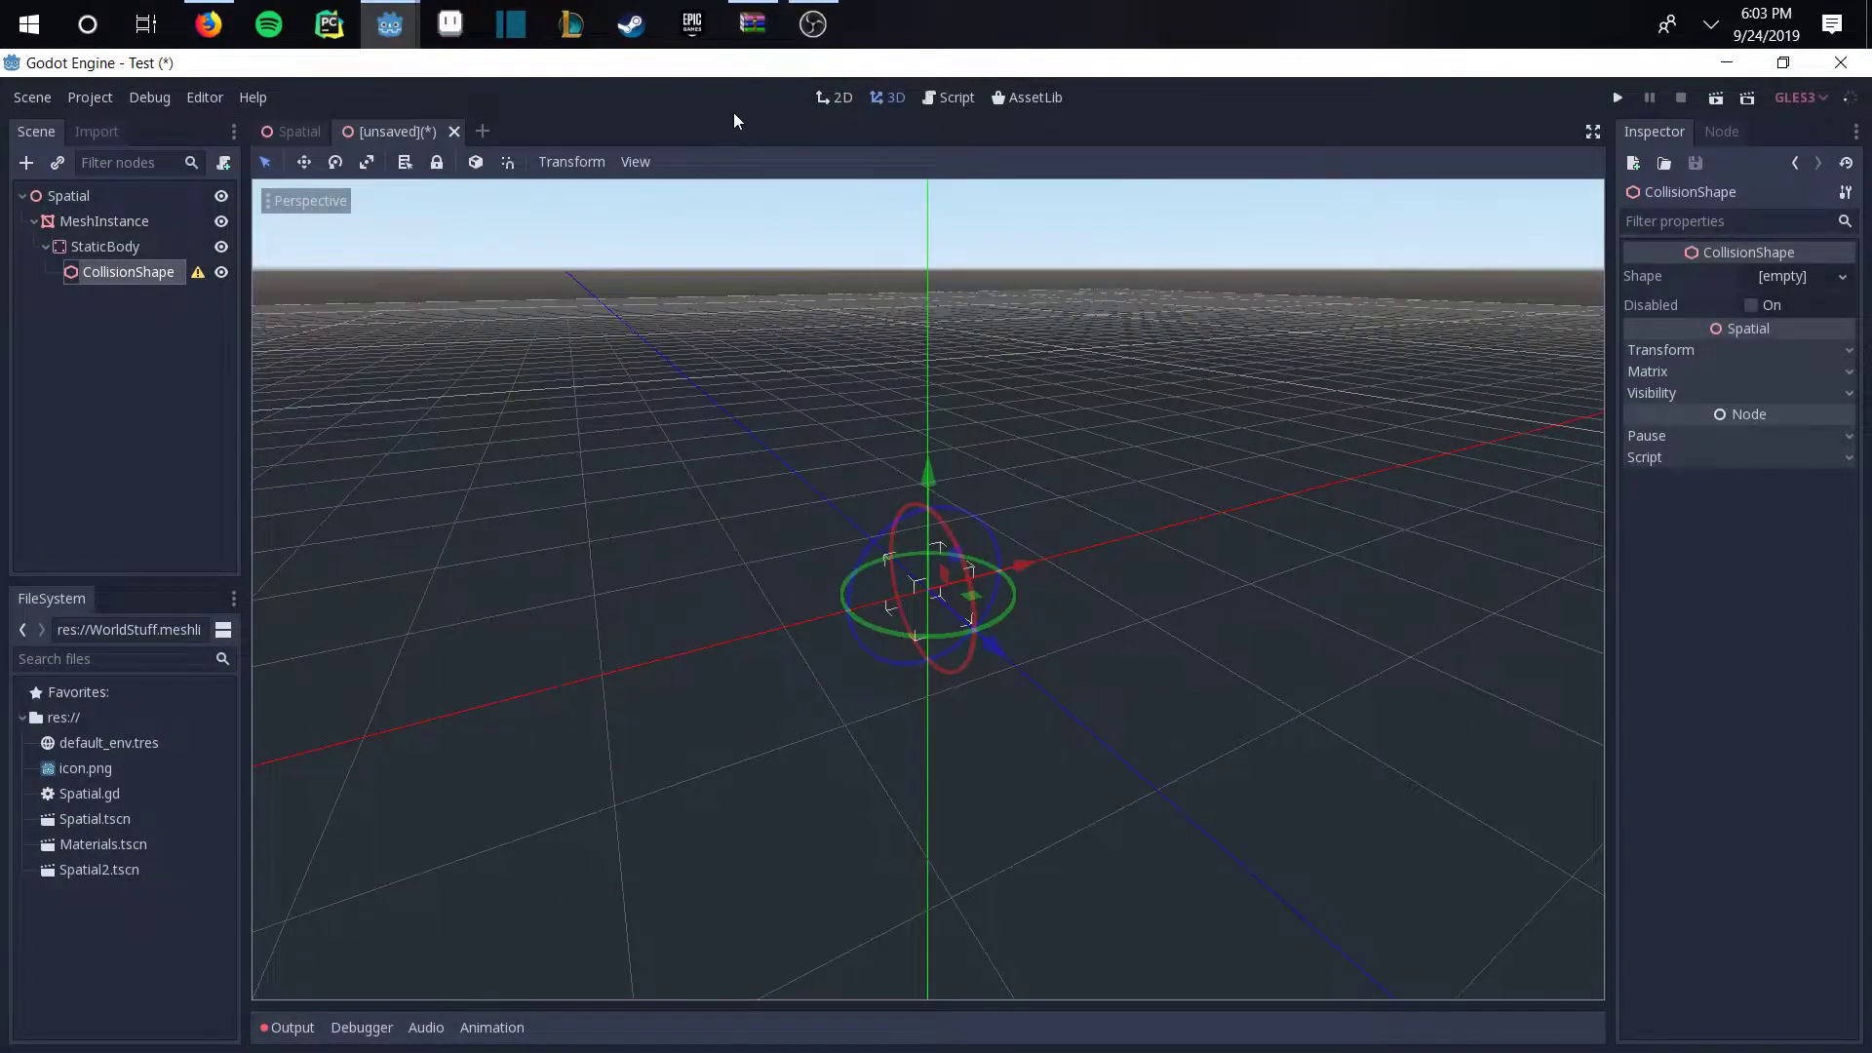
Step: Bring up the Modular Dungeon archive in WinRAR and show the Godot project's folder in the file manager
left_click(752, 24)
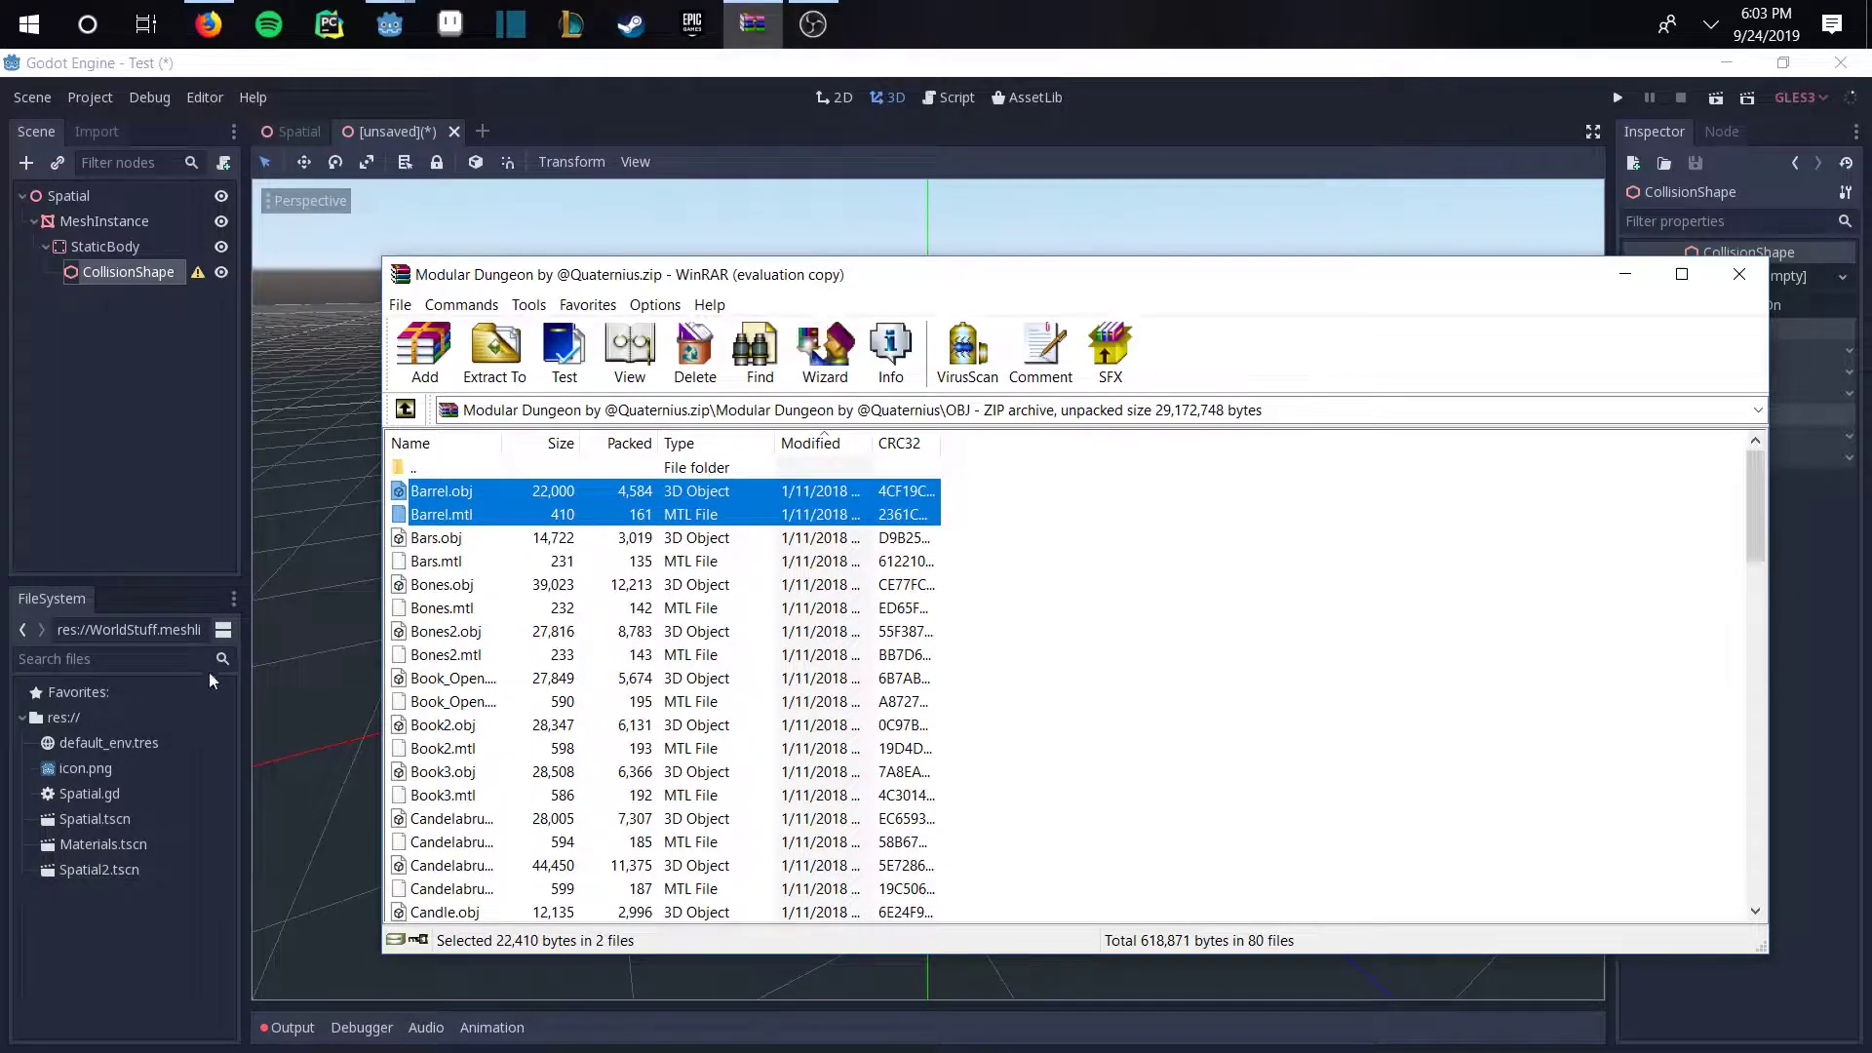
left_click(115, 744)
right_click(116, 745)
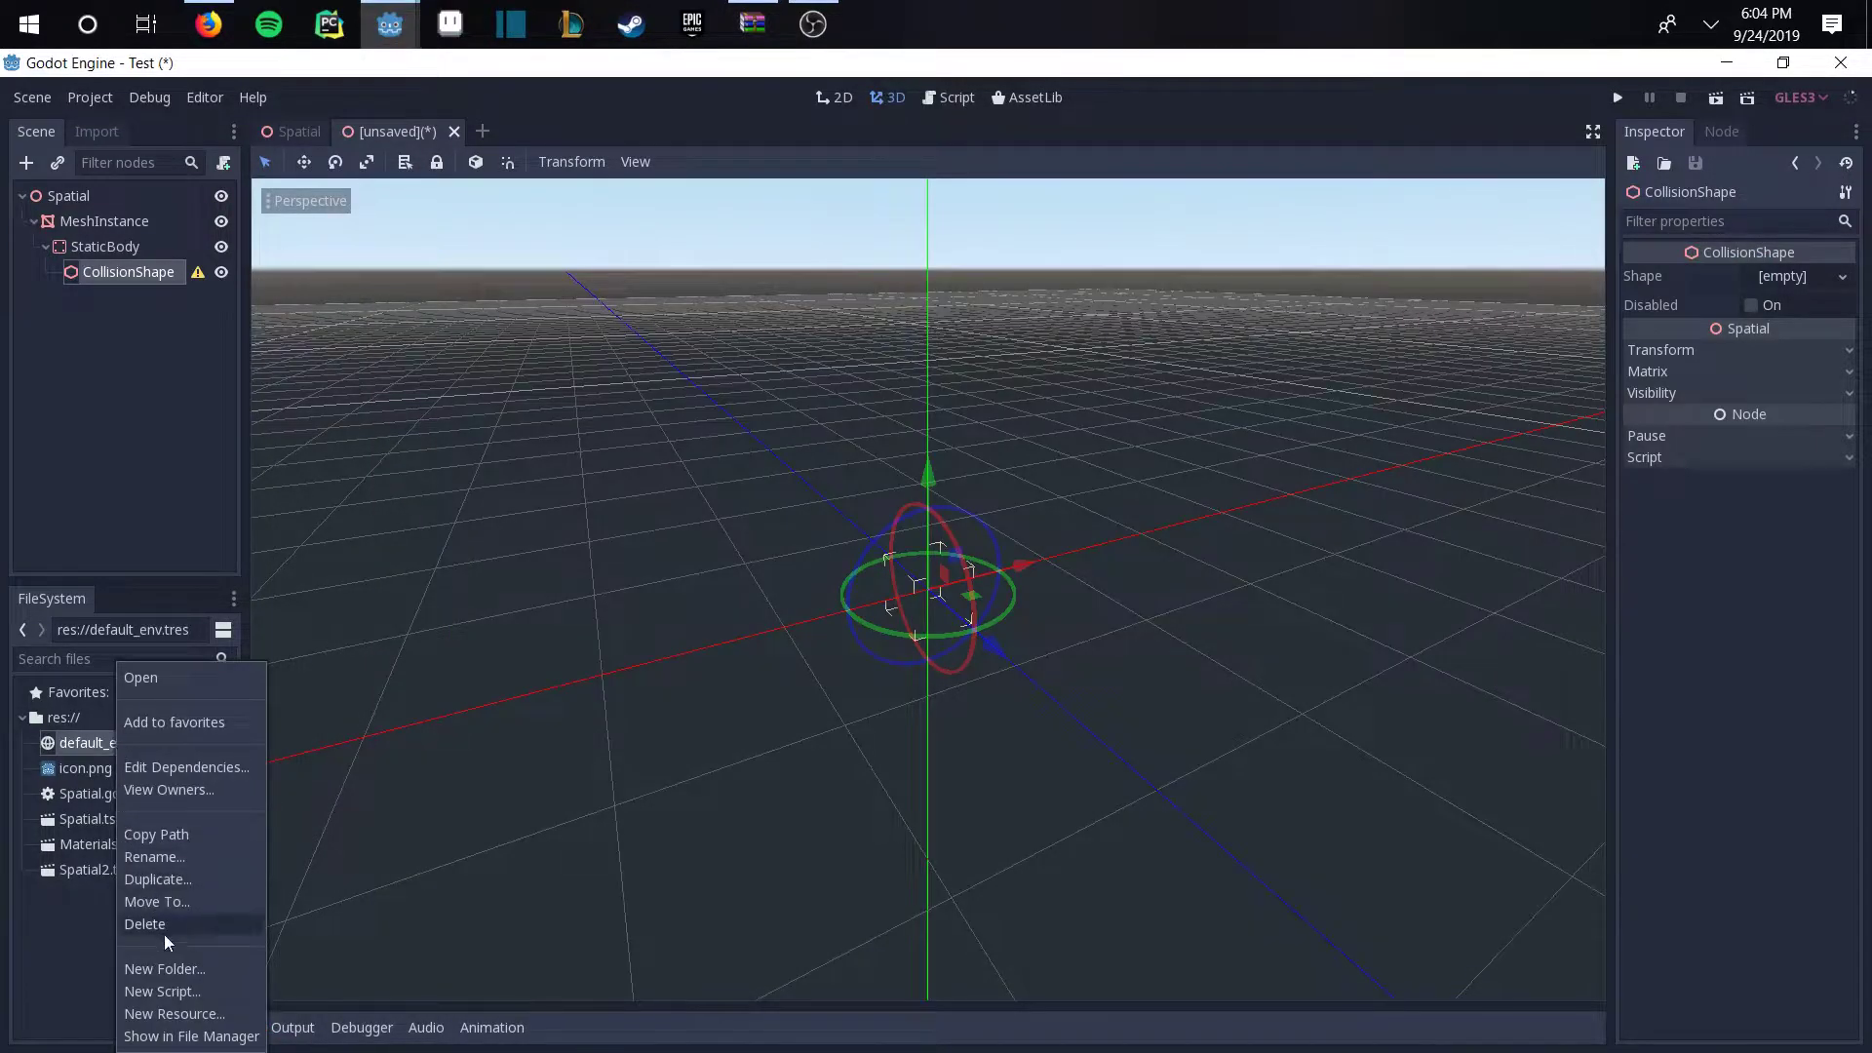
left_click(191, 1036)
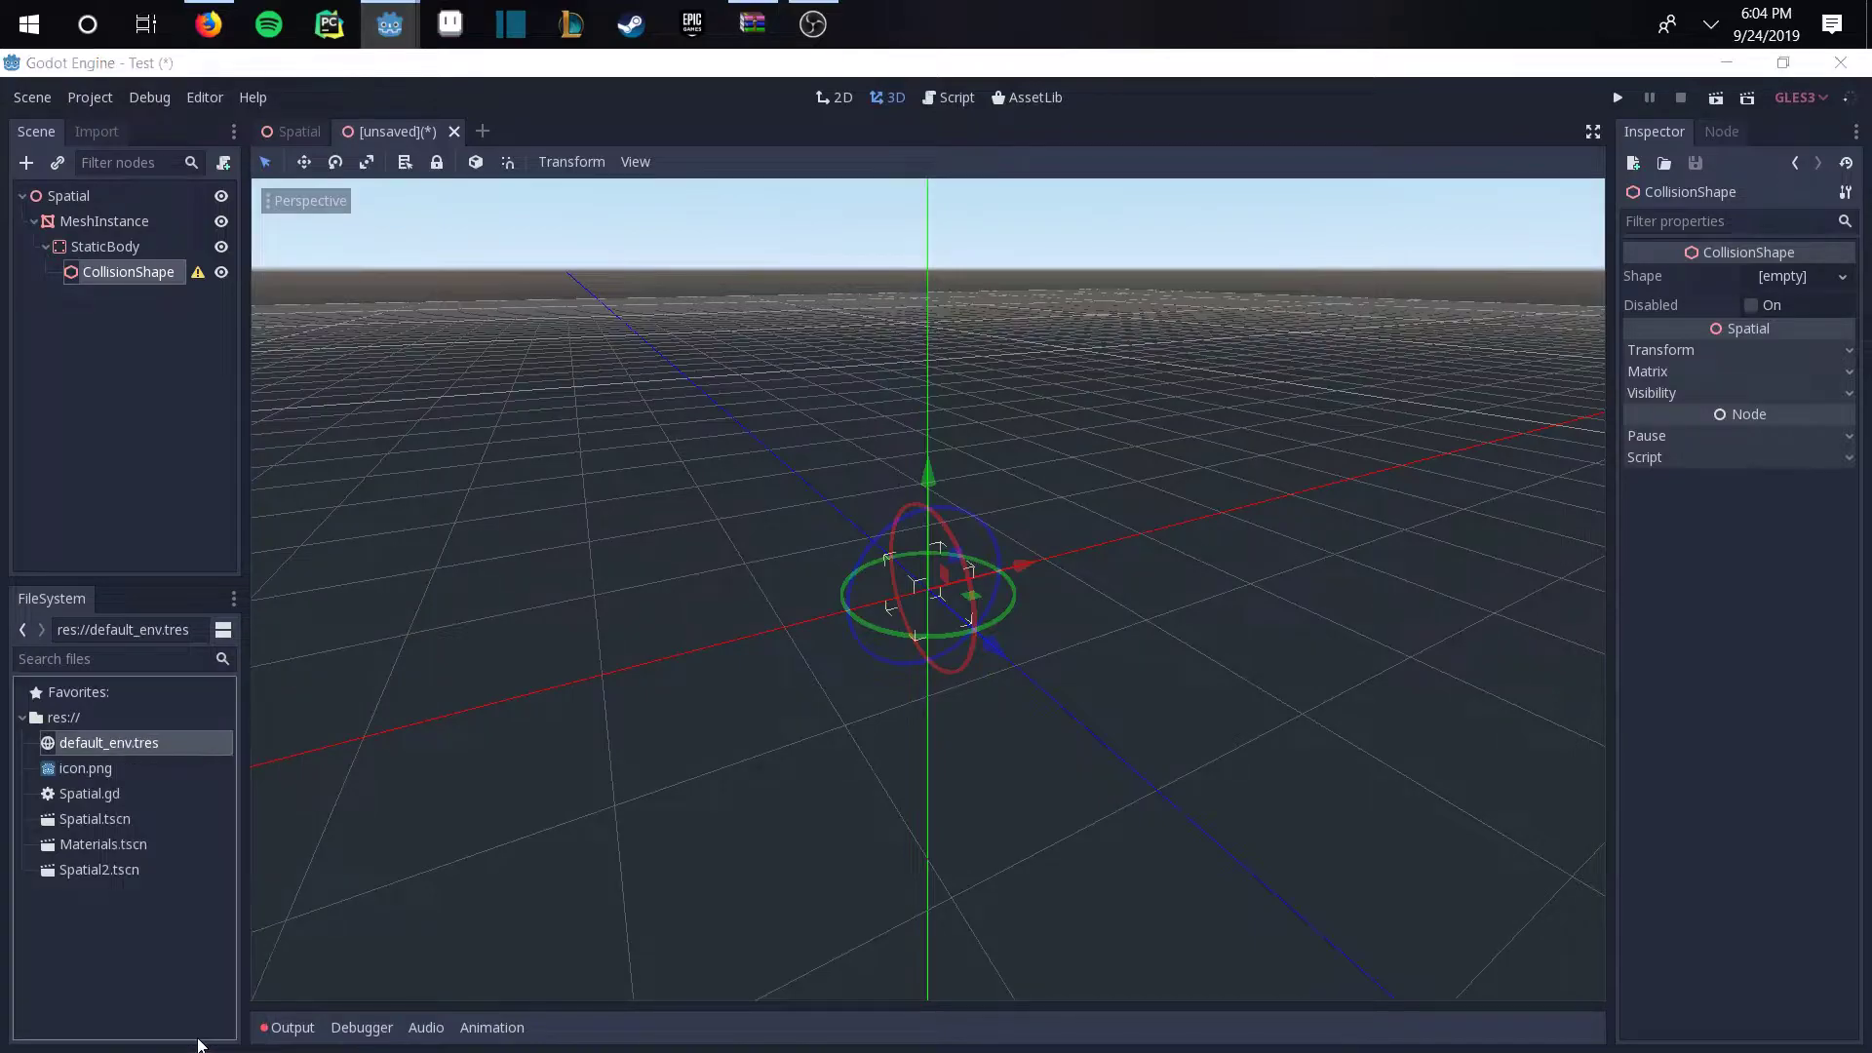
Step: Copy all OBJ and MTL files from the archive's OBJ folder into the Test project folder, and return to Godot
left_click_drag(933, 137, 649, 191)
left_click(752, 25)
left_click_drag(933, 280, 1268, 246)
left_click(1350, 488)
left_click_drag(1296, 458, 1119, 1024)
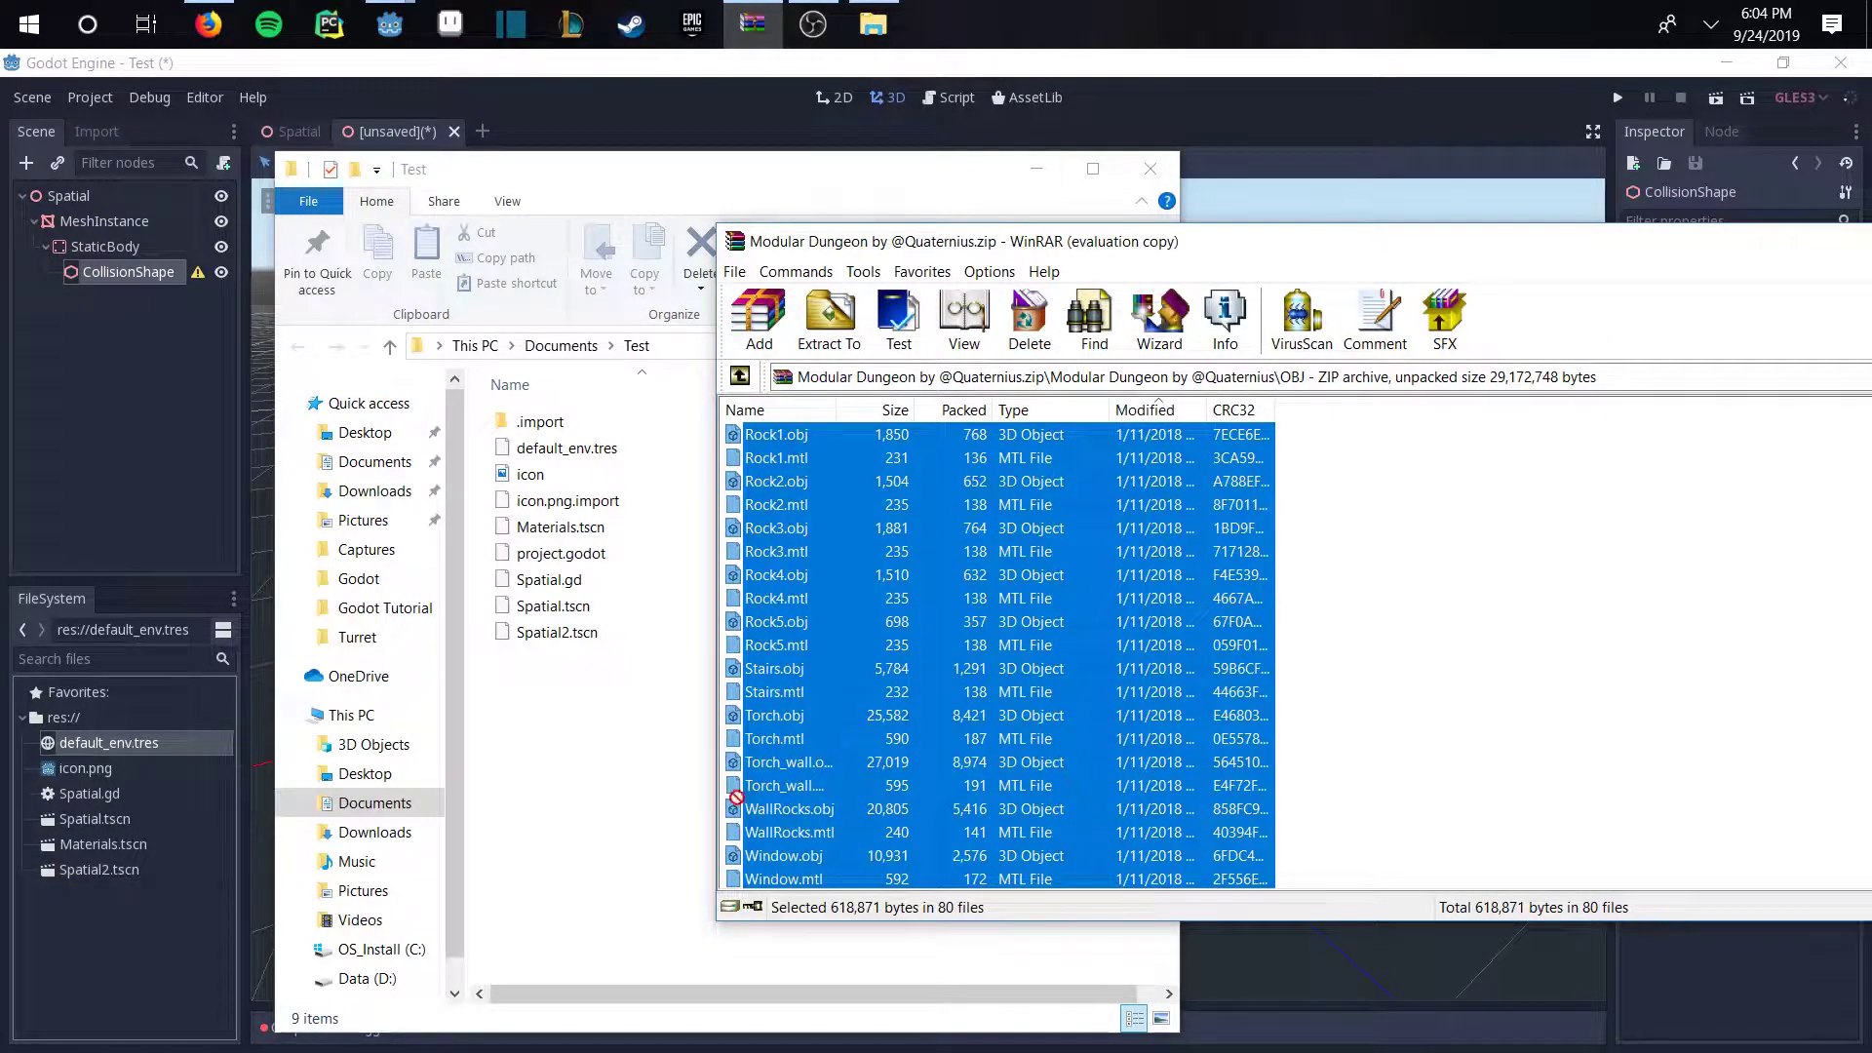
left_click(620, 793)
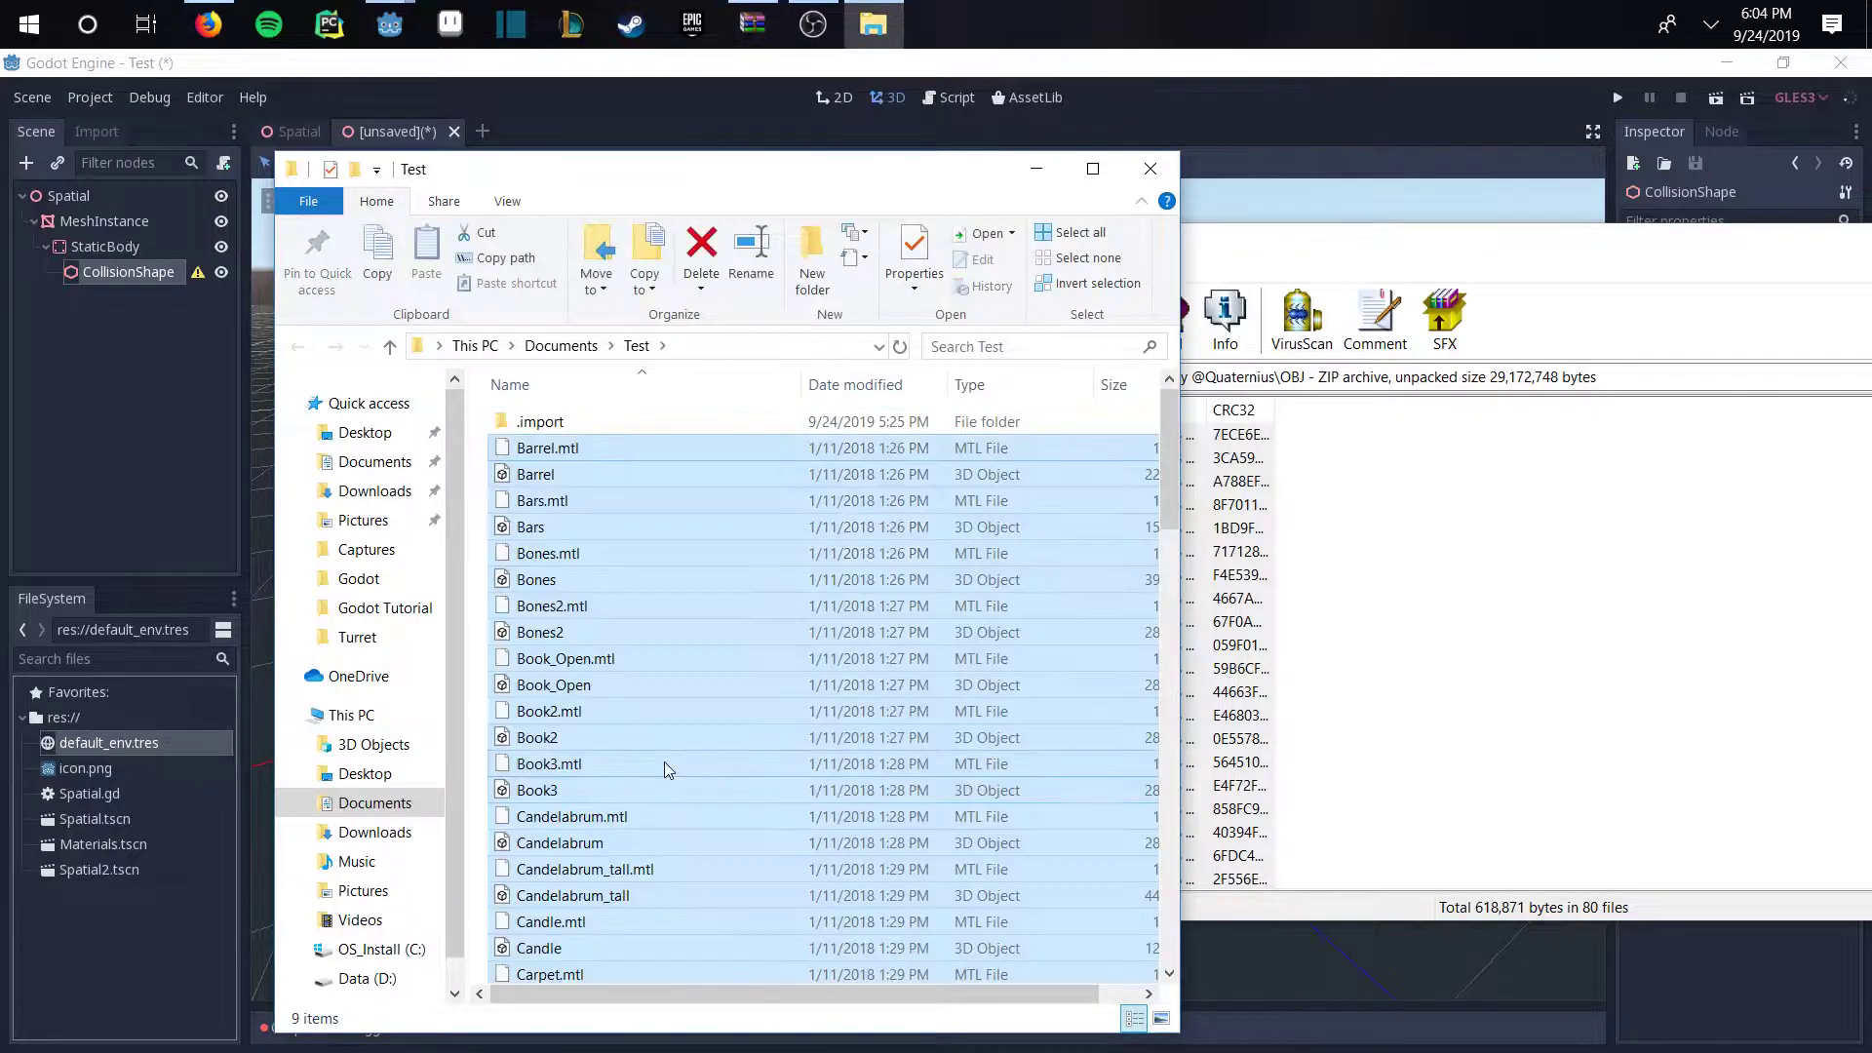
left_click(1311, 239)
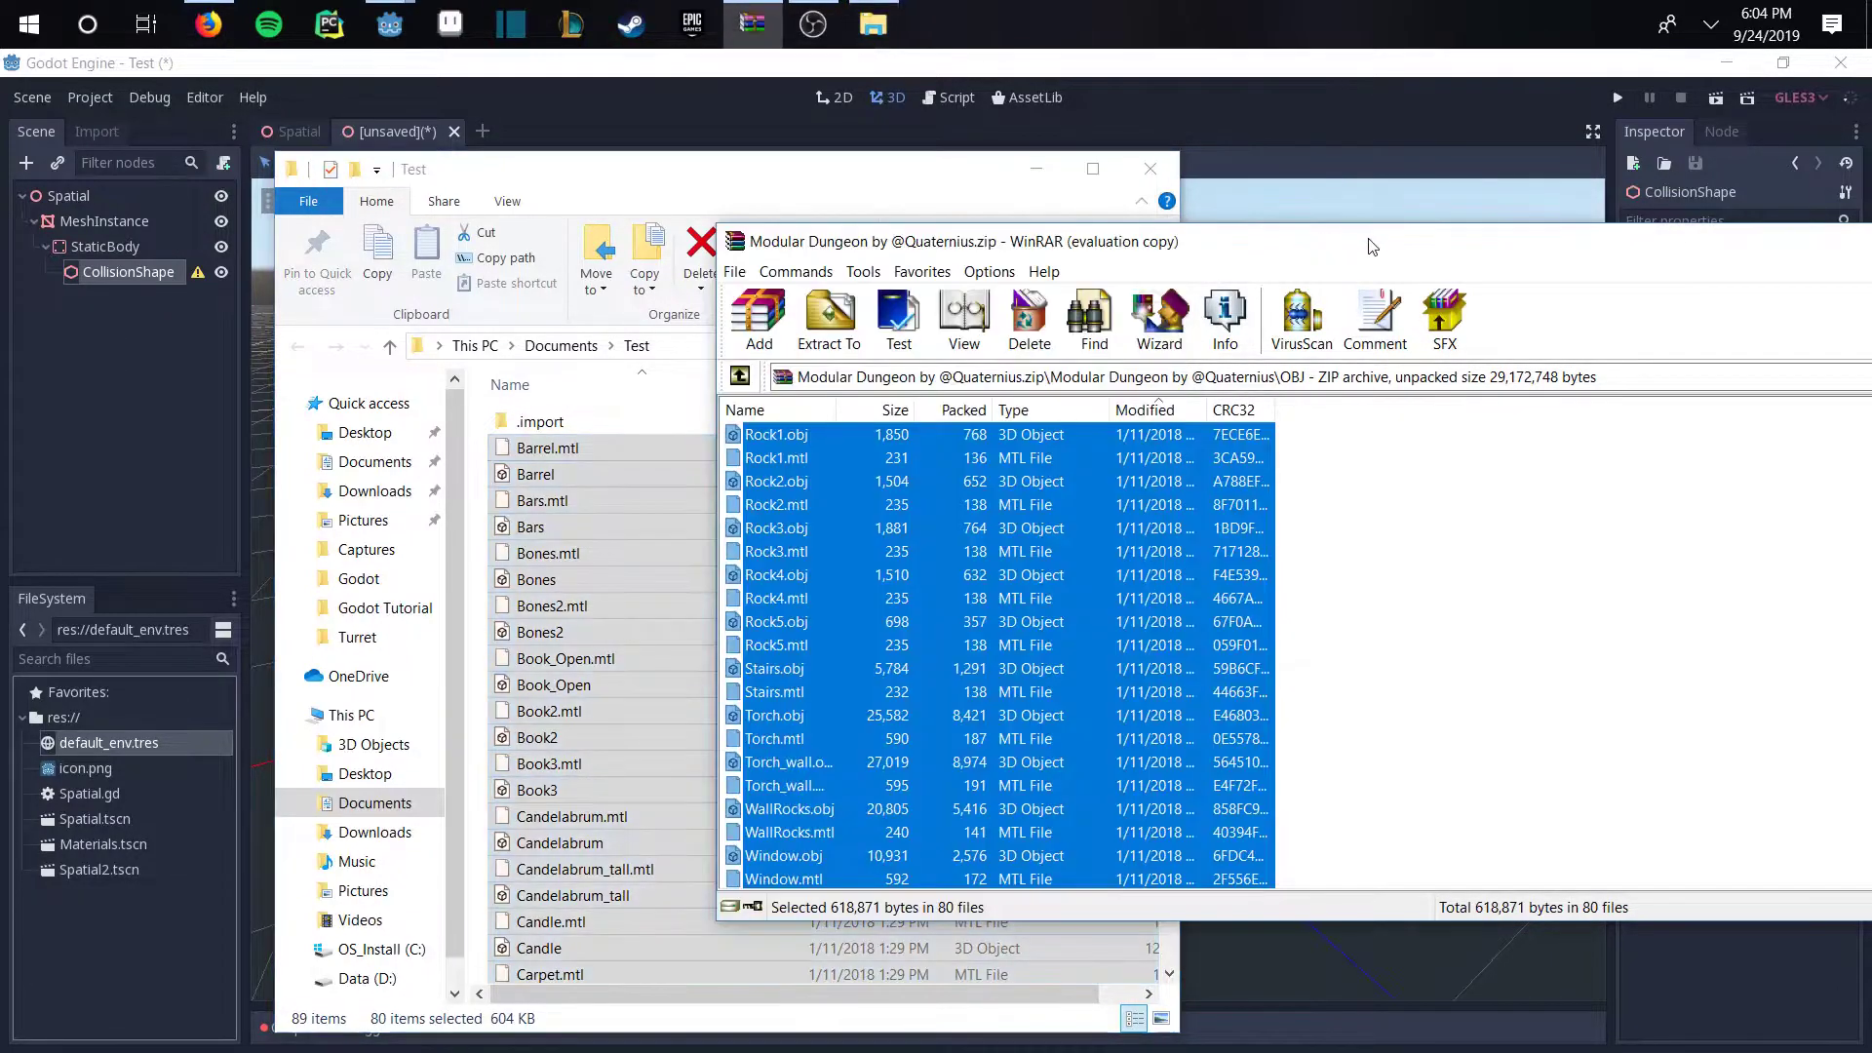
left_click(1742, 260)
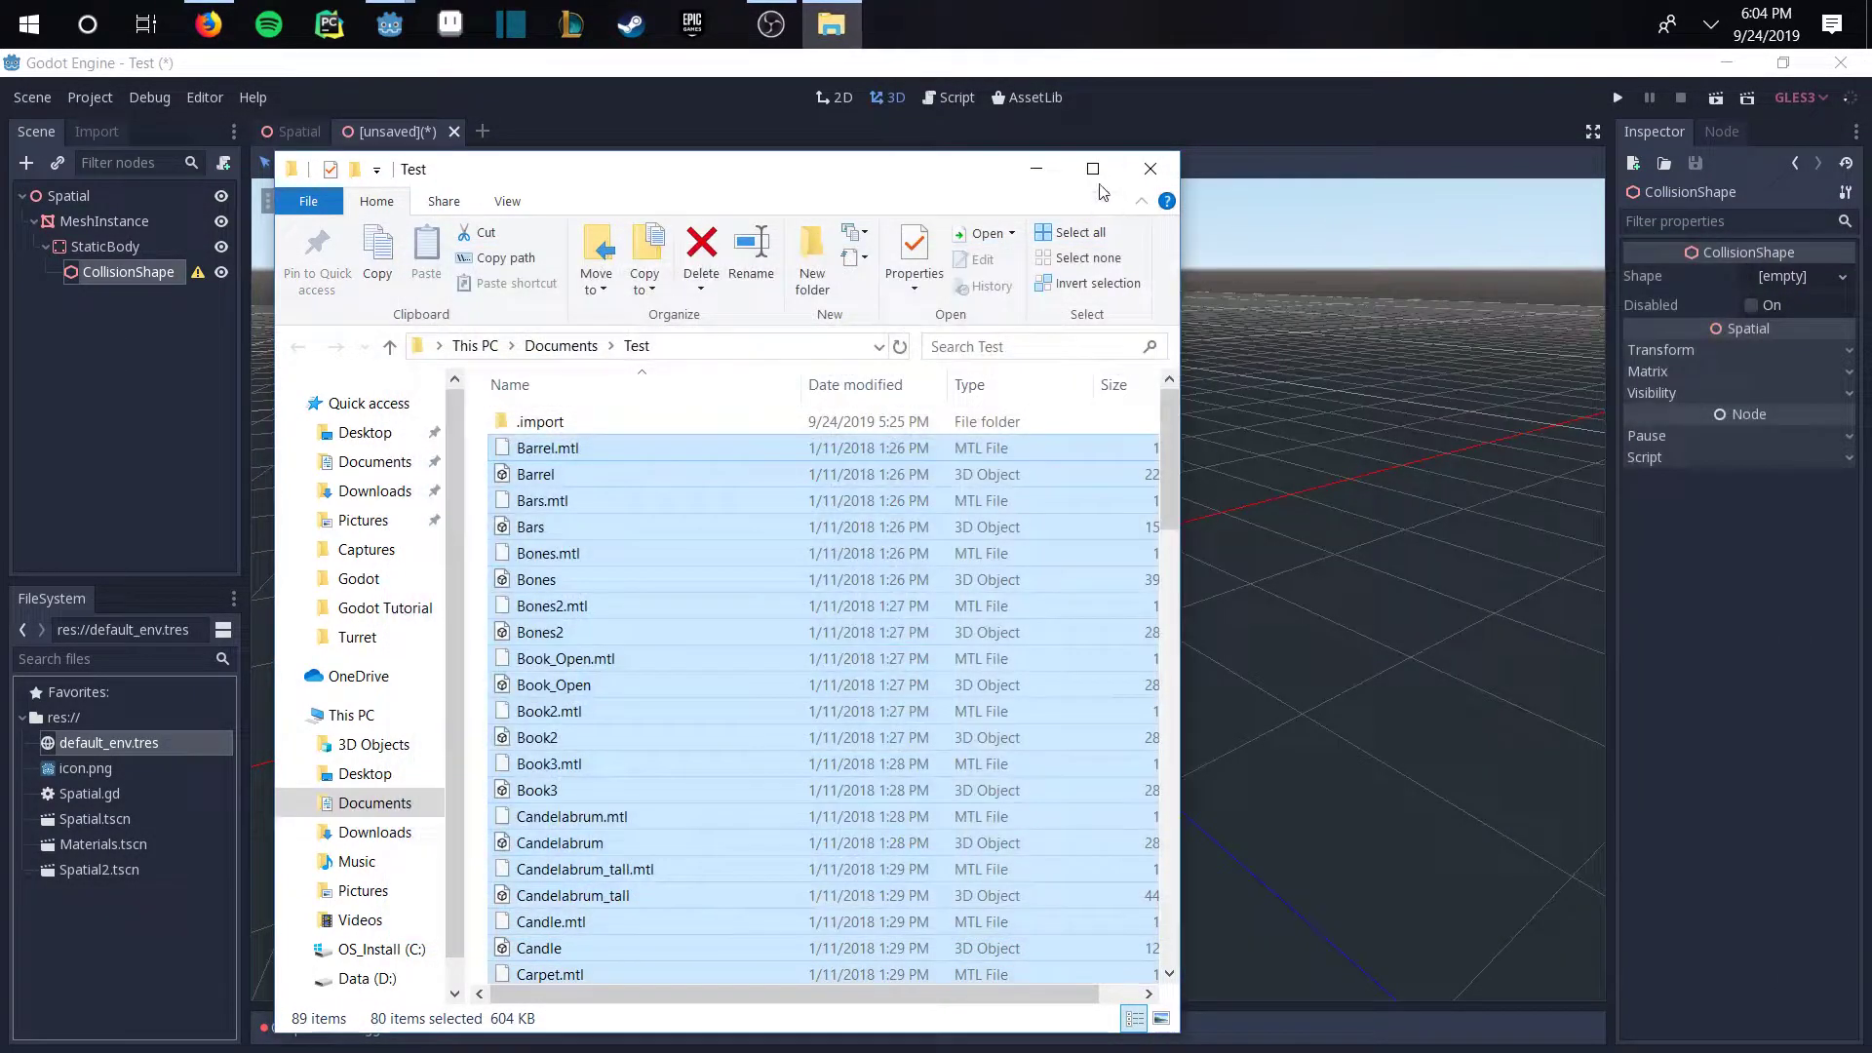
left_click(1038, 172)
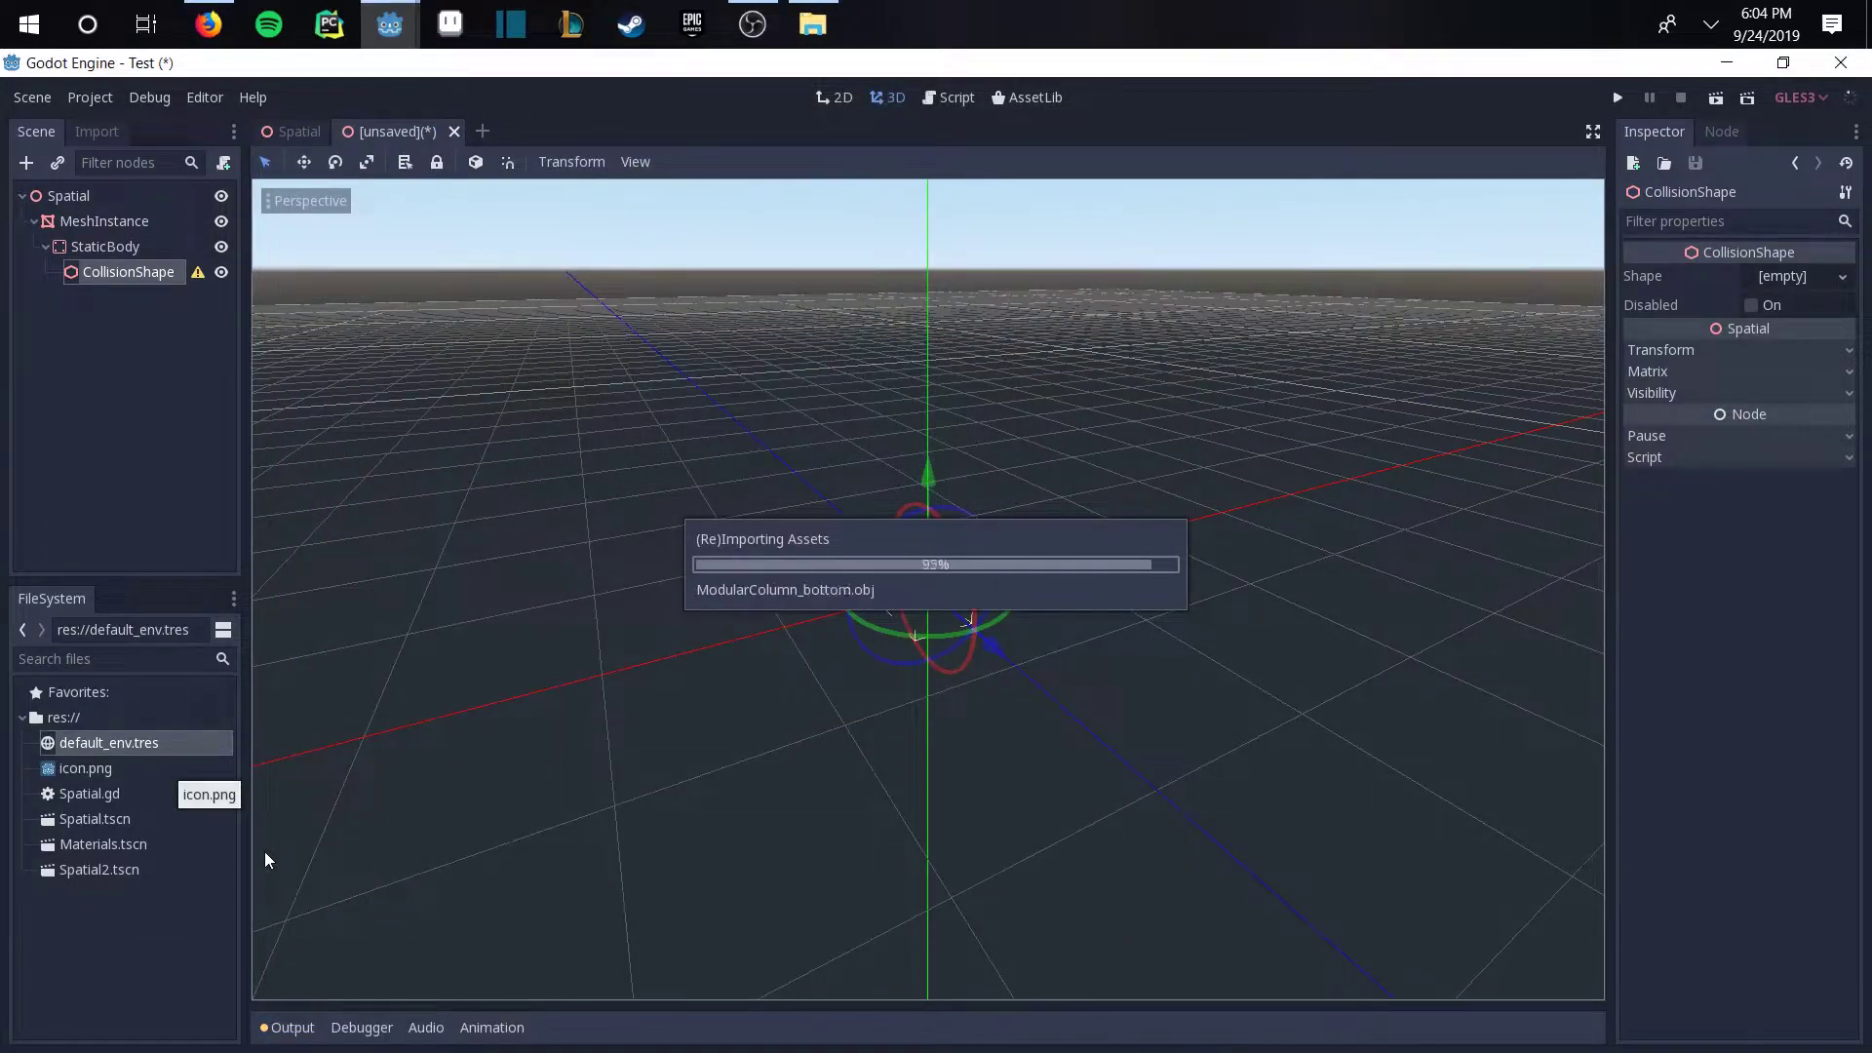
Step: Try to place Barrel.obj directly into the 3D viewport, and undo the placement
scroll(119, 828, "down", 5)
scroll(125, 828, "up", 5)
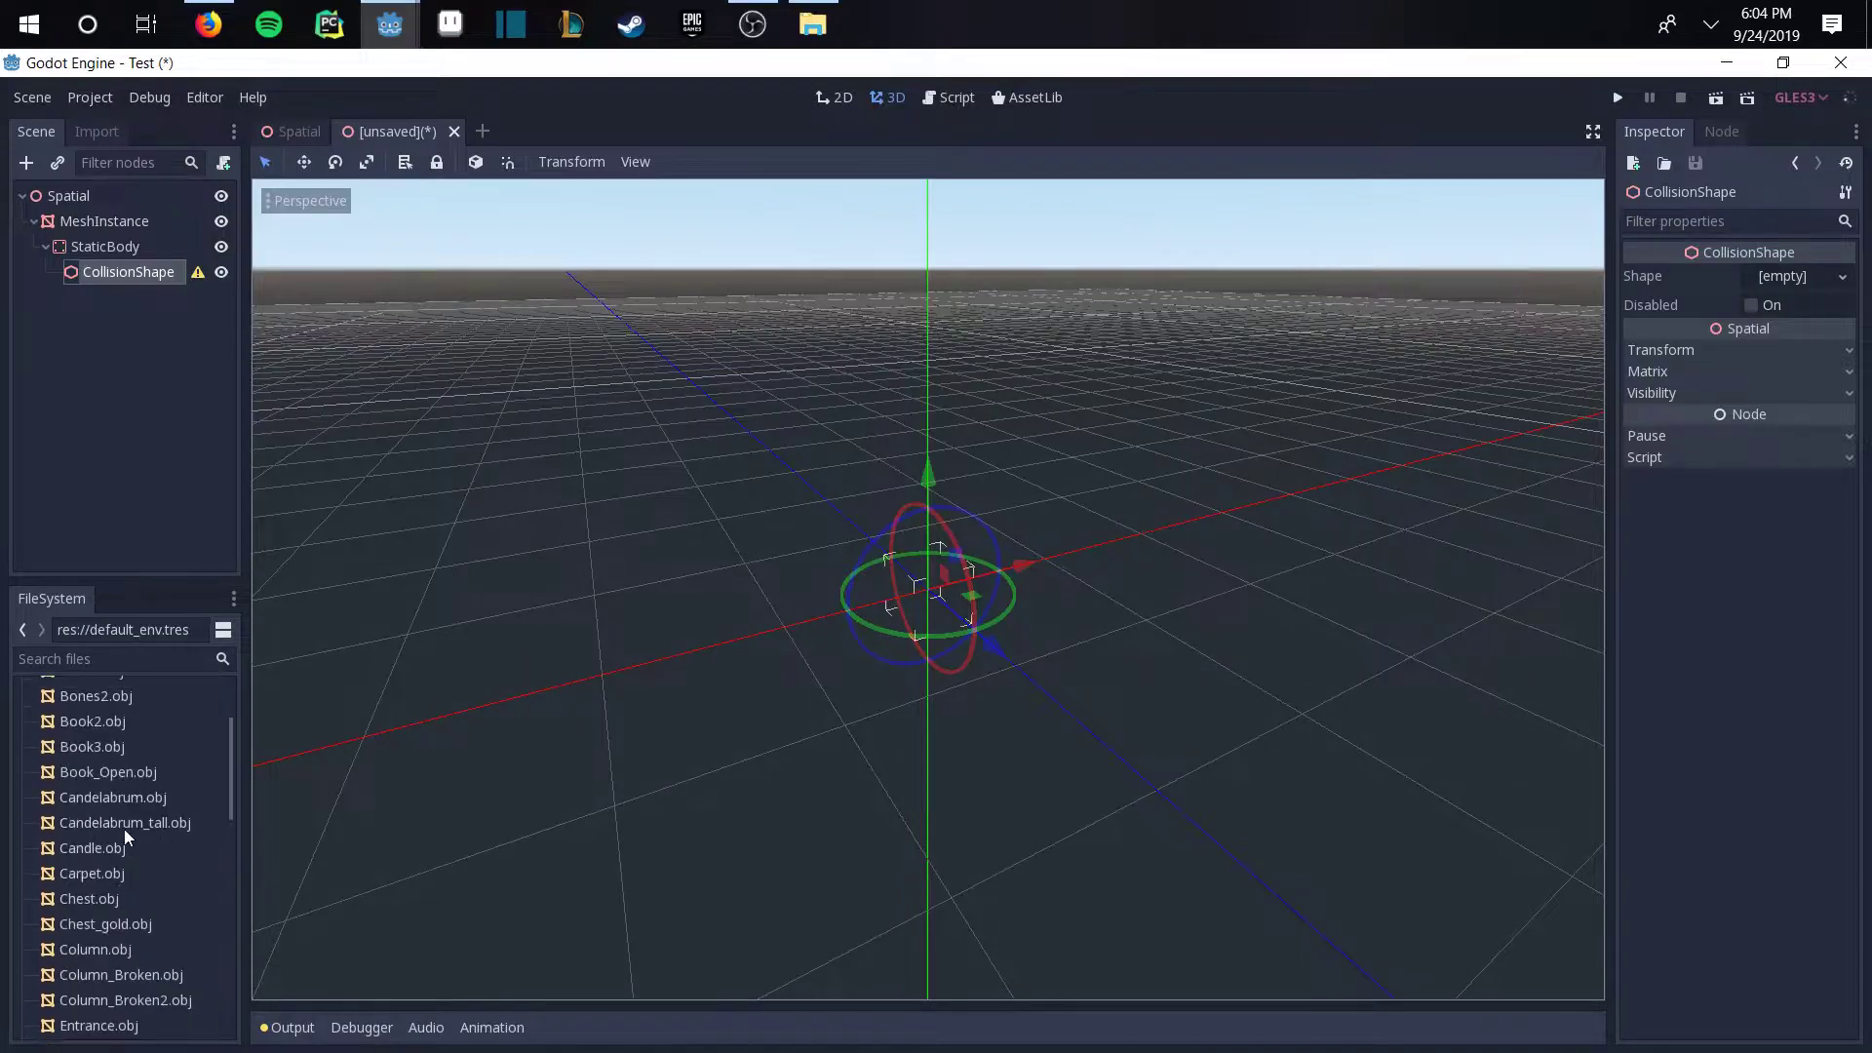
left_click_drag(126, 741, 959, 616)
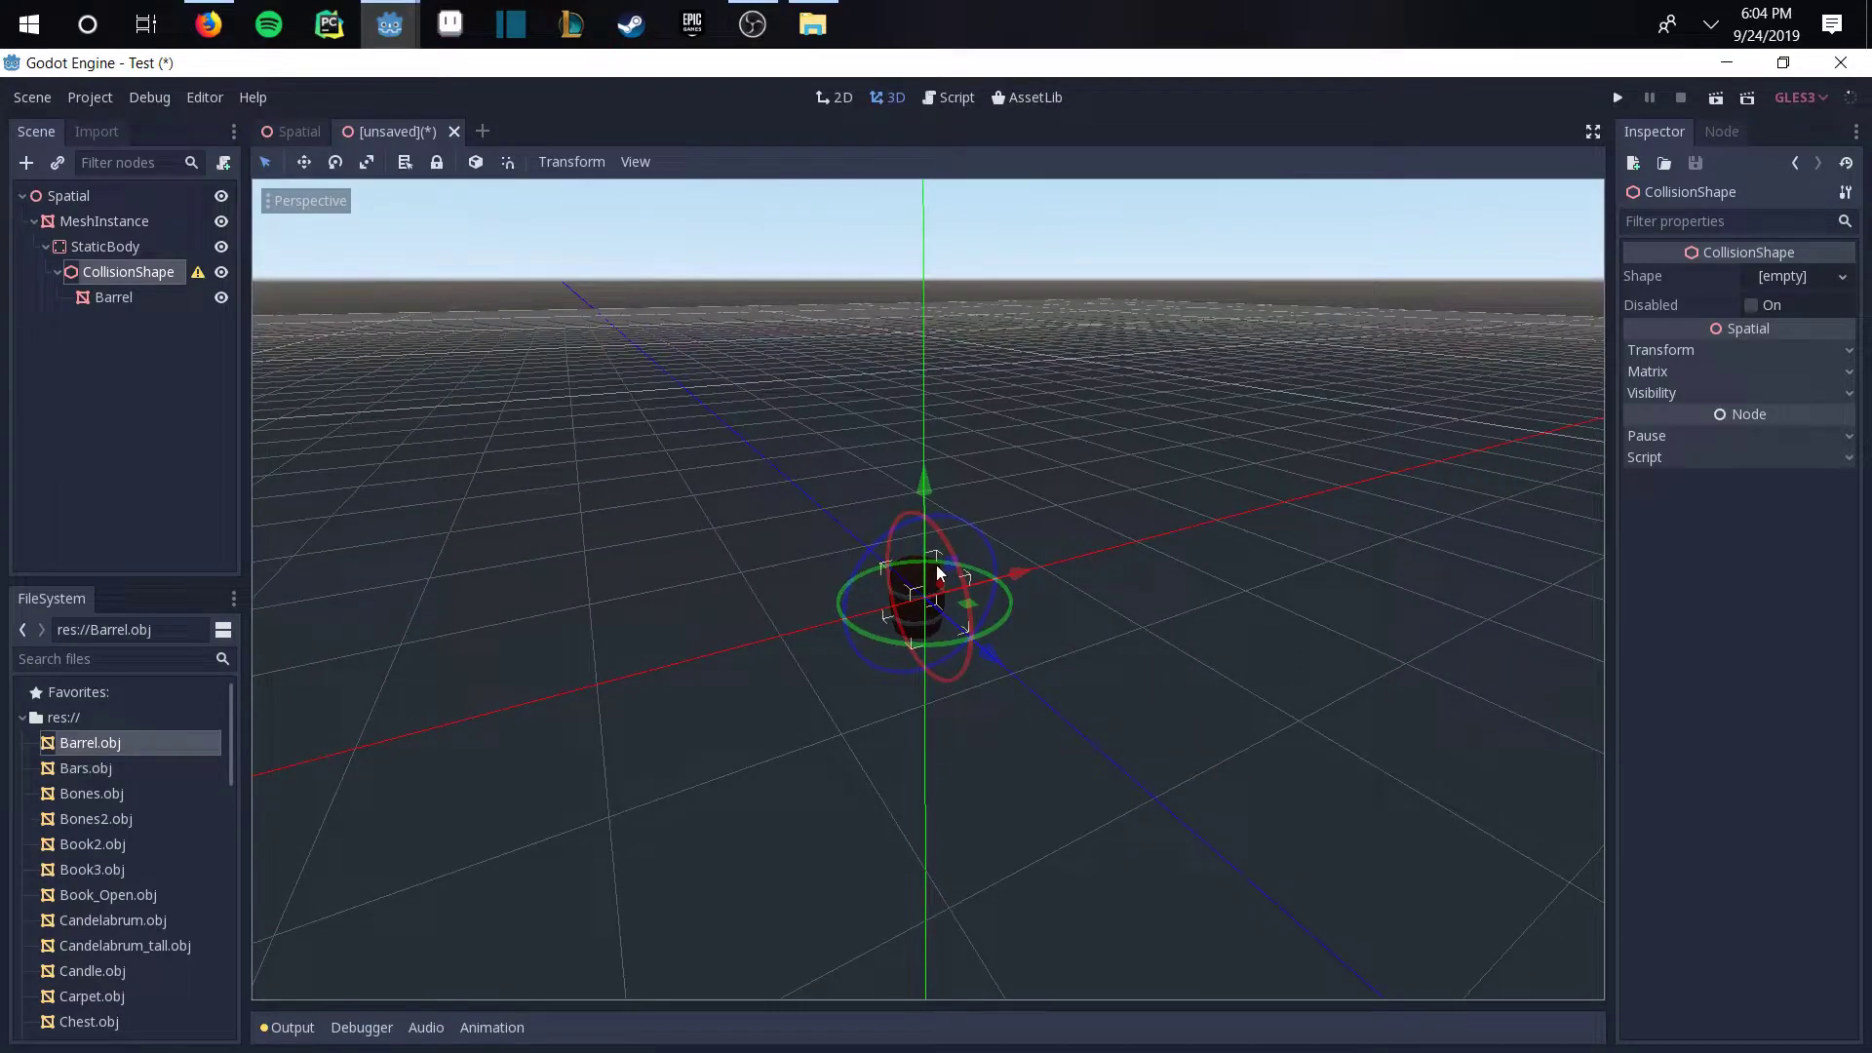
key("ctrl+z")
Step: Assign Barrel.obj as the mesh of the MeshInstance node
left_click(105, 222)
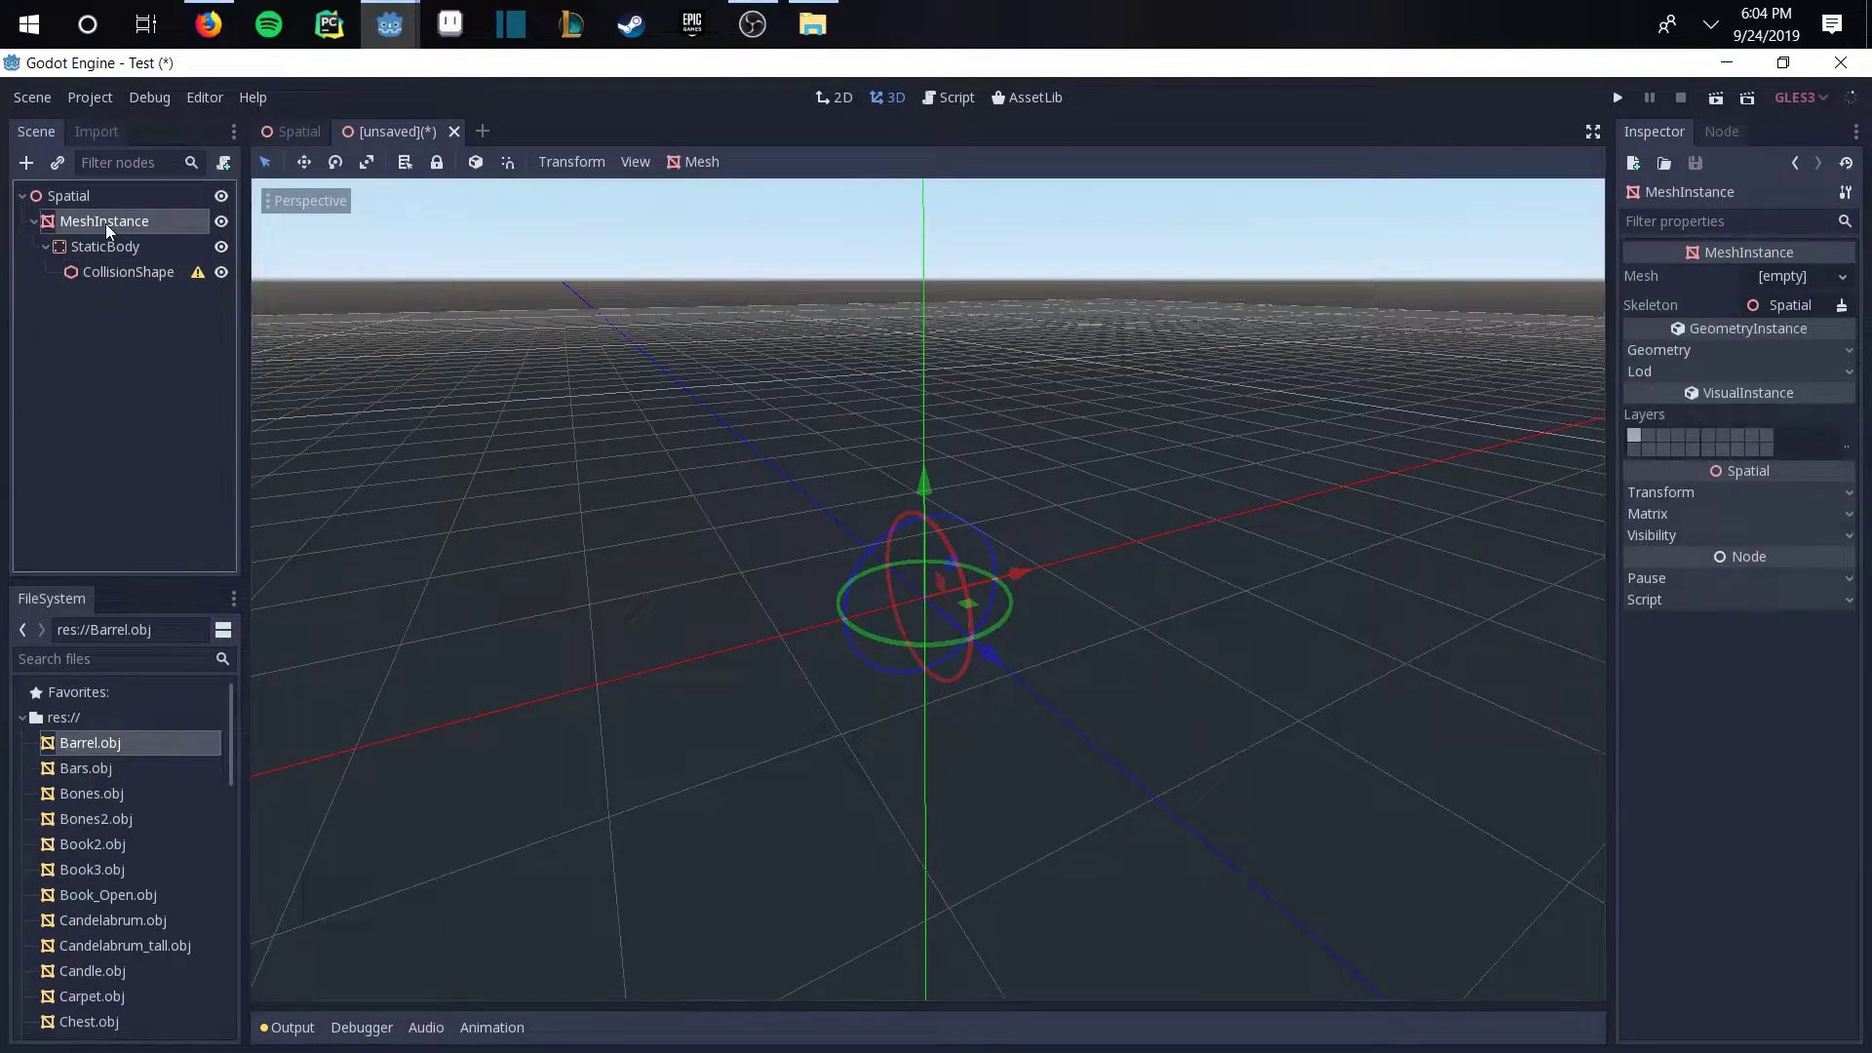
left_click_drag(137, 751, 1767, 283)
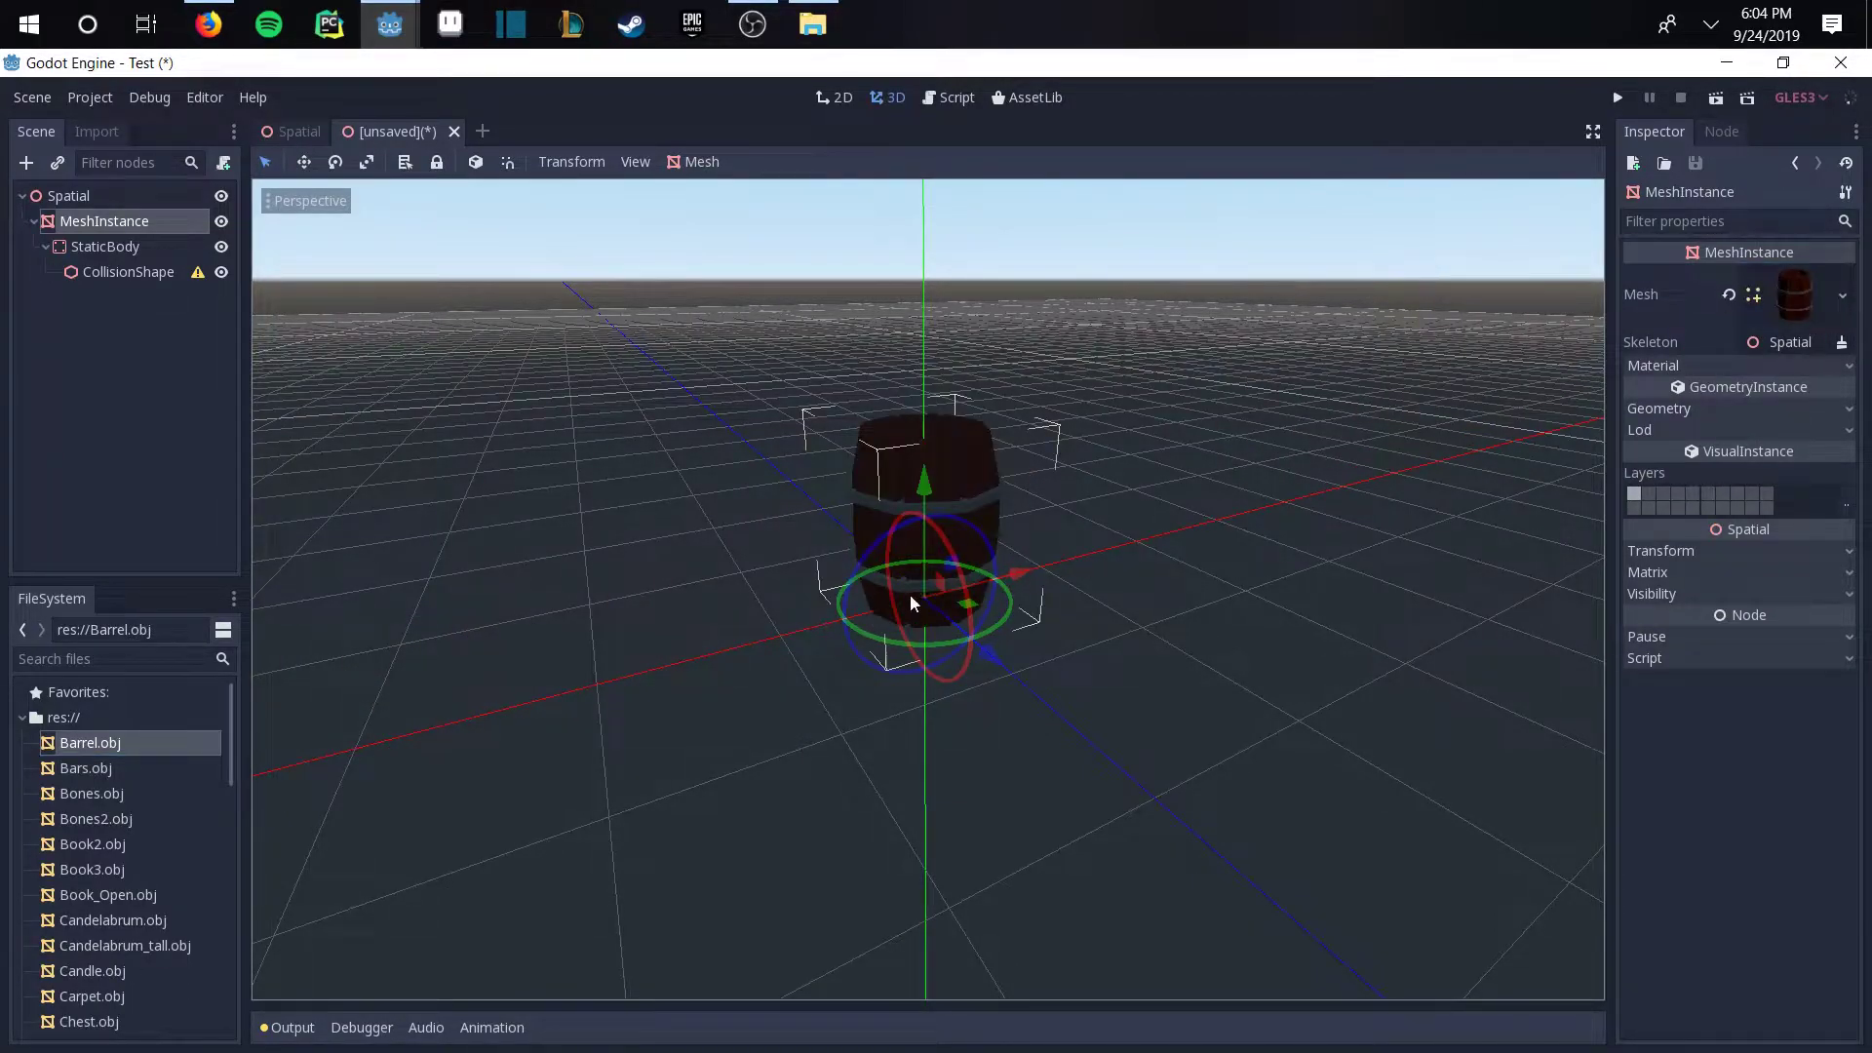
key("d")
right_click_drag(981, 604, 883, 590)
key("w")
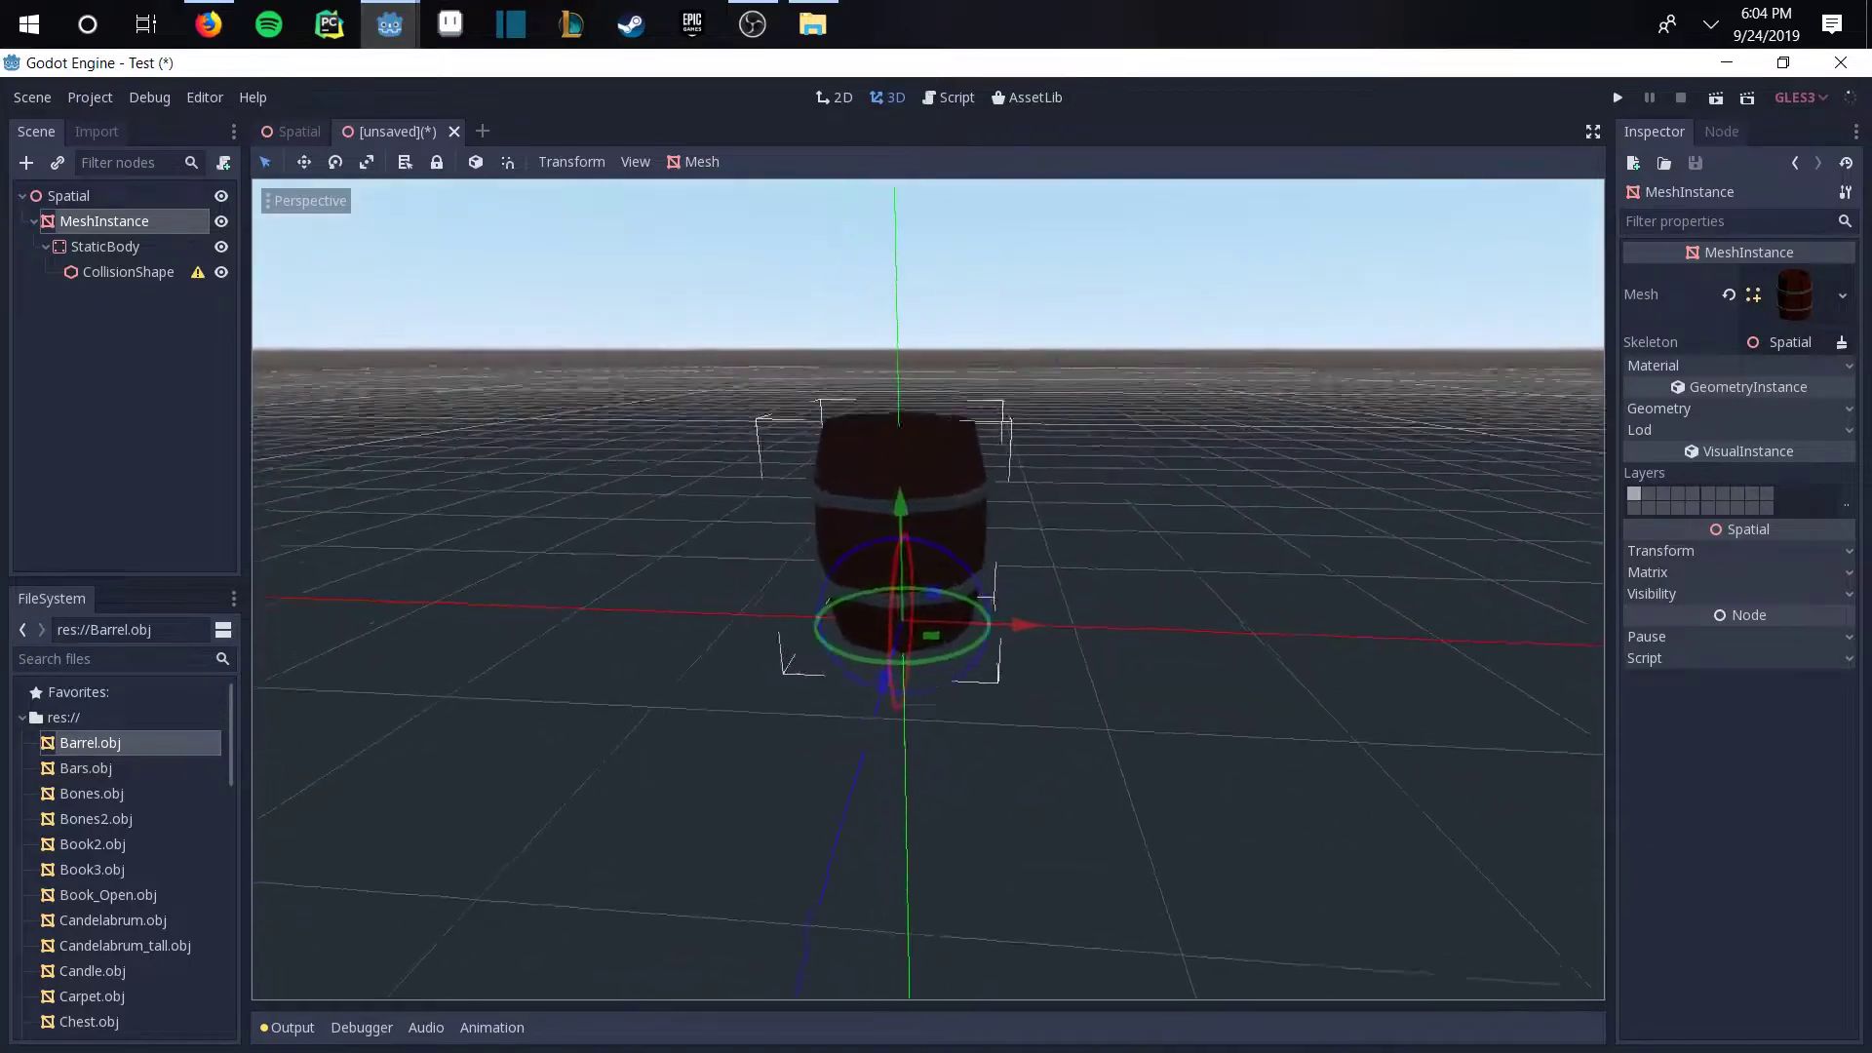
middle_click_drag(988, 125, 990, 20)
Step: Give the barrel's CollisionShape a new BoxShape
left_click(156, 272)
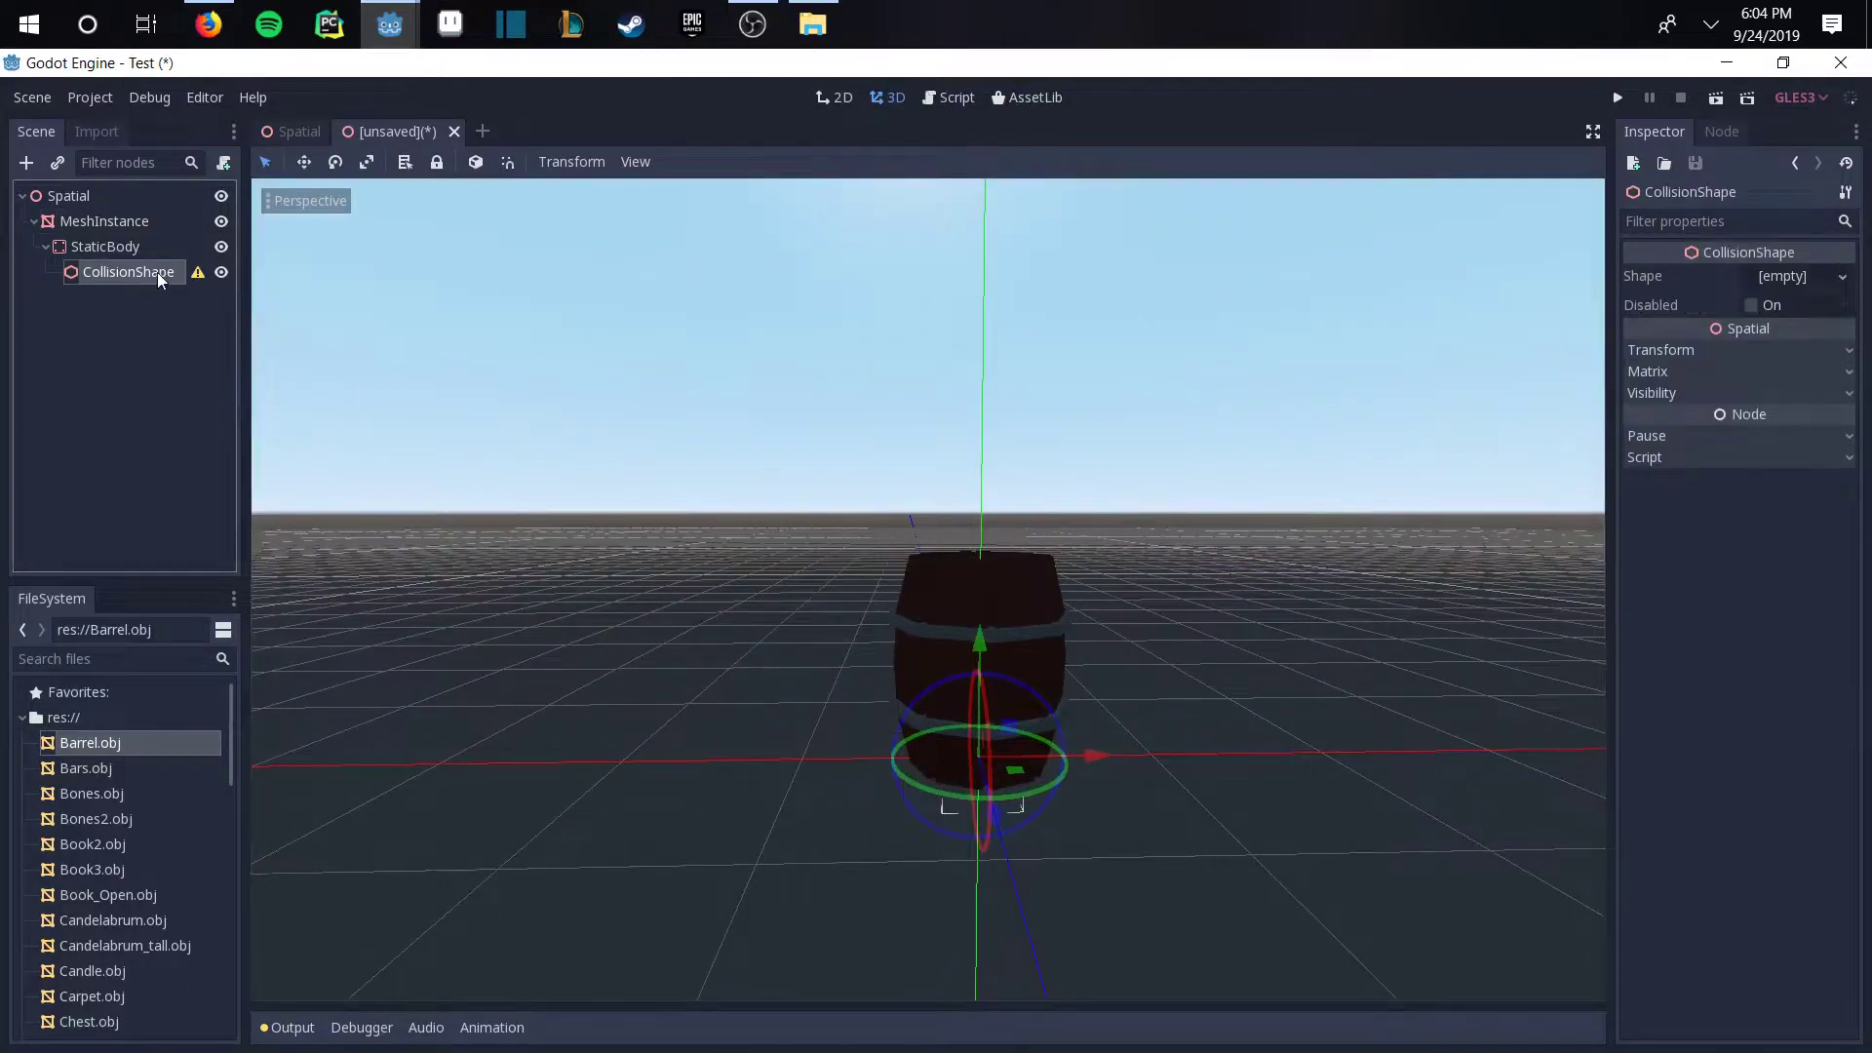
left_click(1784, 278)
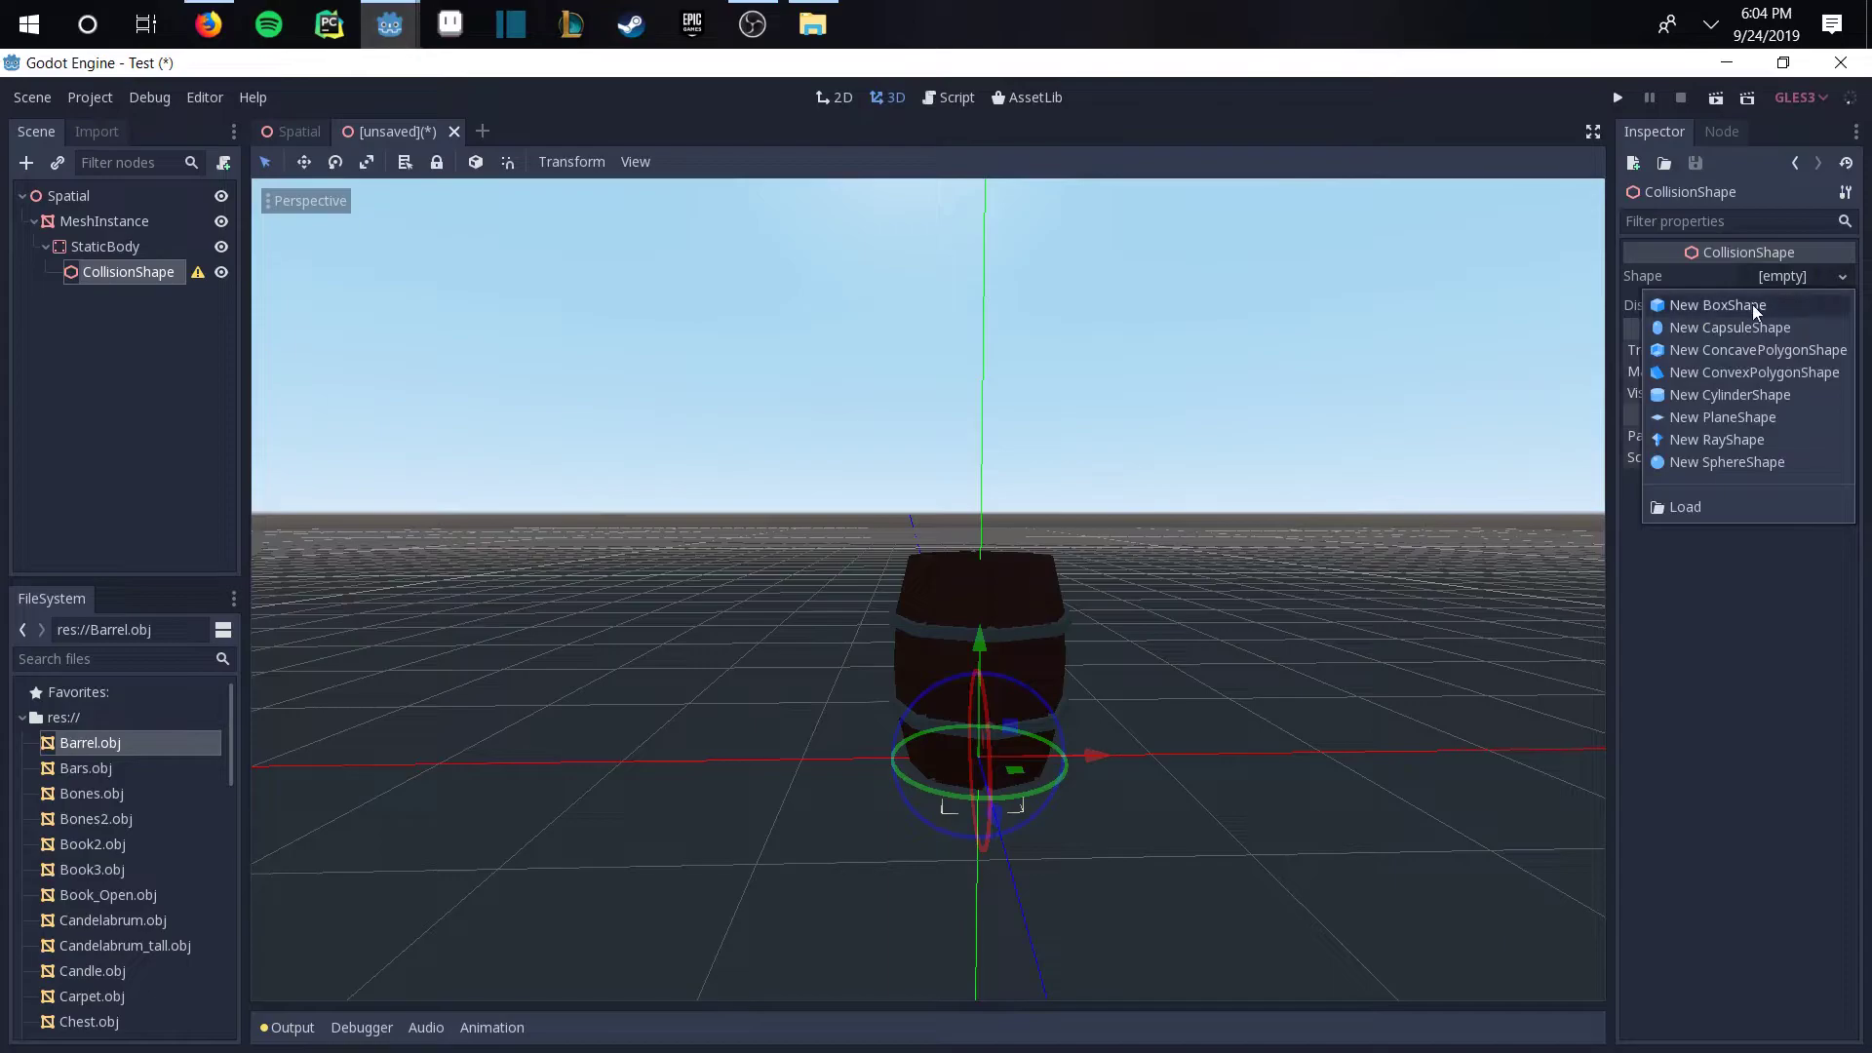
left_click(1752, 306)
middle_click_drag(1301, 557, 1272, 322)
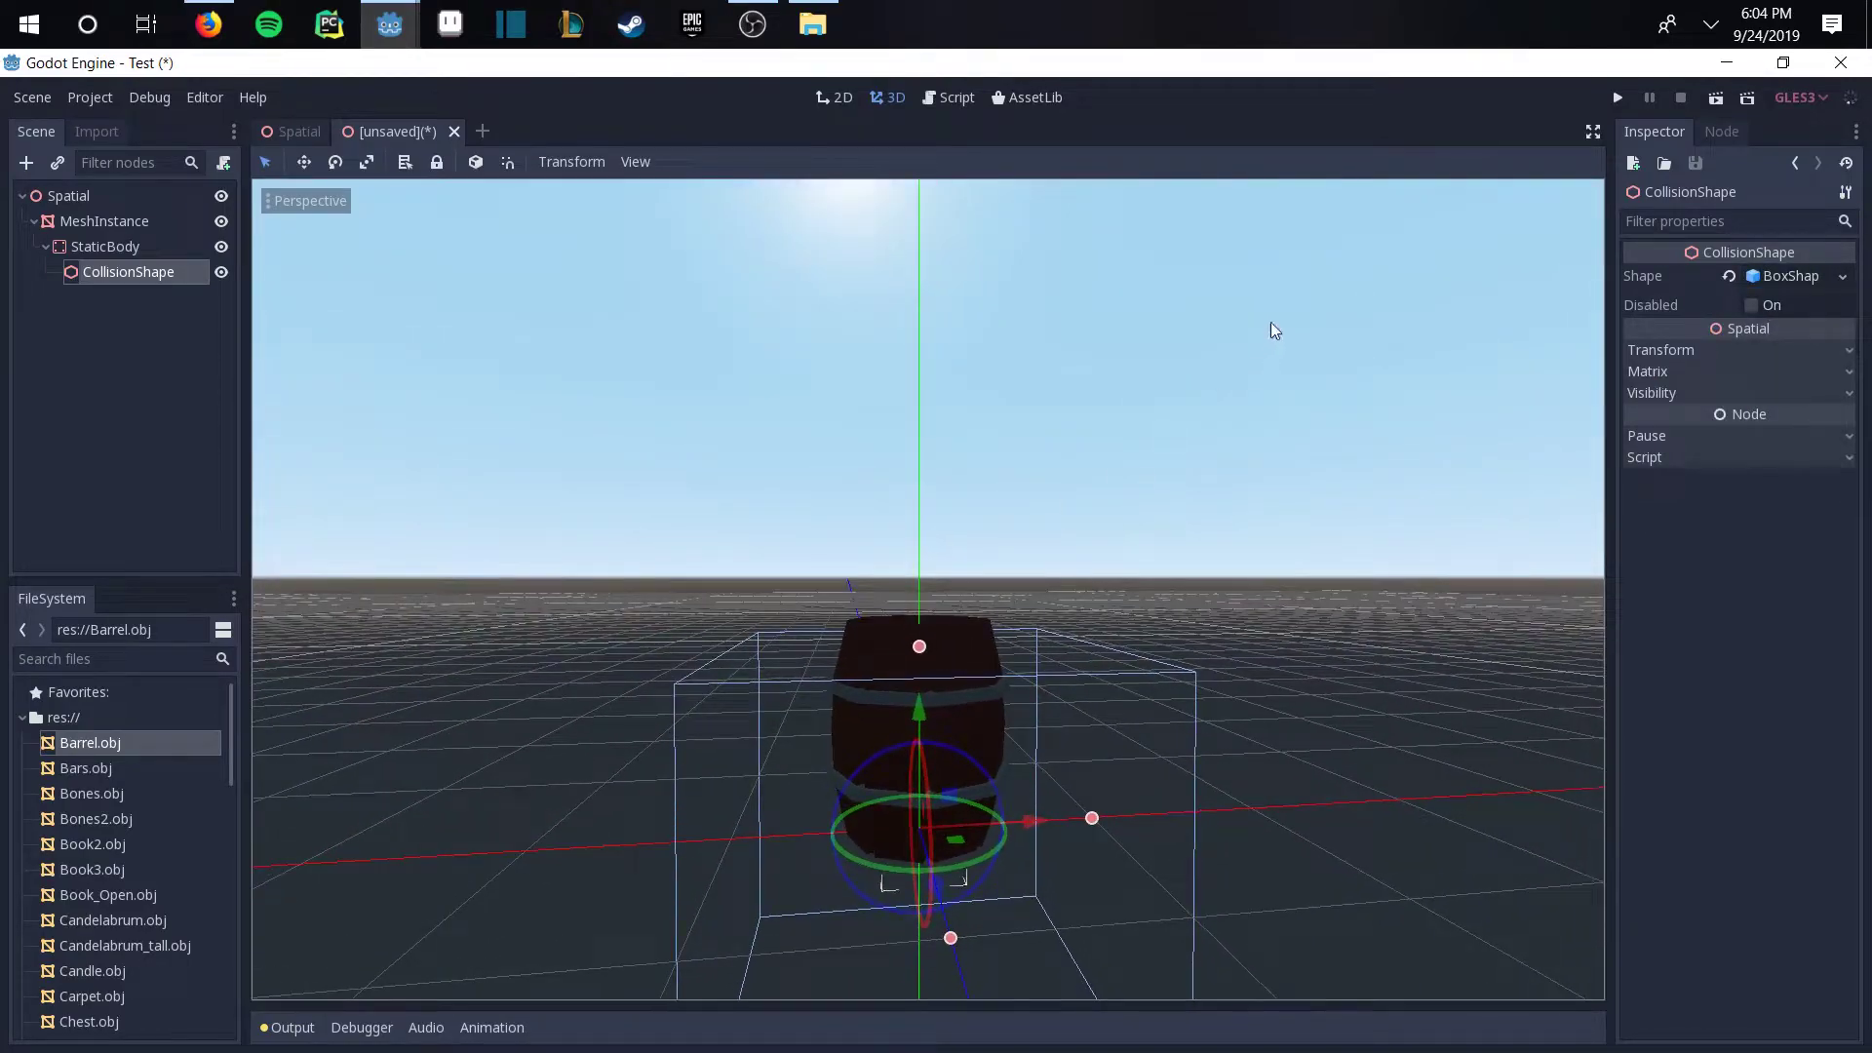
Step: Scale the barrel's collision box to 0.5 on all three axes and raise it to about Y 0.541 around the barrel
left_click(1648, 351)
left_click(1685, 495)
key("BackSpace")
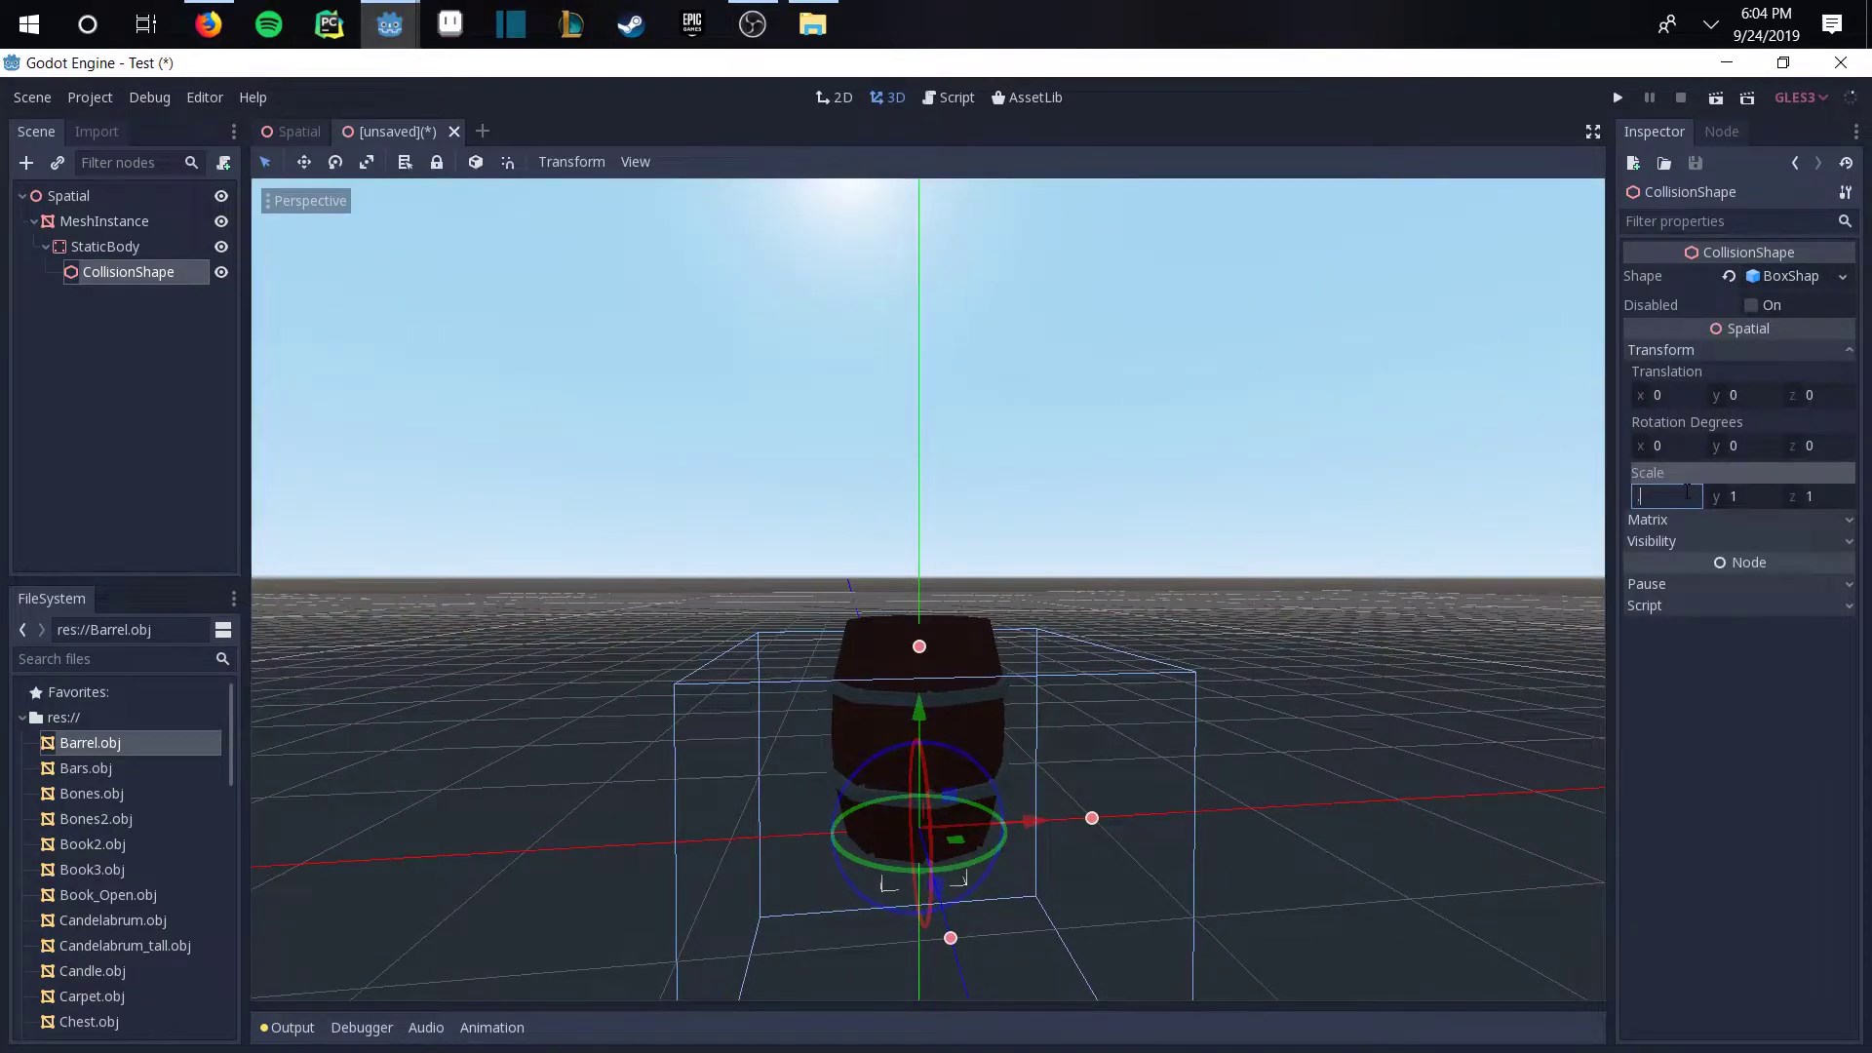
type("0.5")
key("Tab")
type("0.5")
key("Tab")
type("0.5")
key("Return")
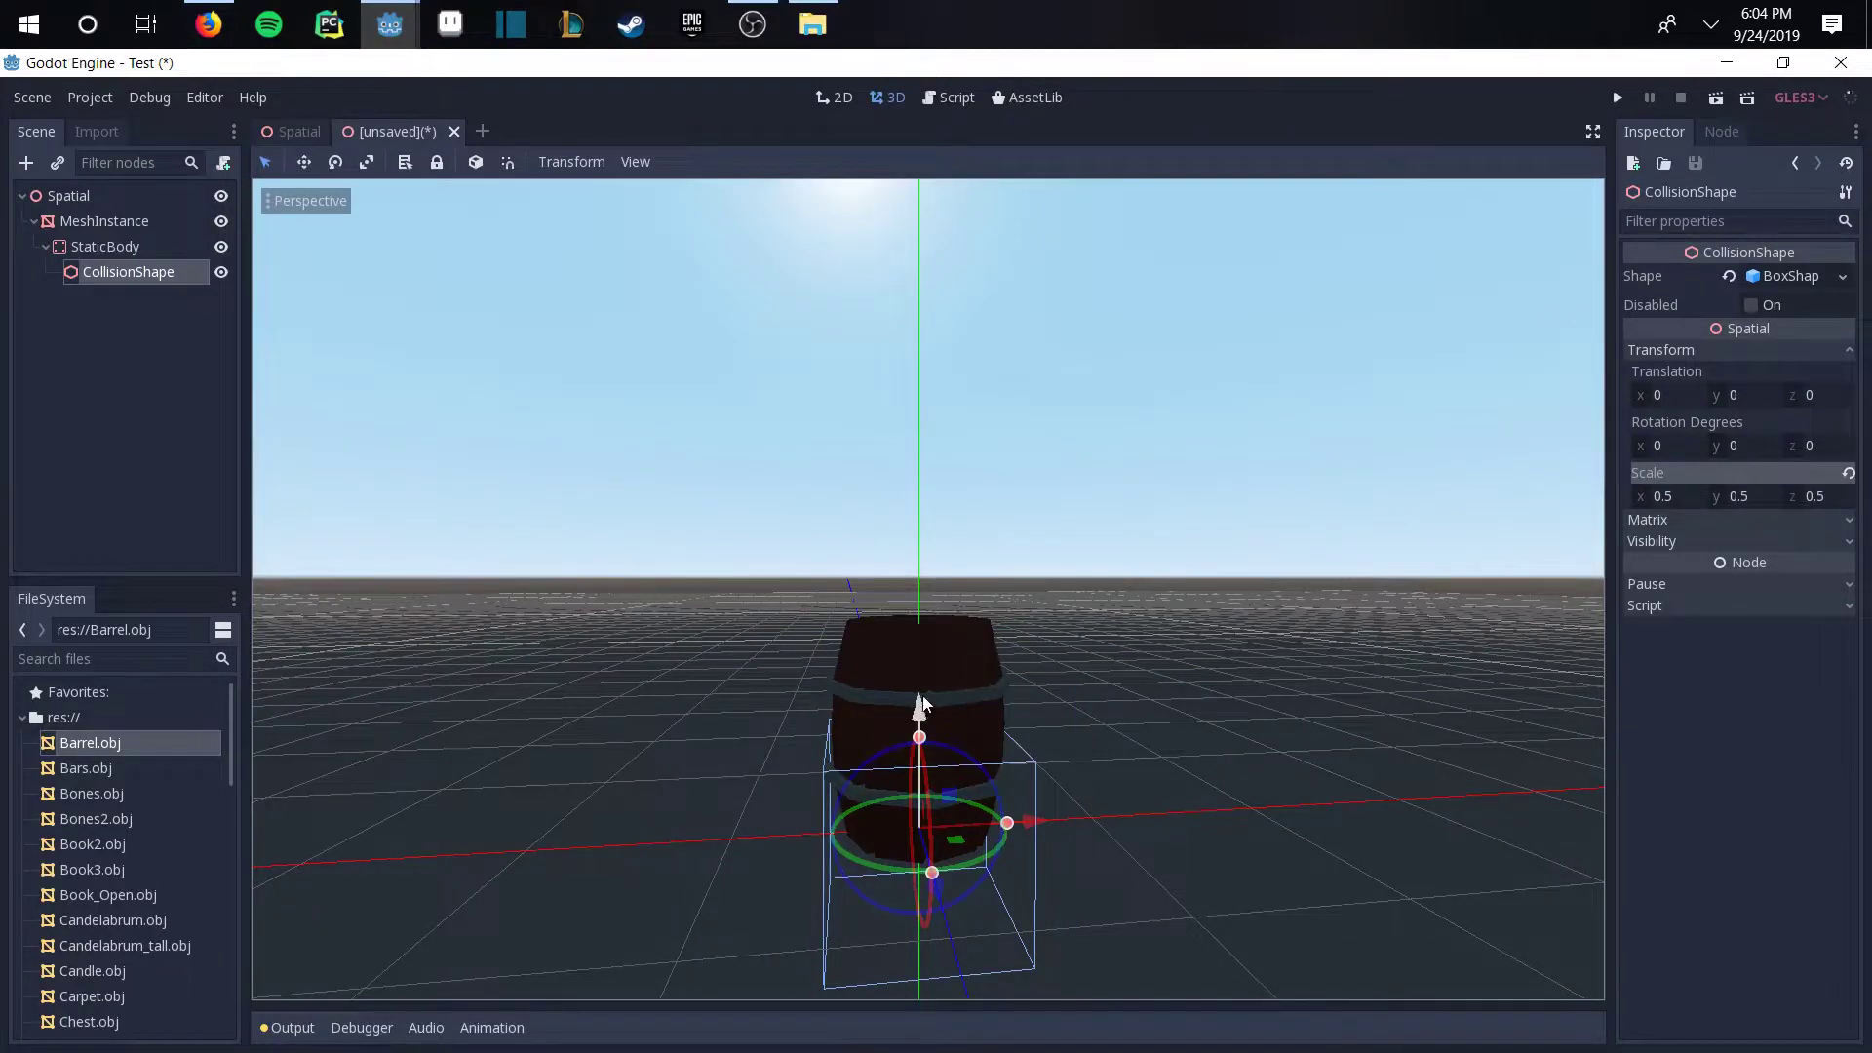
left_click_drag(920, 709, 924, 613)
right_click_drag(924, 613, 936, 575)
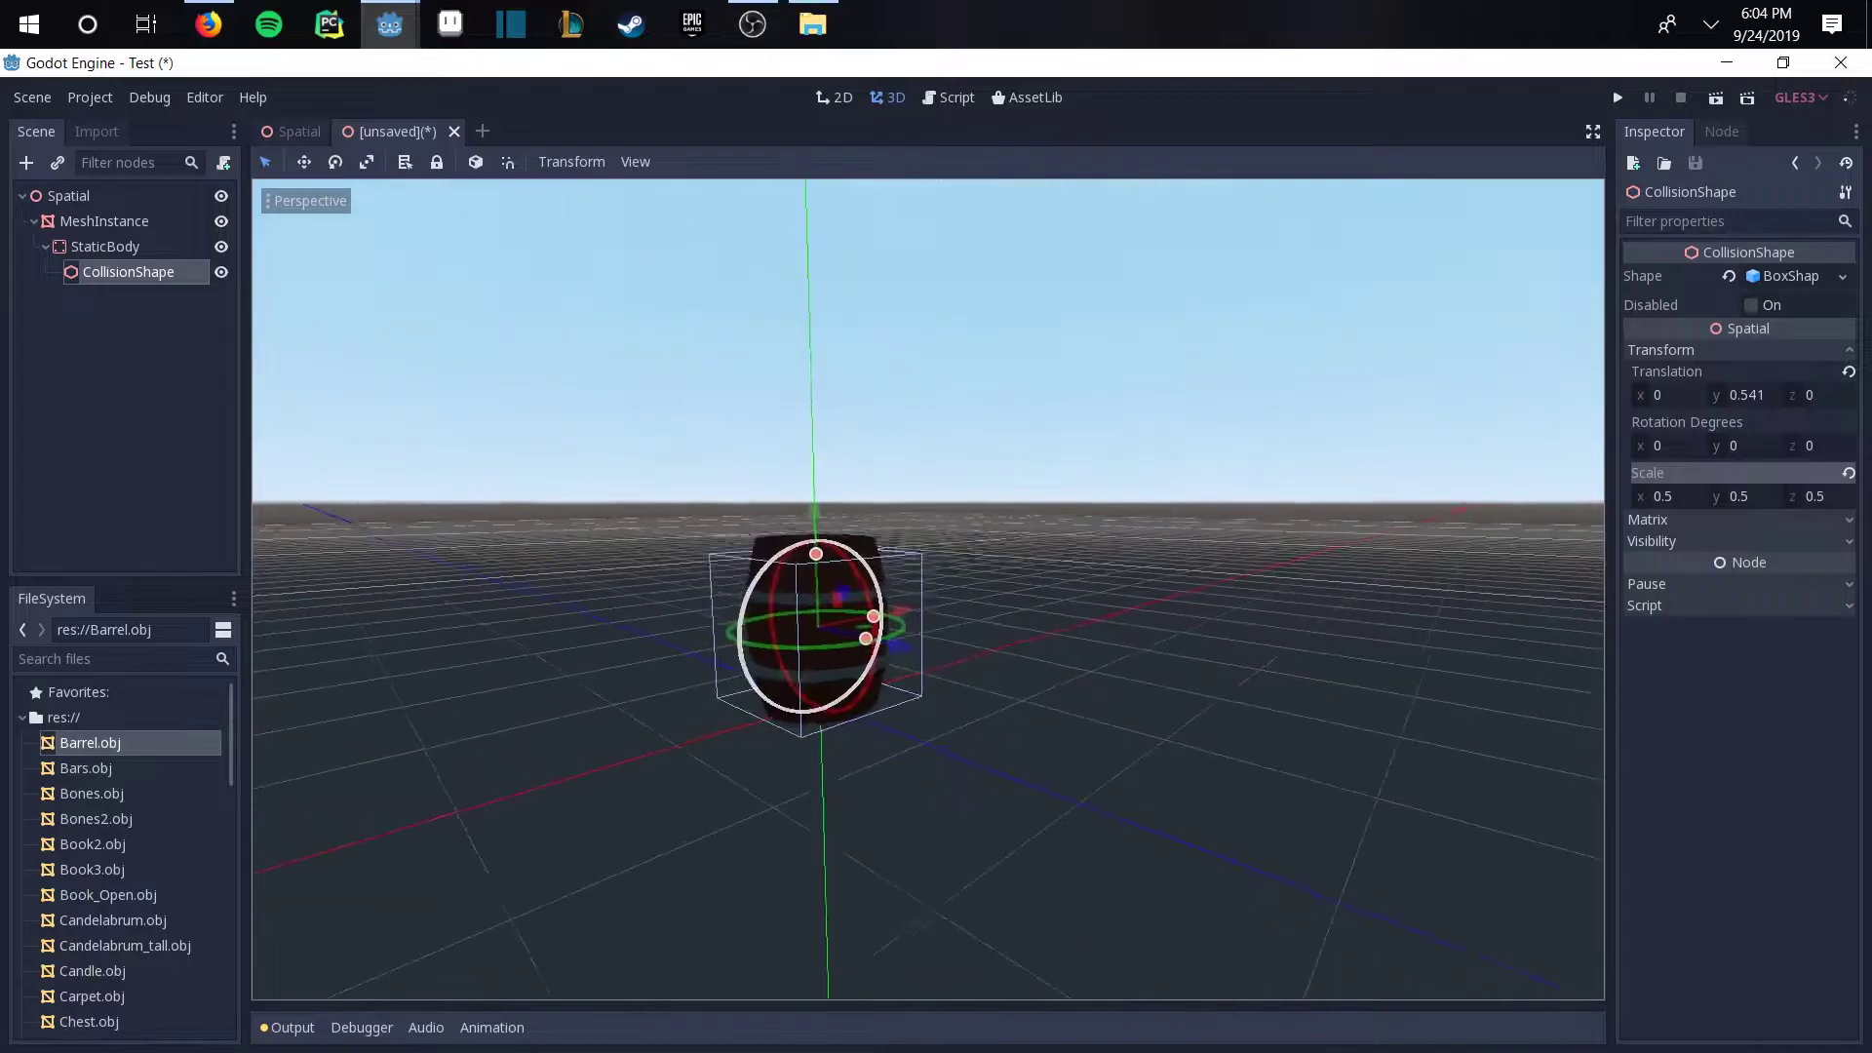
Step: Duplicate the MeshInstance with its children and rename the original node Barrel
left_click(85, 196)
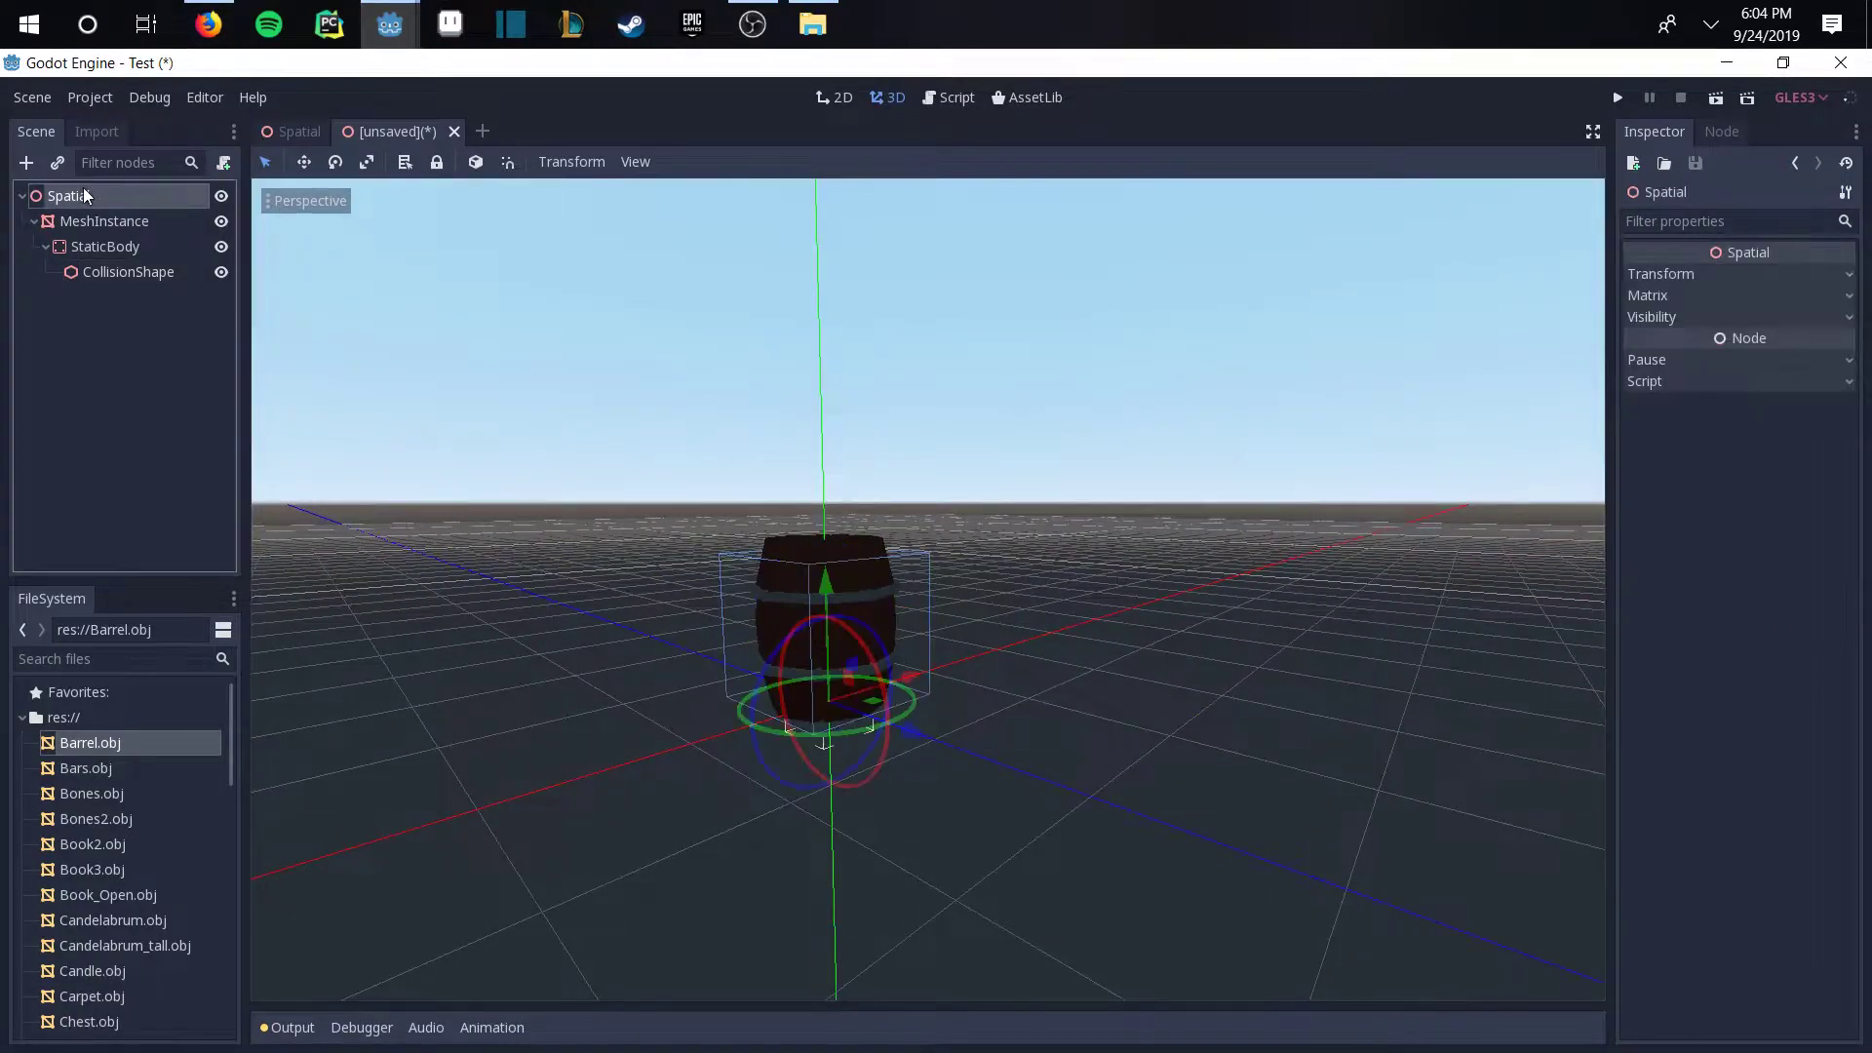
right_click(123, 220)
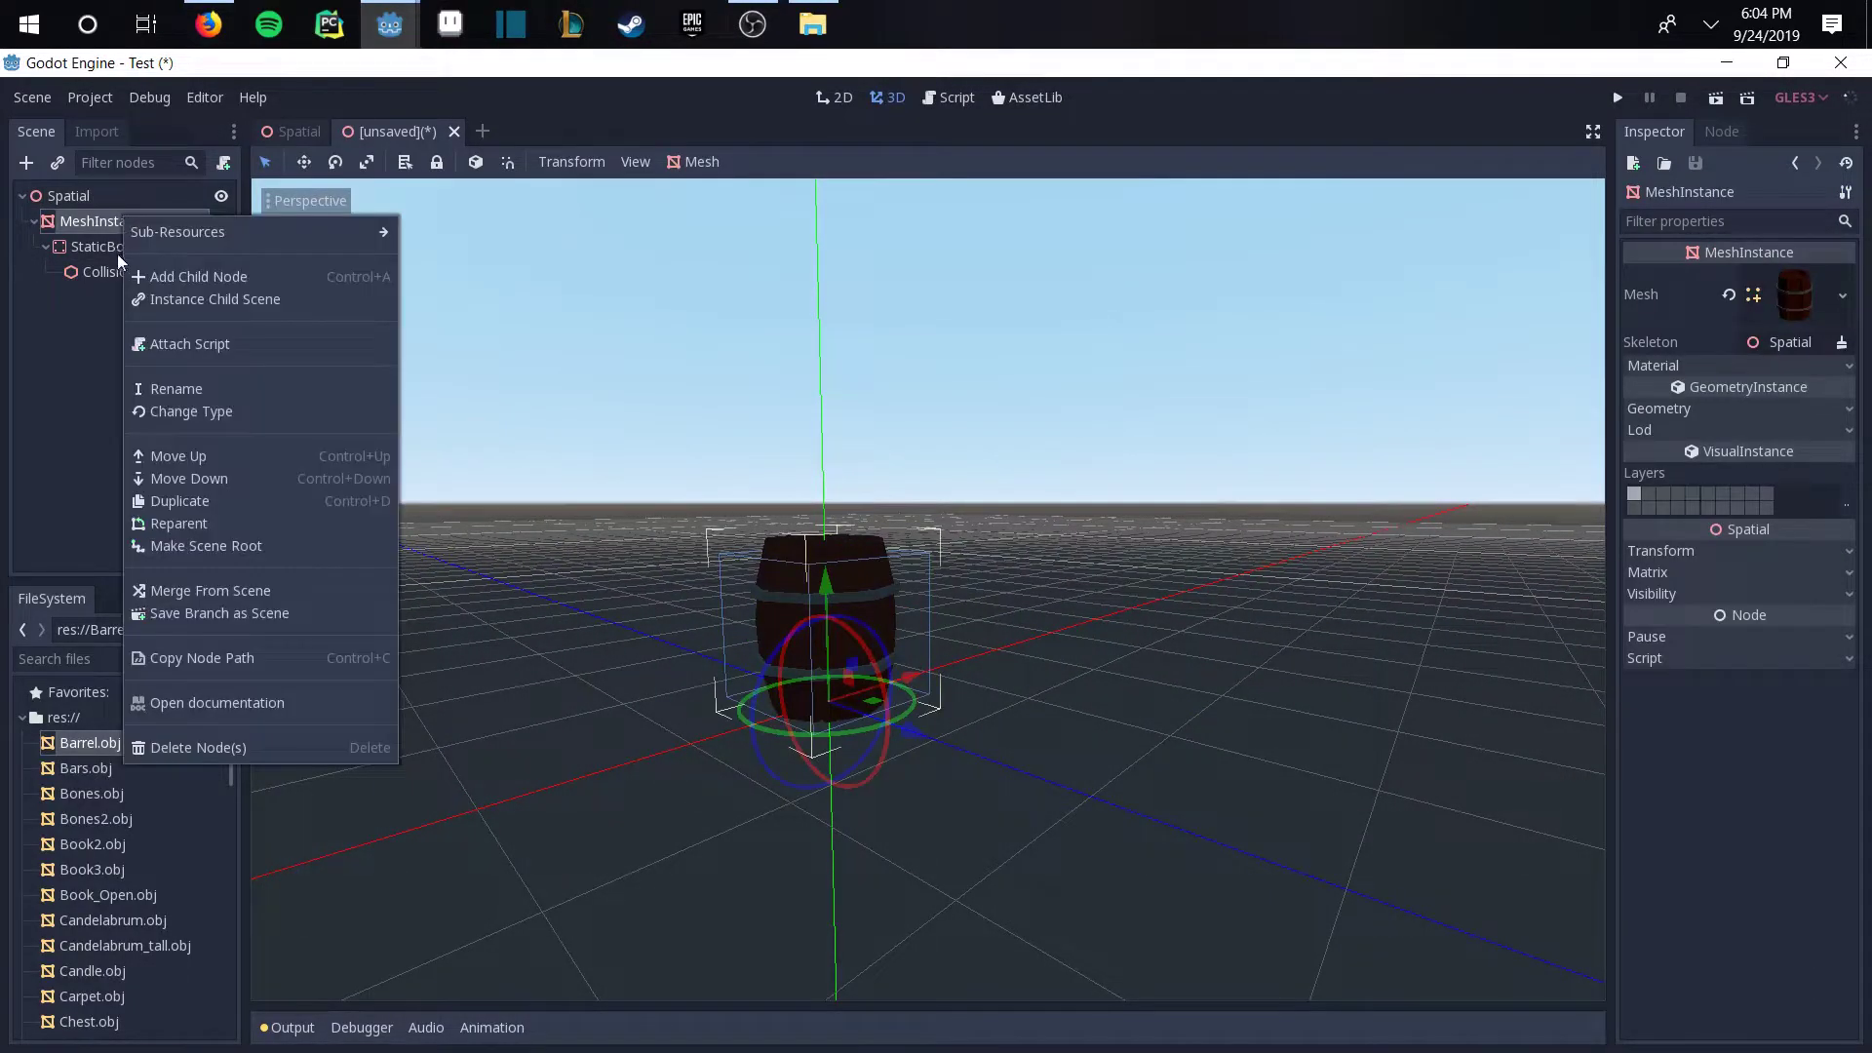
left_click(195, 501)
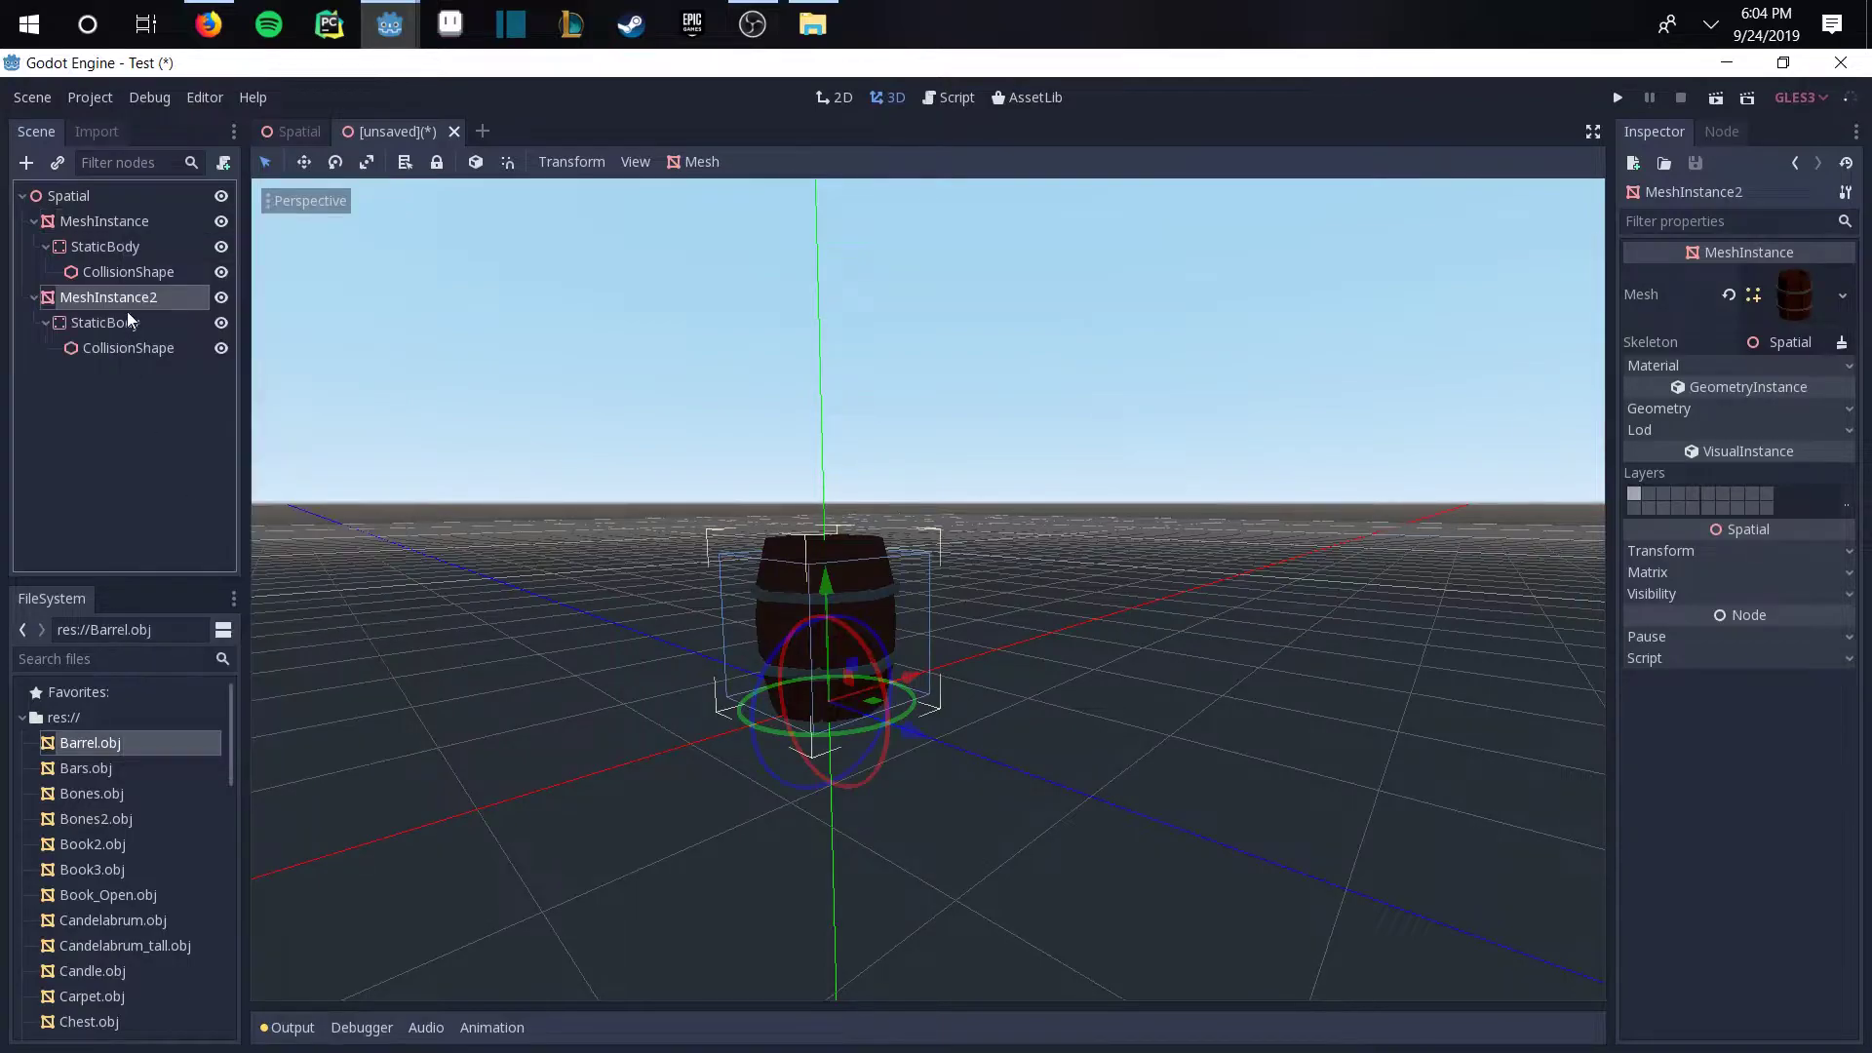
double_click(153, 221)
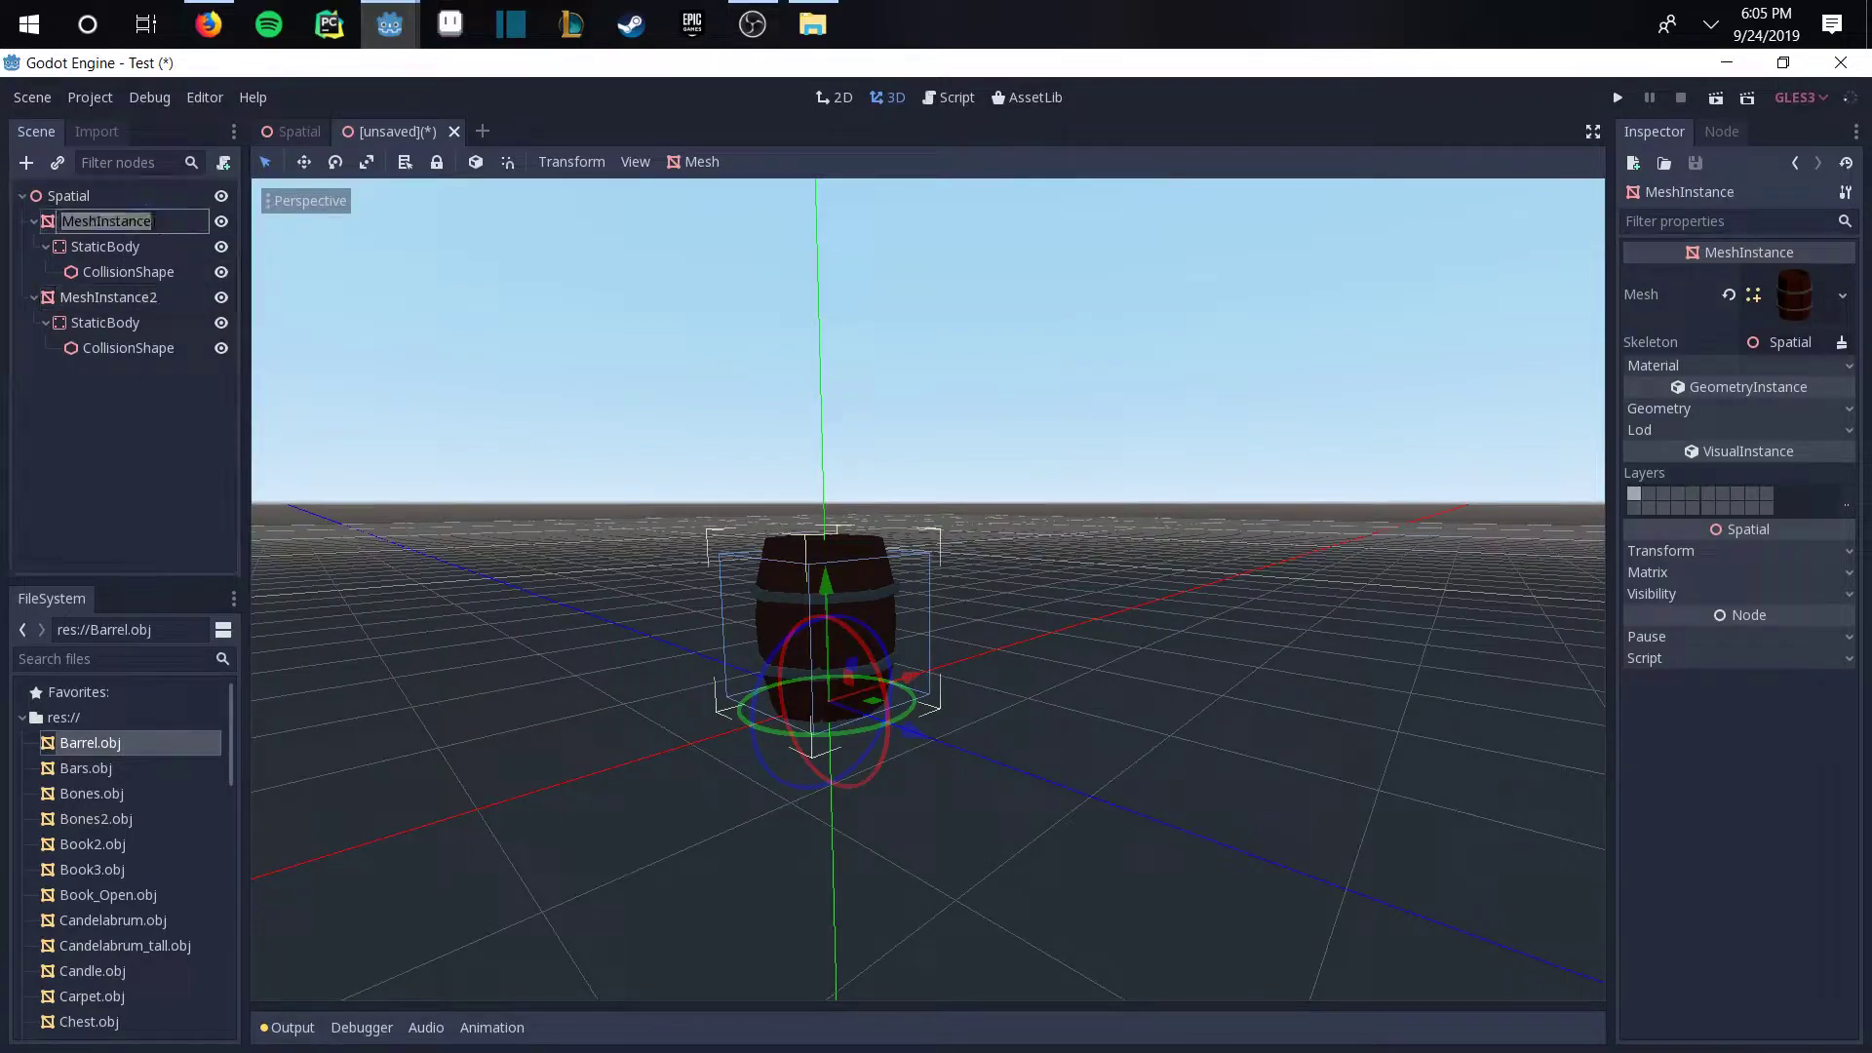
type("Barrel")
key("Return")
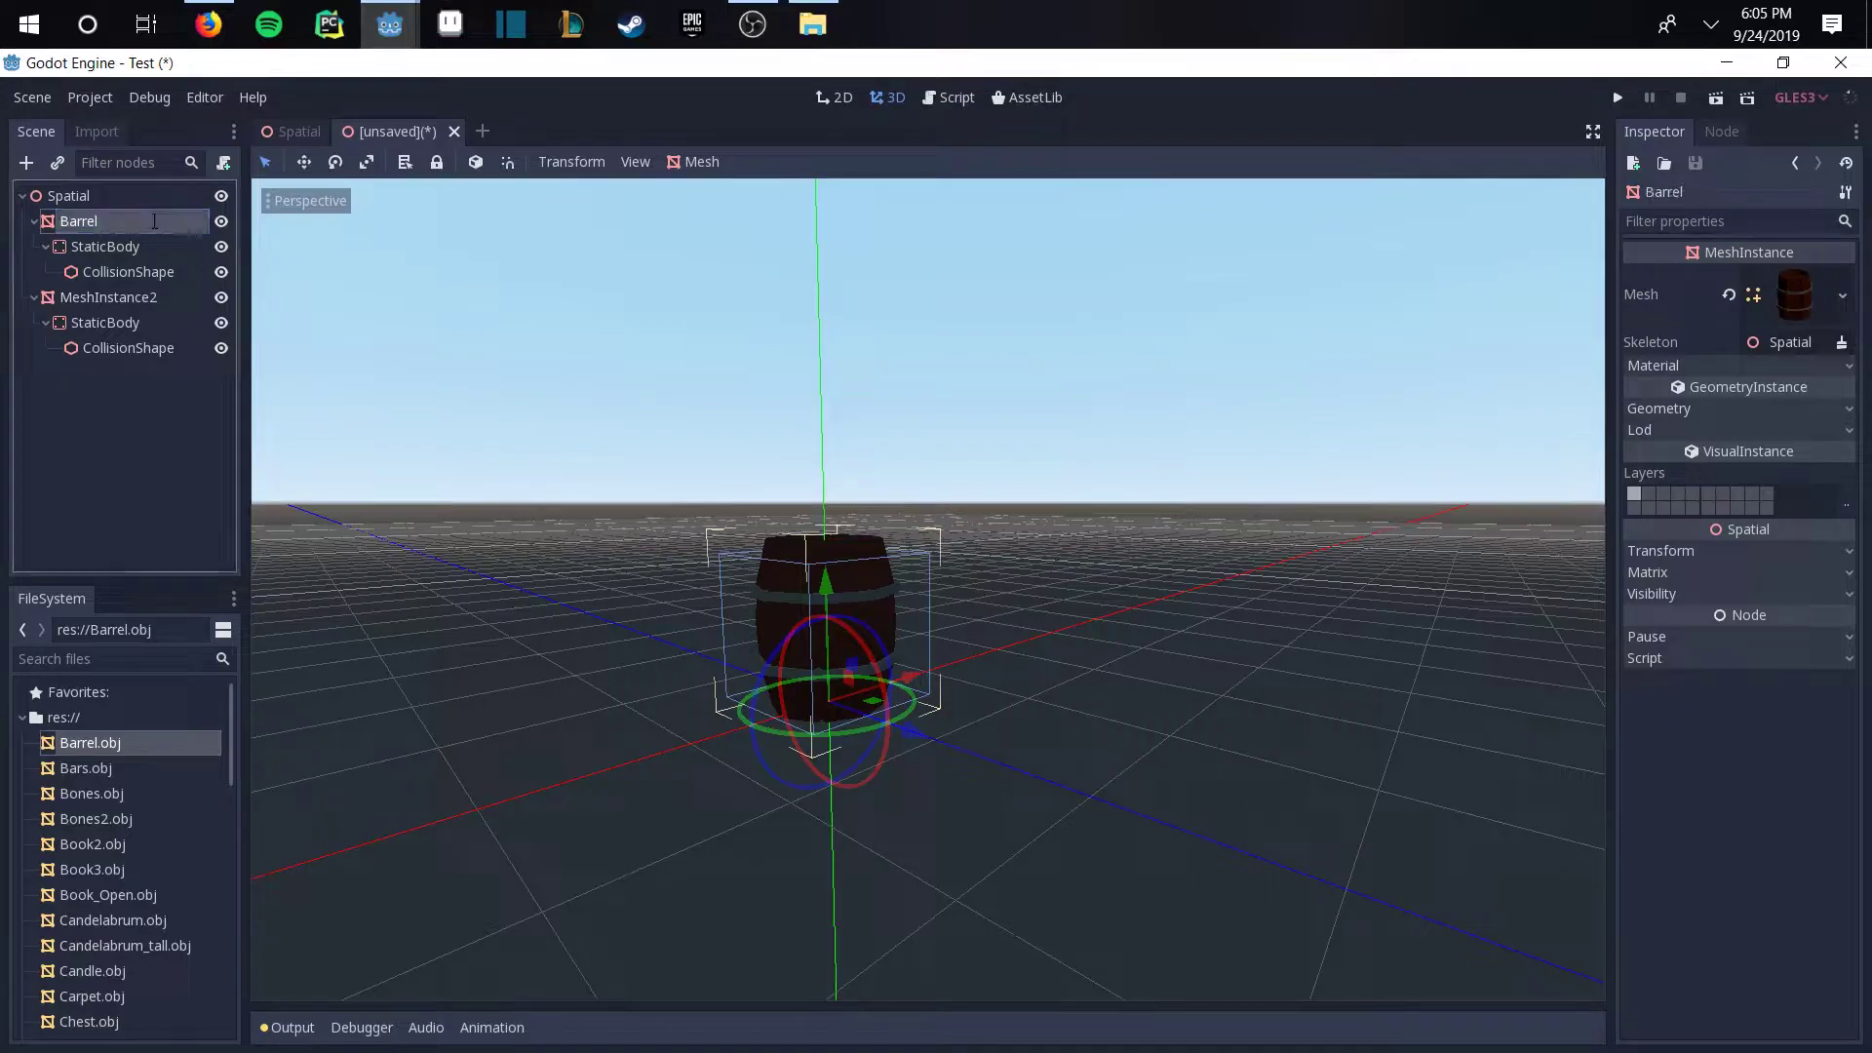
Step: Assign Candle.obj as the mesh of the duplicated MeshInstance2 node
left_click(134, 296)
scroll(139, 811, "down", 3)
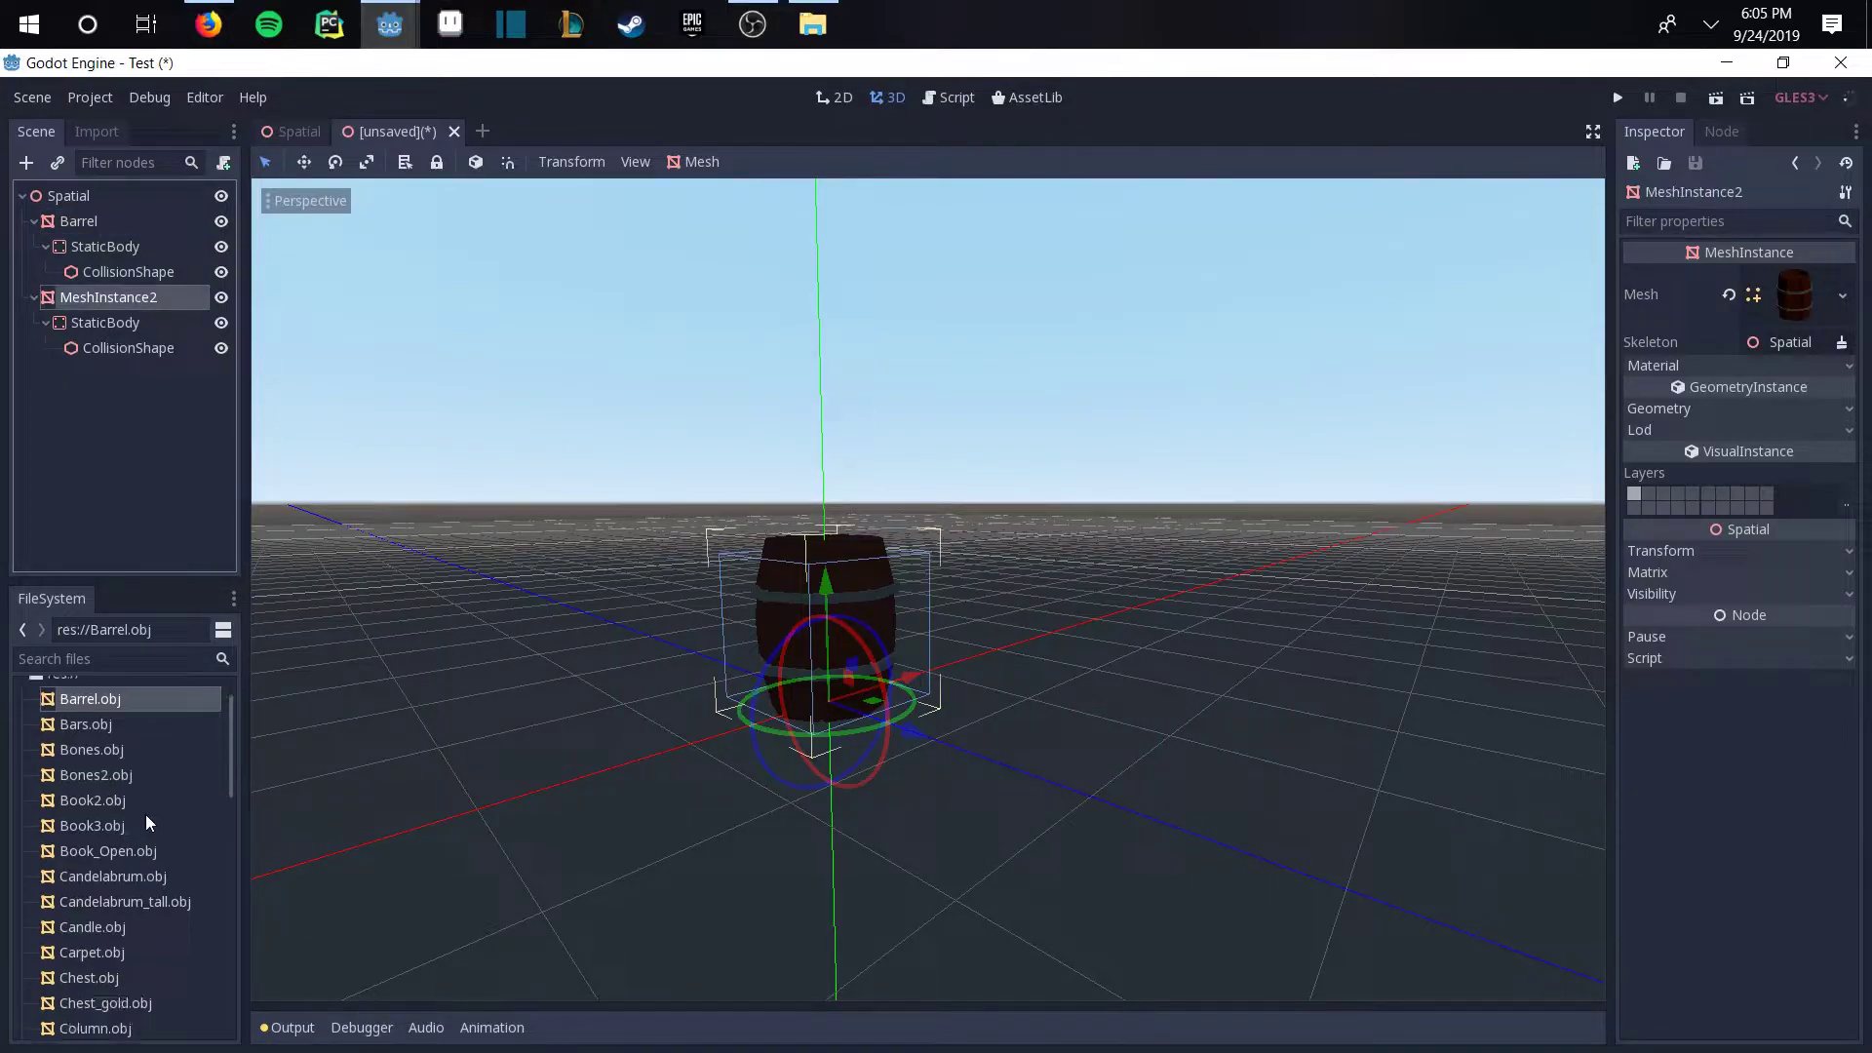
left_click_drag(139, 838, 1776, 302)
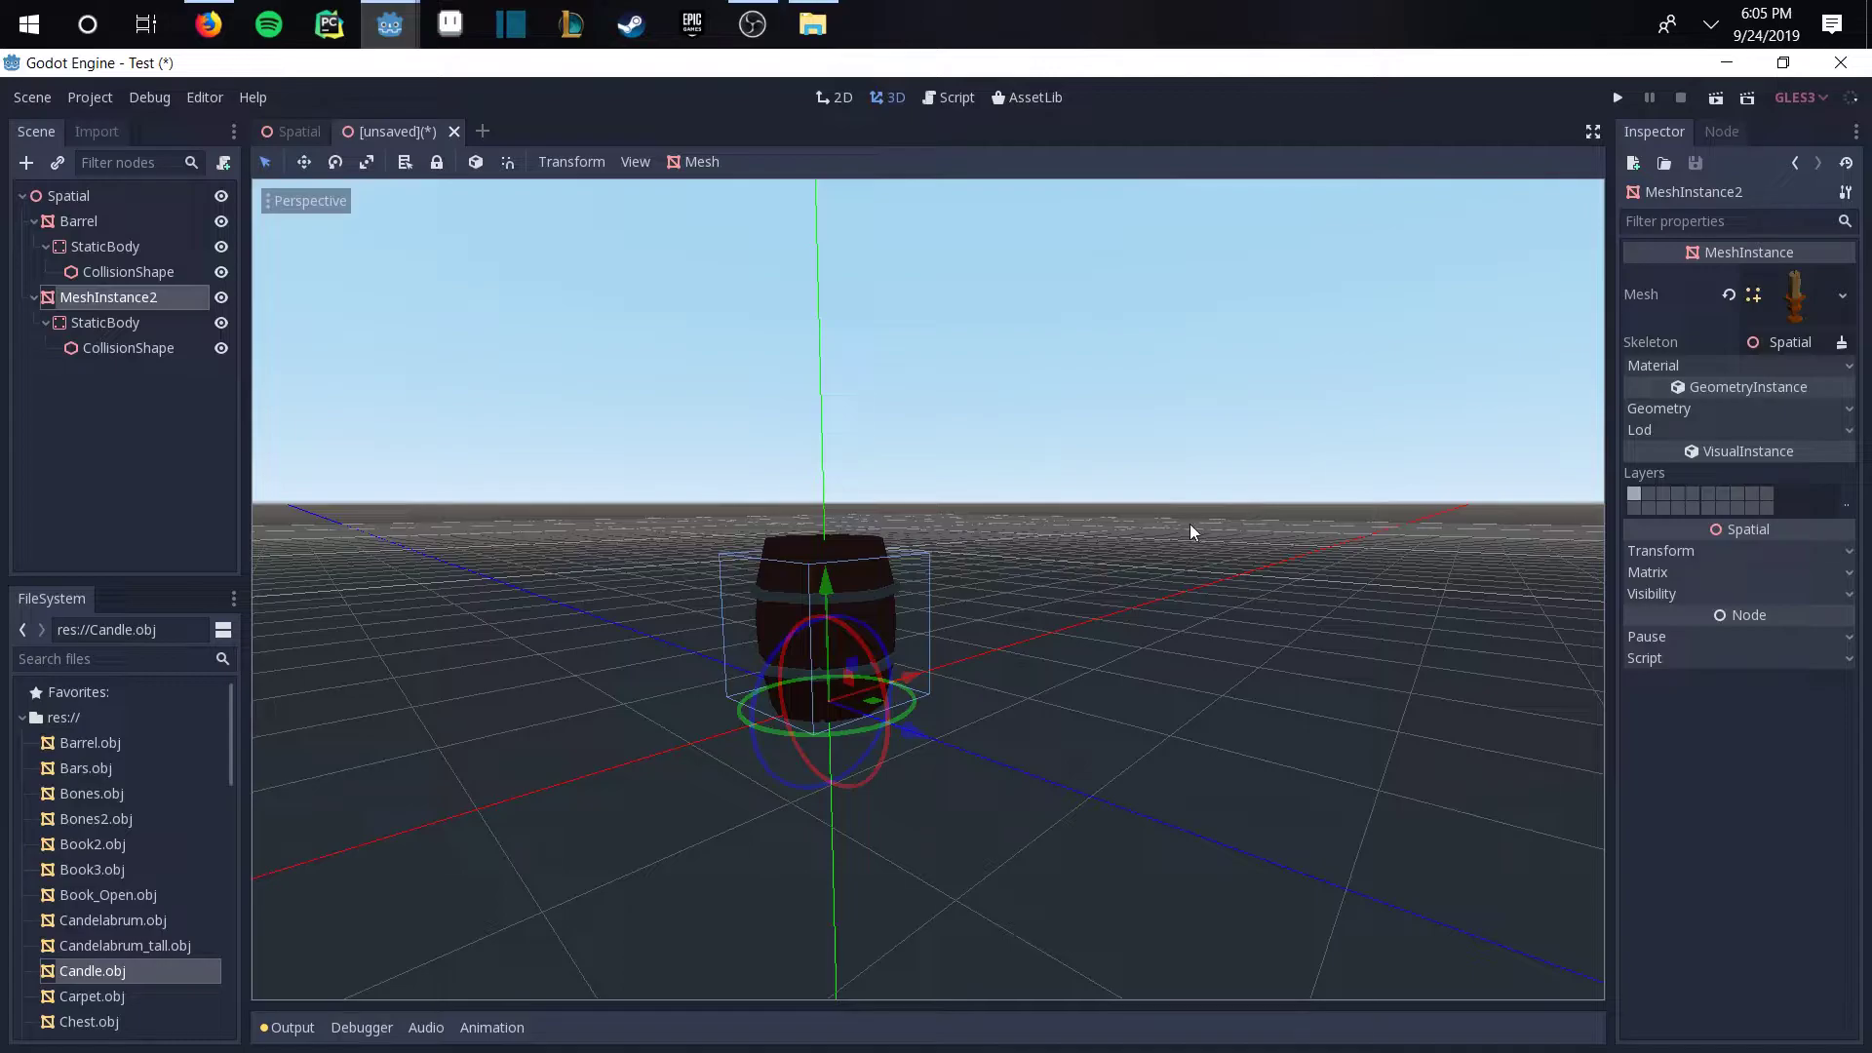
Step: Move the candle mesh along the X axis so it stands clear of the barrel
middle_click_drag(1190, 524, 886, 616)
left_click_drag(885, 632, 622, 652)
key("a")
right_click_drag(622, 651, 710, 742)
key("w")
key("s")
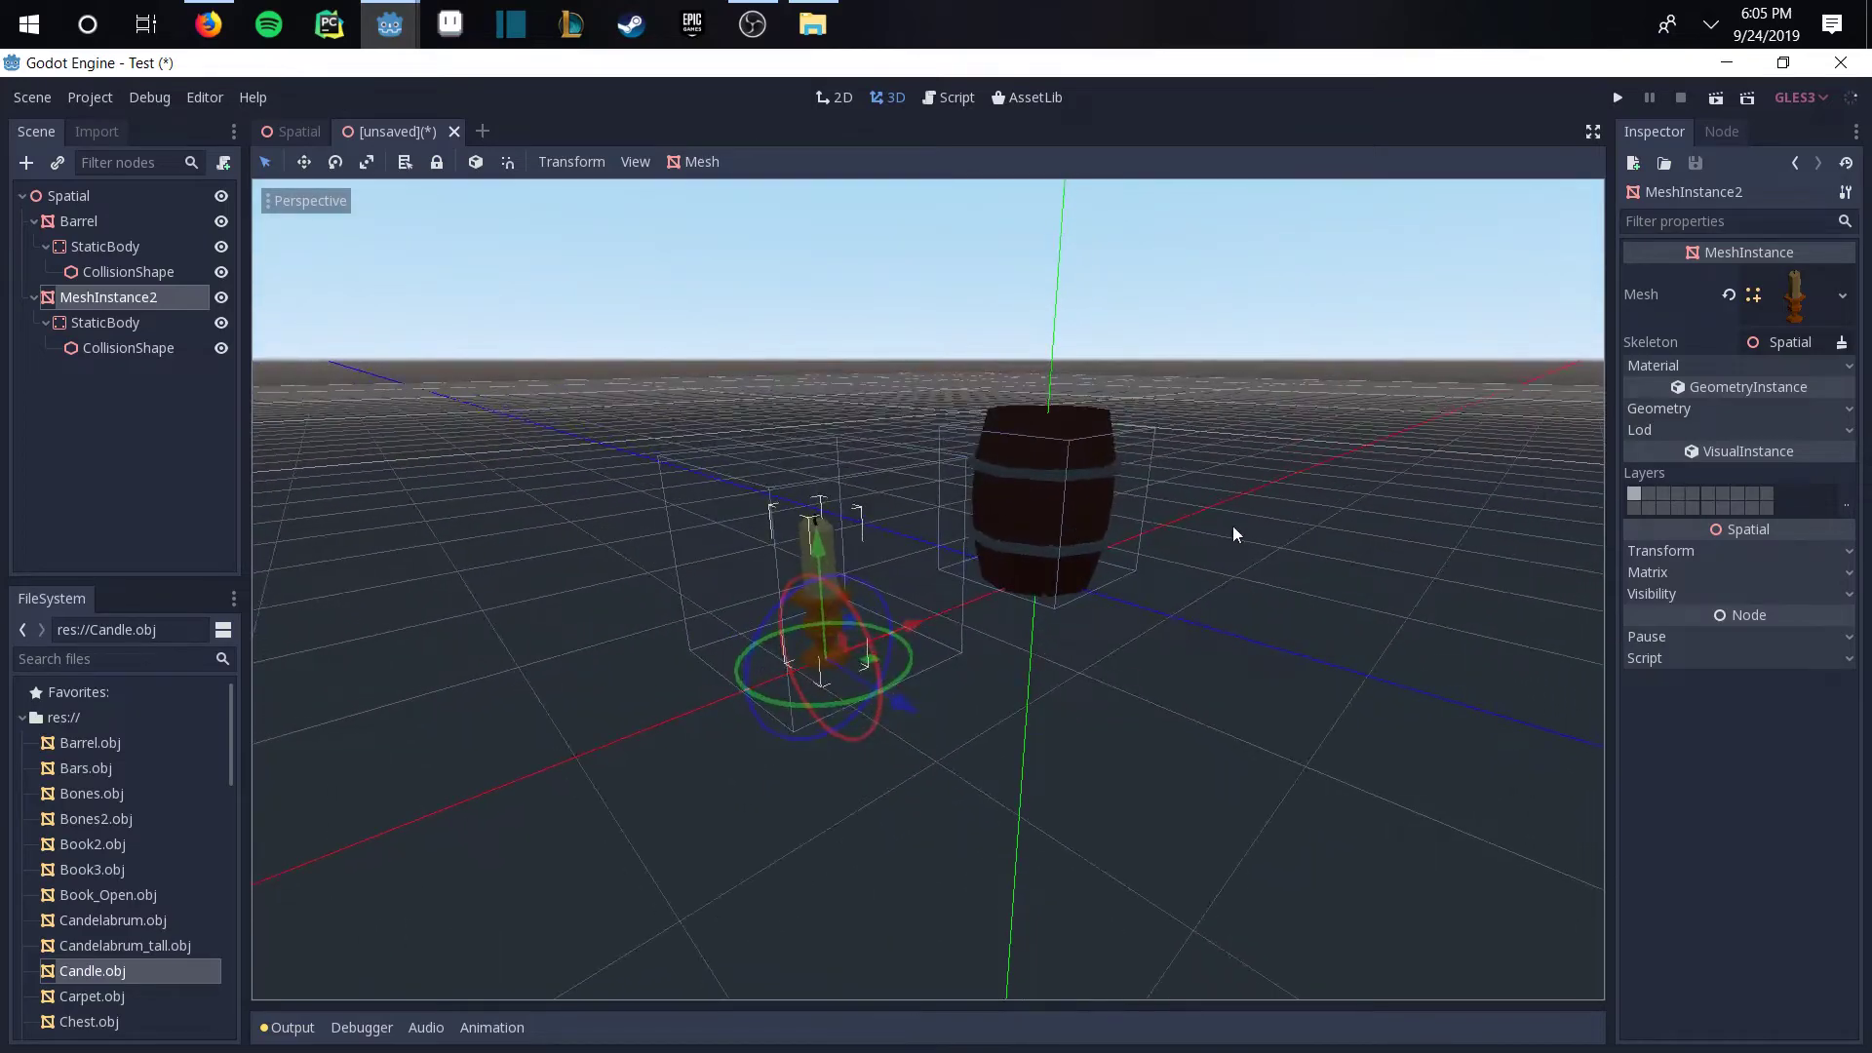
left_click(139, 348)
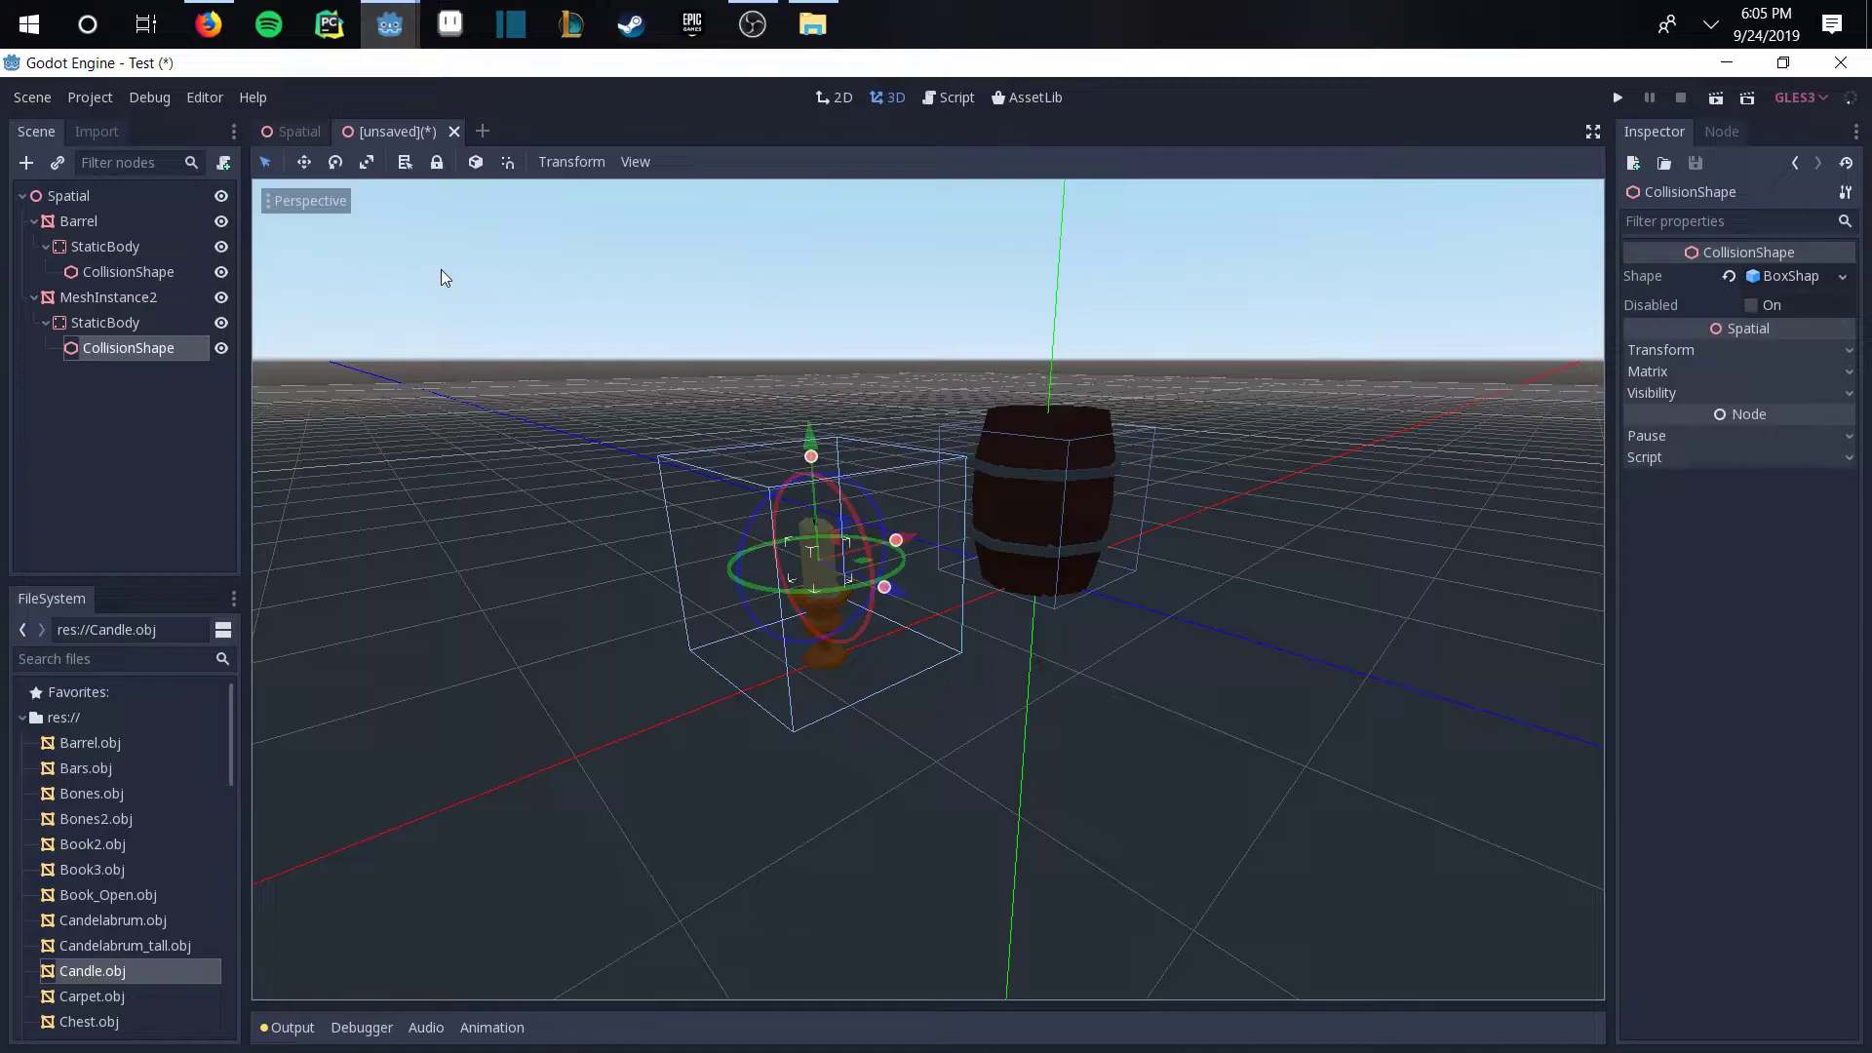
key("ctrl+s")
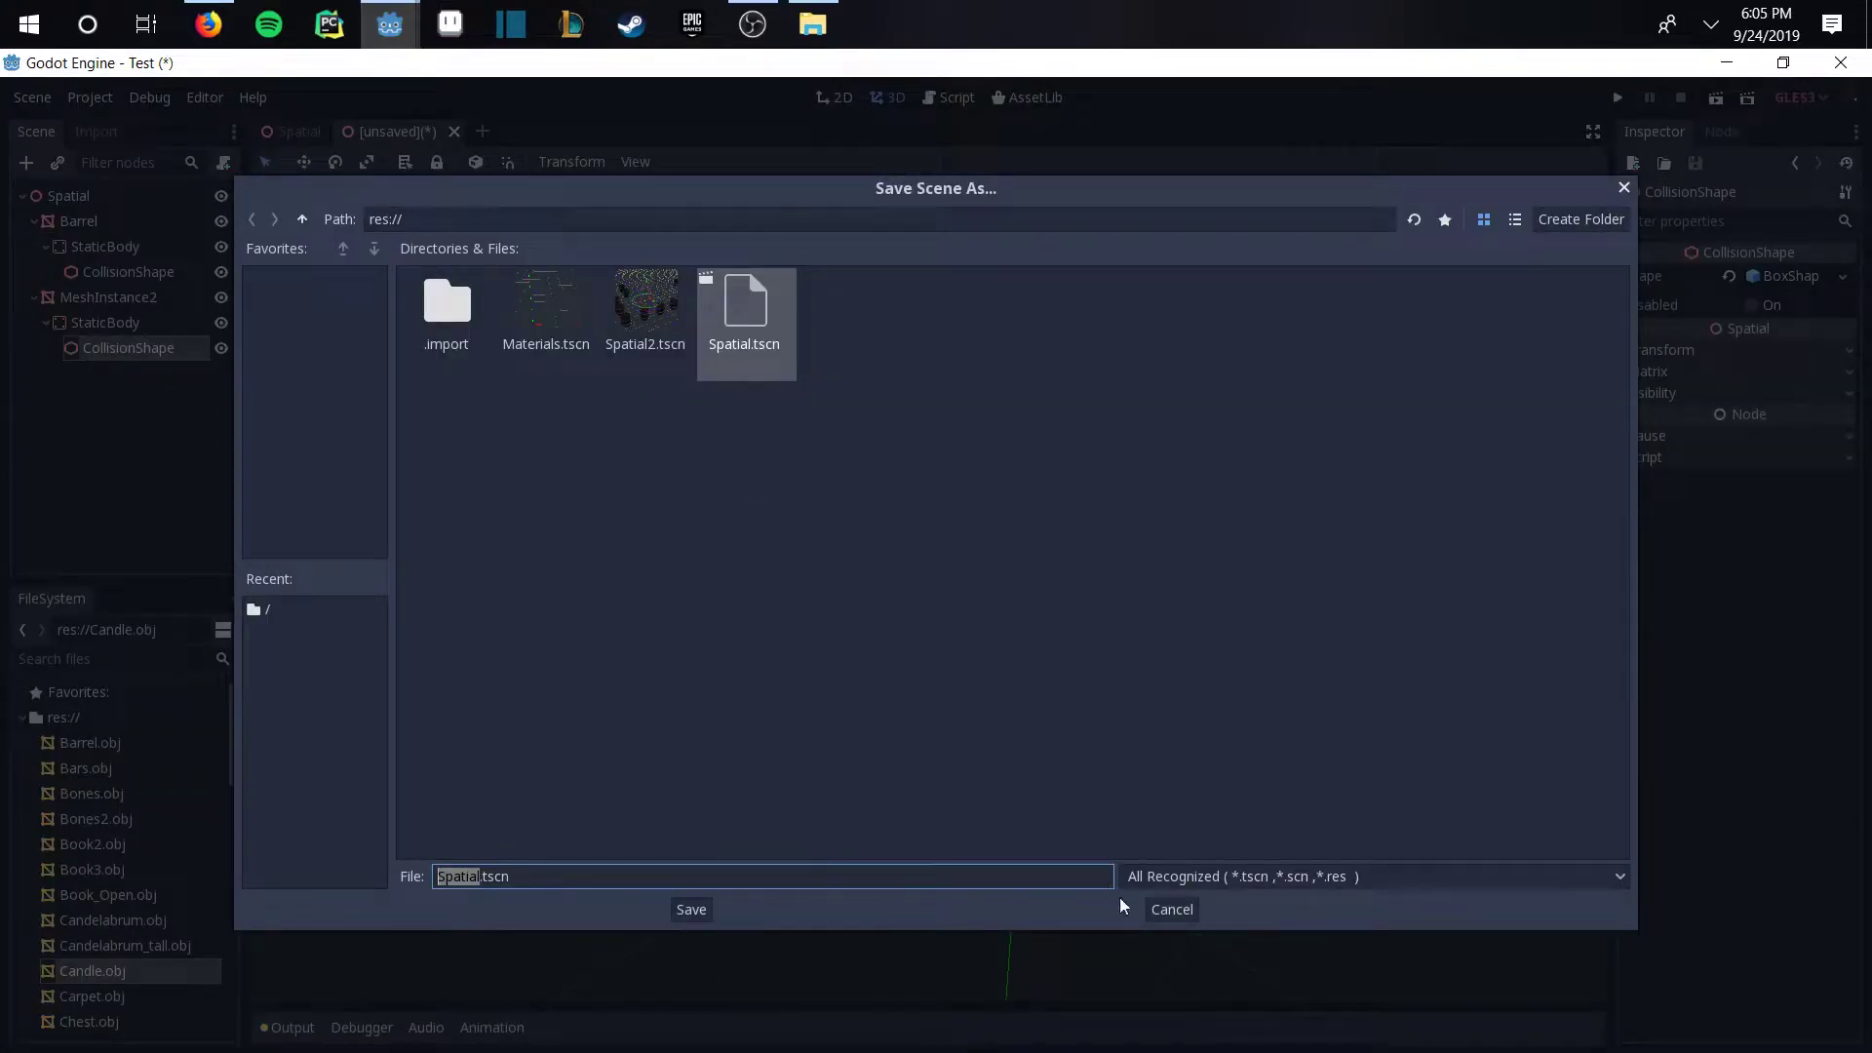
left_click(1171, 909)
Step: Convert the scene to a mesh library saved as WorldStuff.meshlib in the project folder
left_click(32, 98)
mouse_move(281, 467)
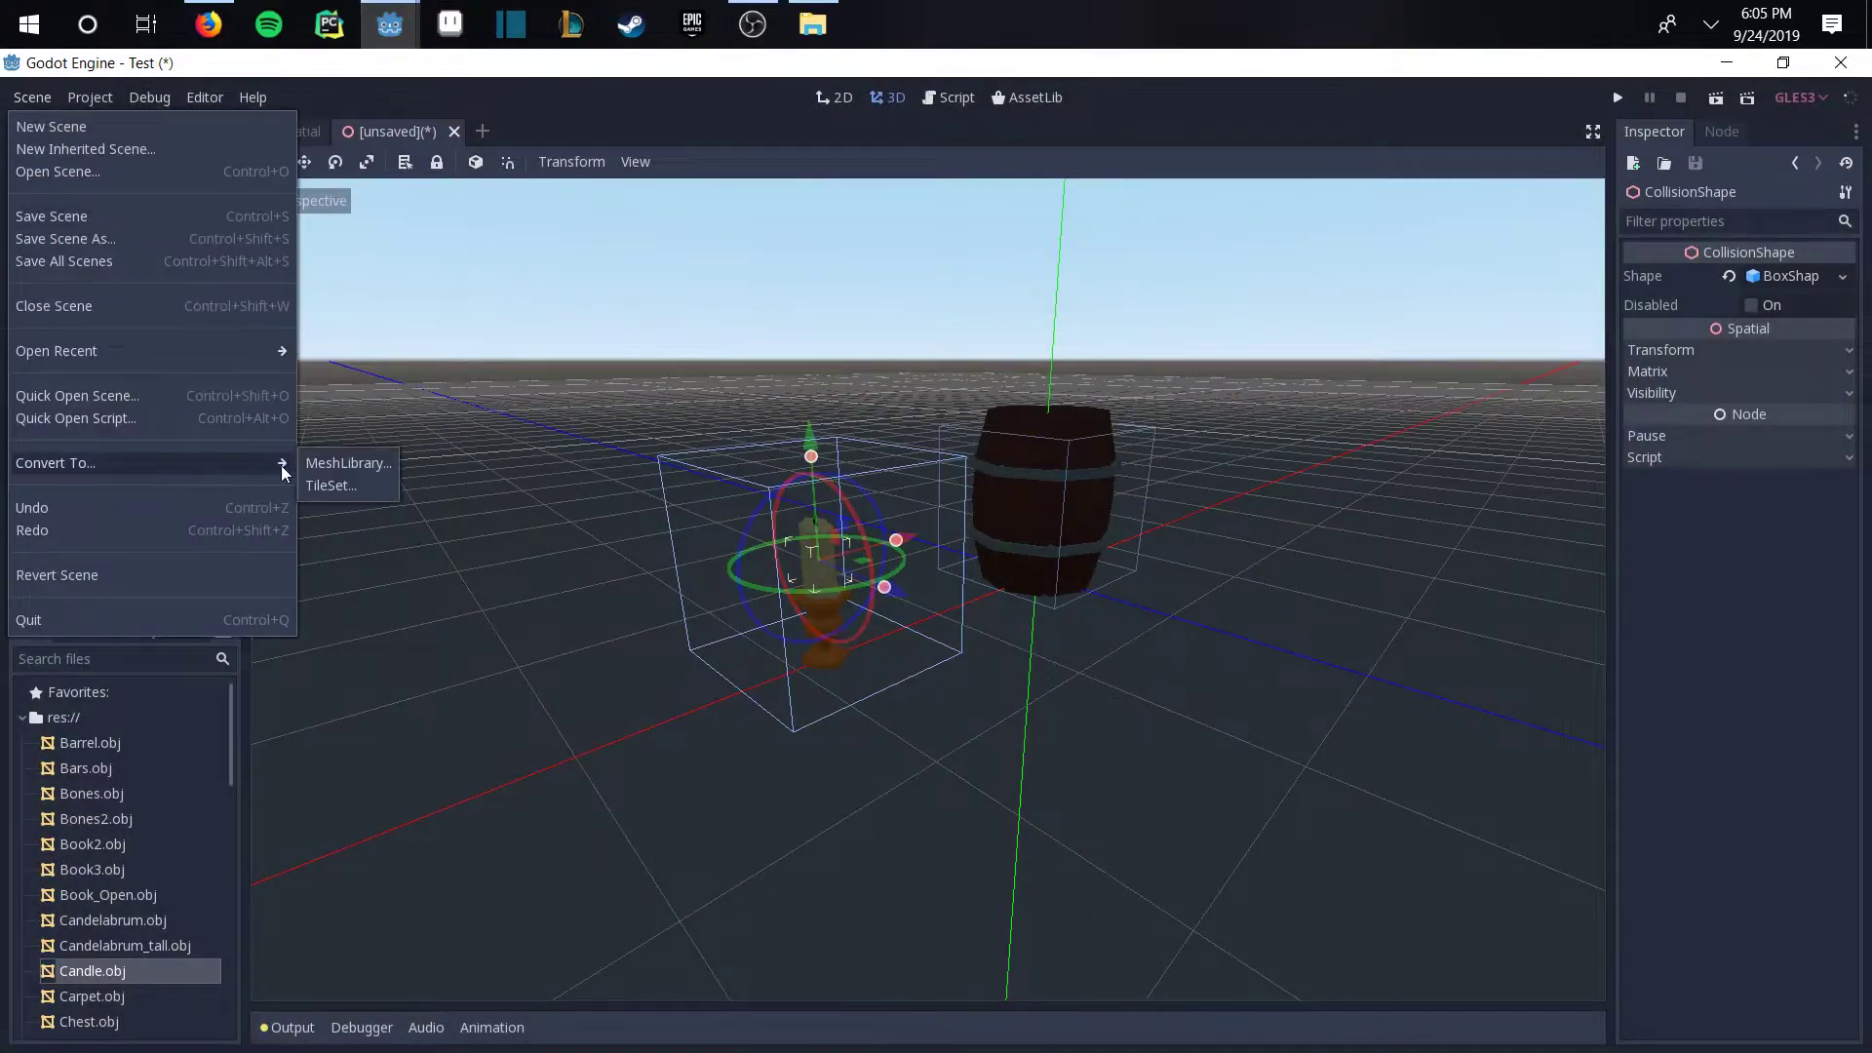
left_click(354, 467)
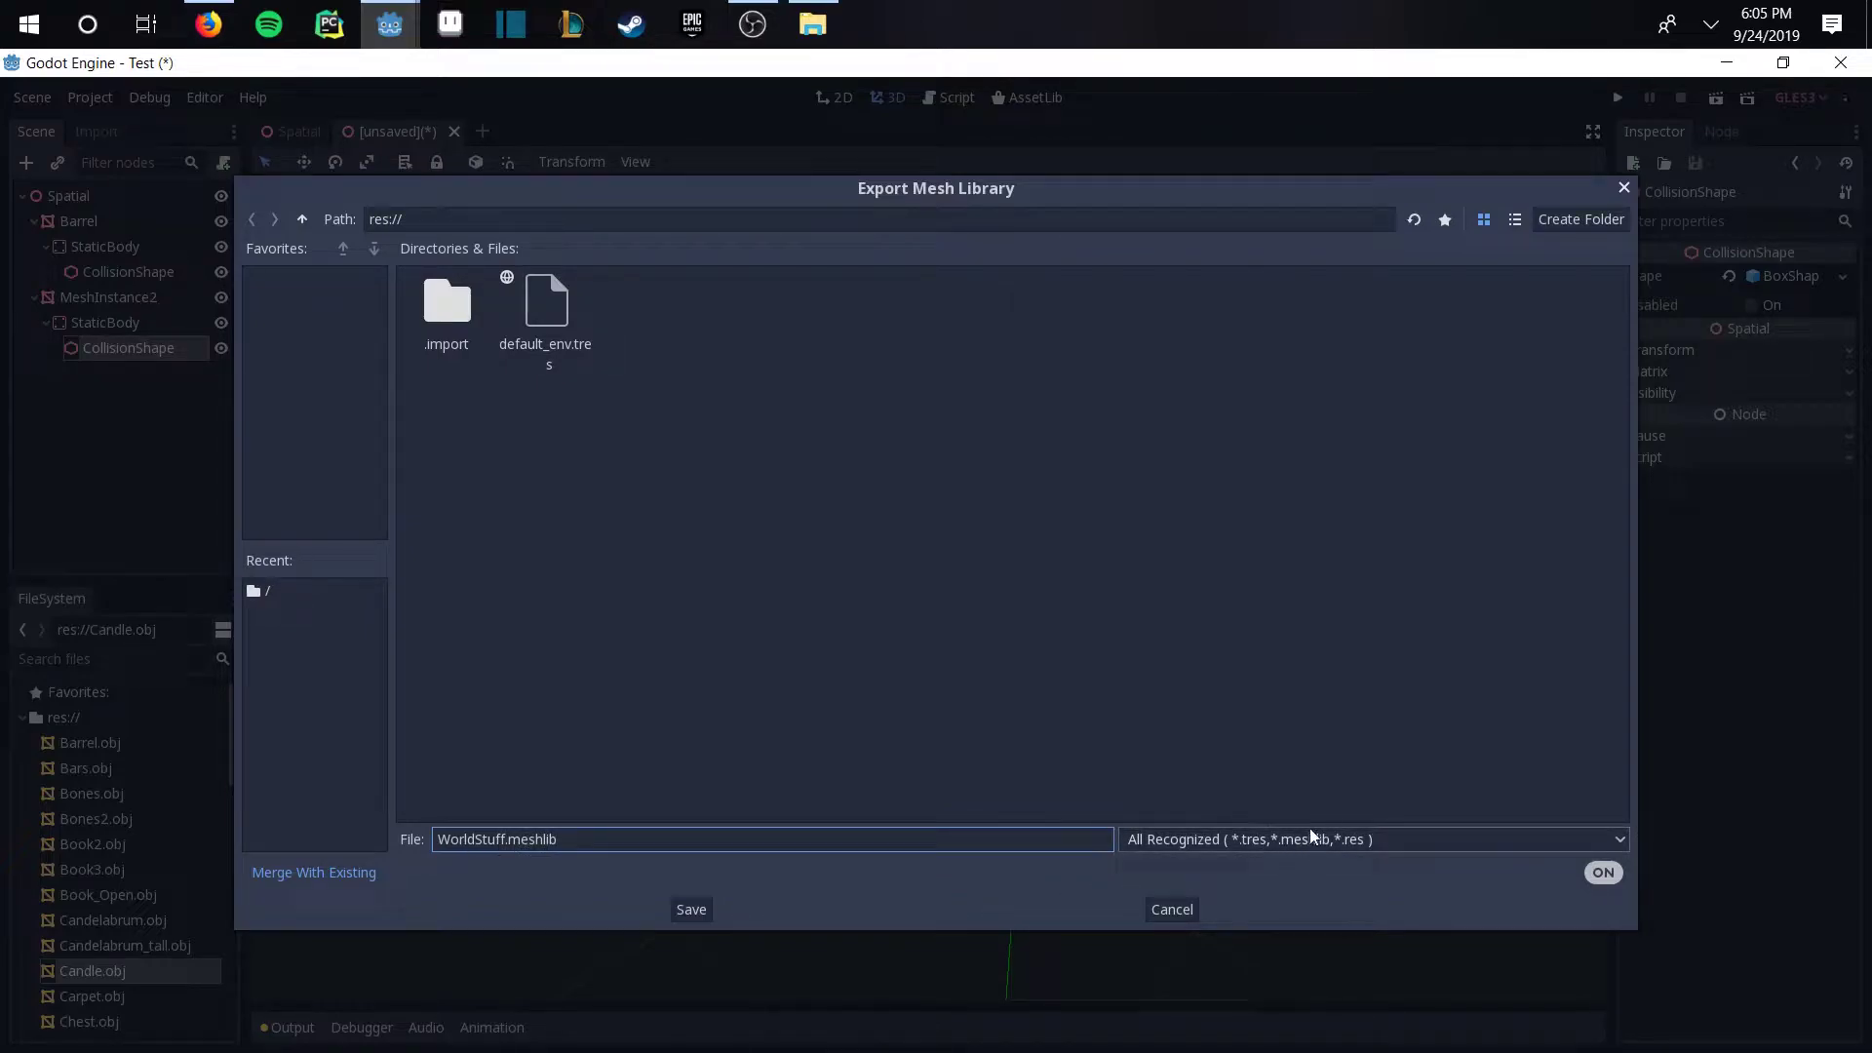
left_click(680, 901)
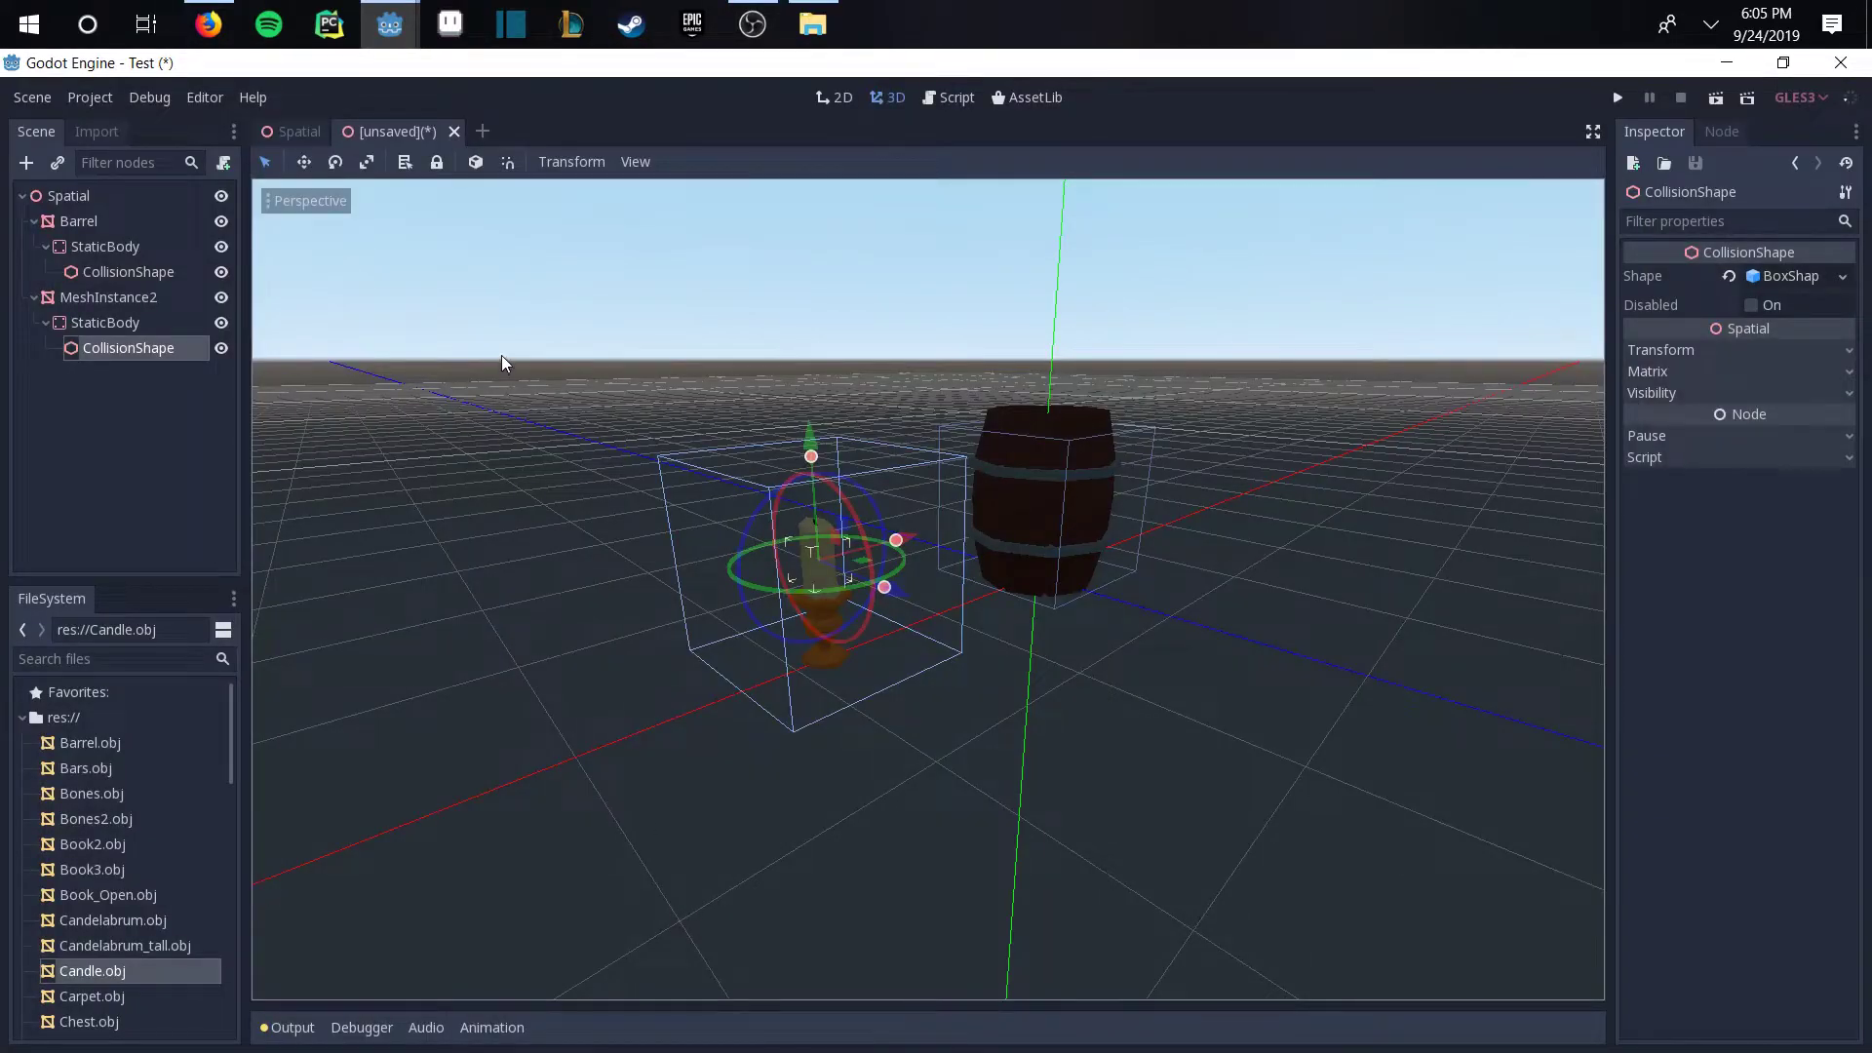
Step: Save the barrel and candle scene as TEst1.tscn
key("ctrl+s")
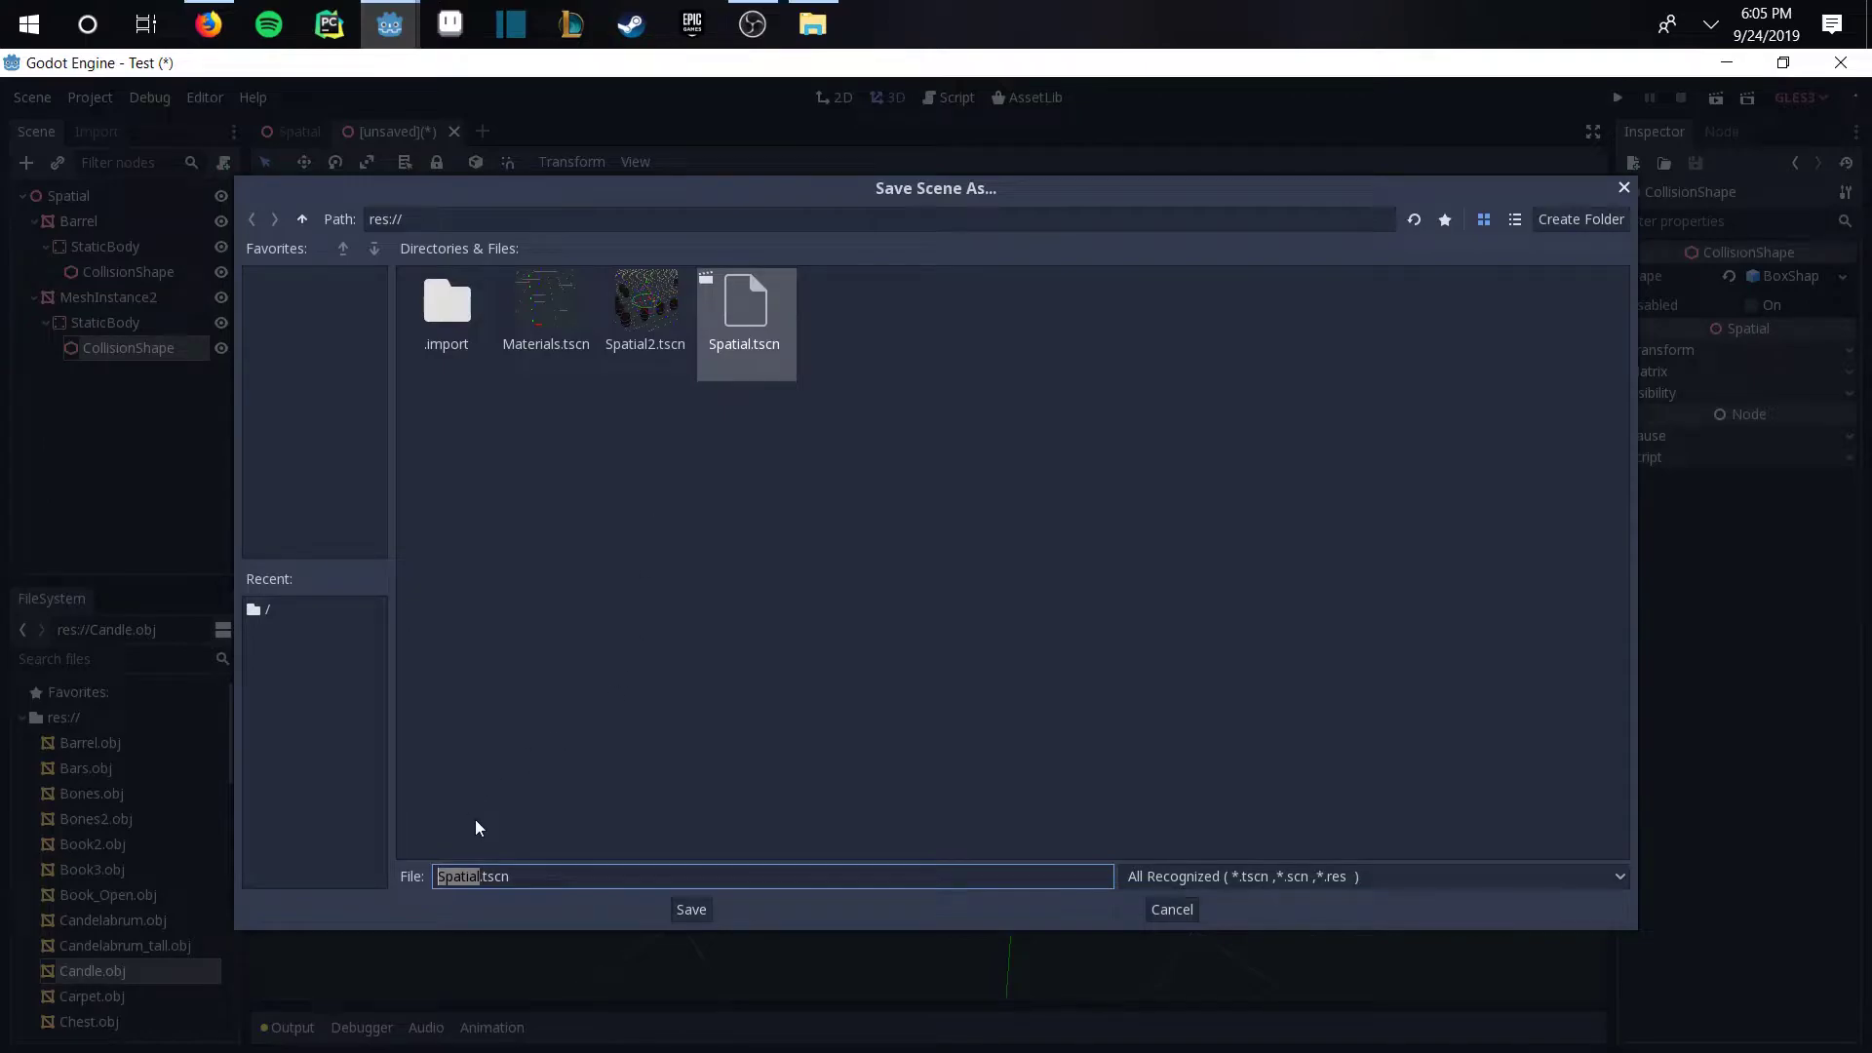
type("TEst1")
key("Return")
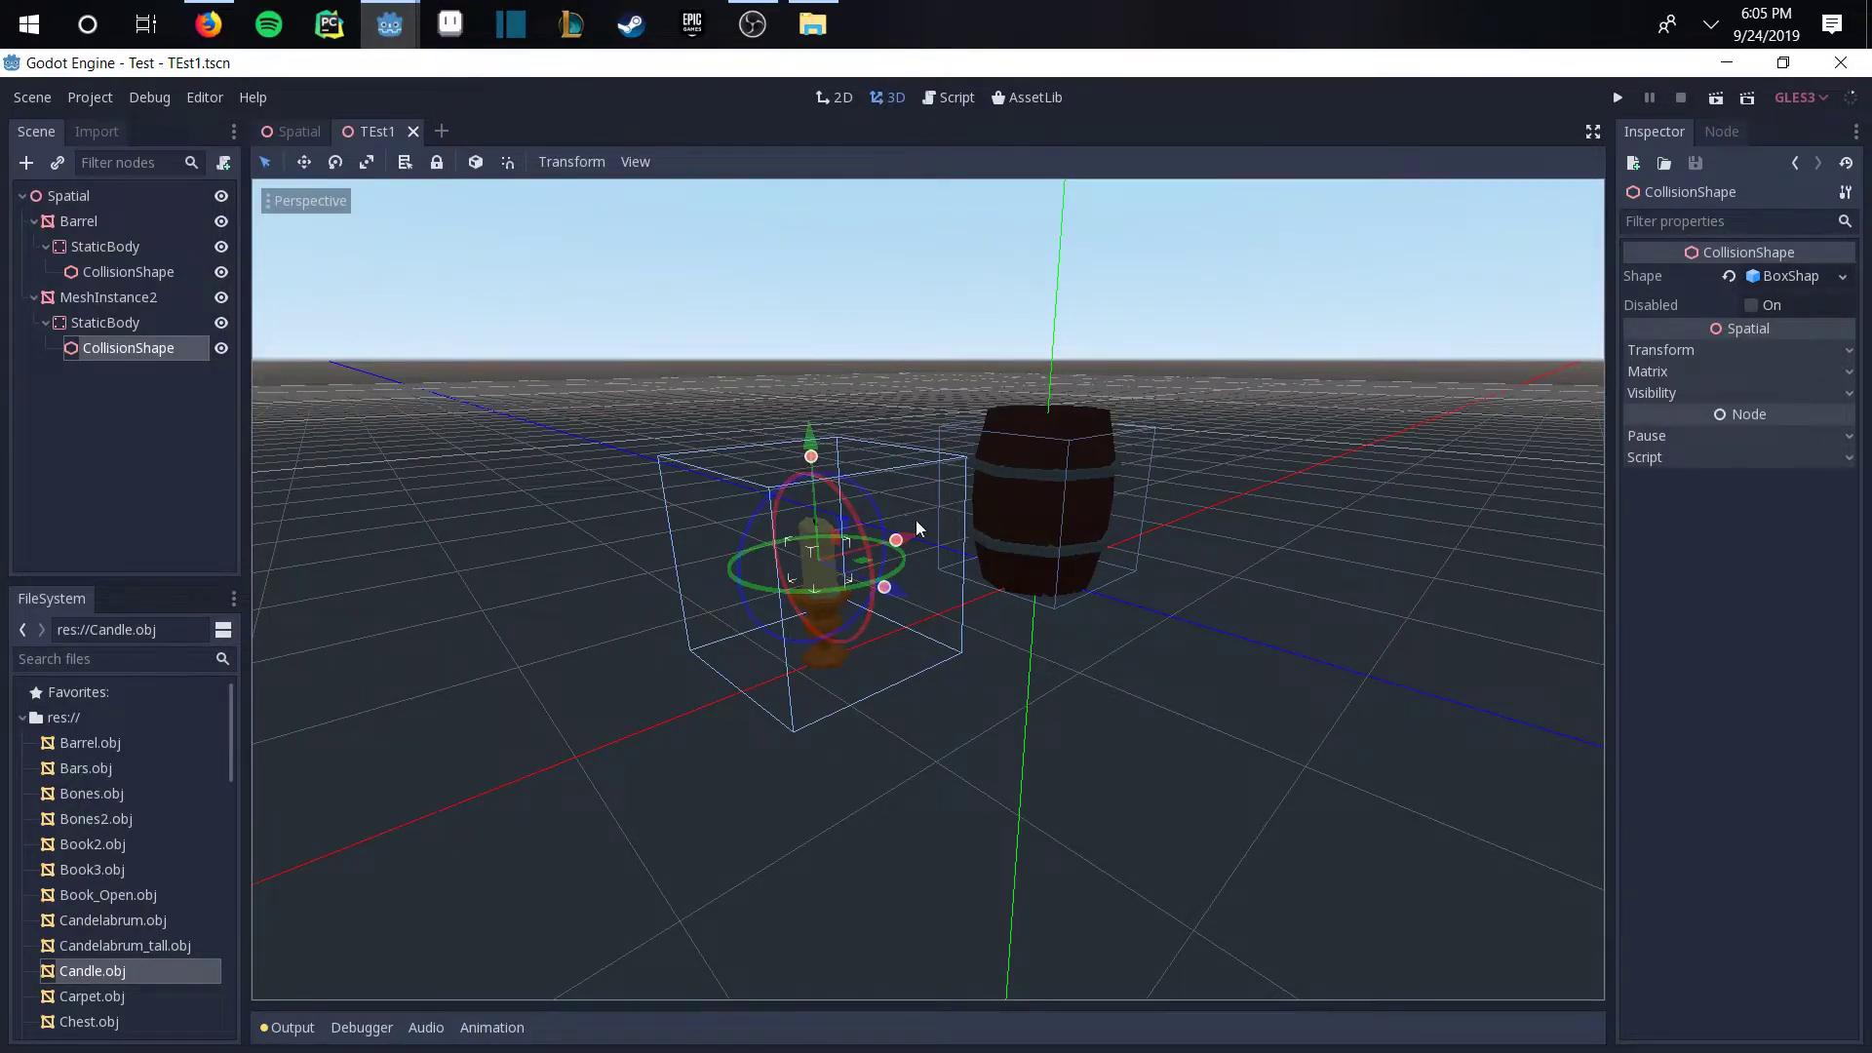
right_click_drag(916, 519, 915, 527)
key("w")
key("s")
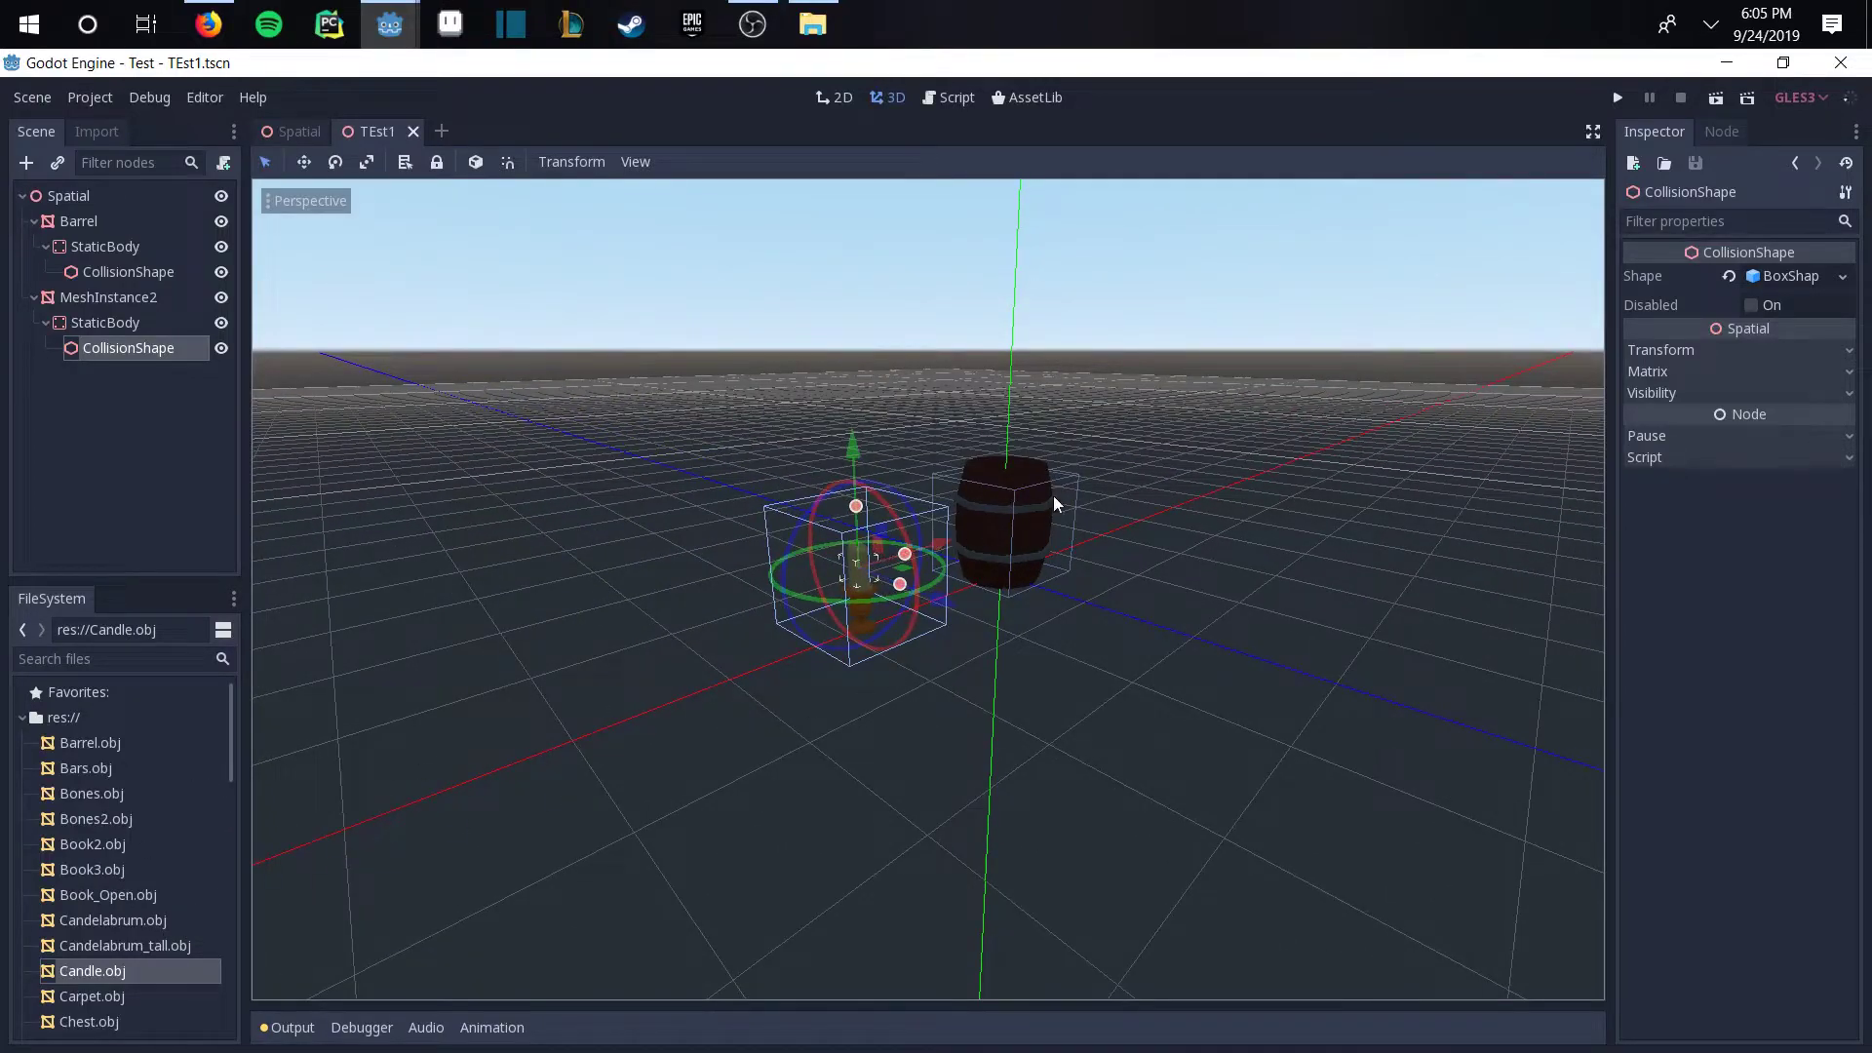
Step: Create a new 3D scene with a Spatial root and add a GridMap node under it
left_click(441, 132)
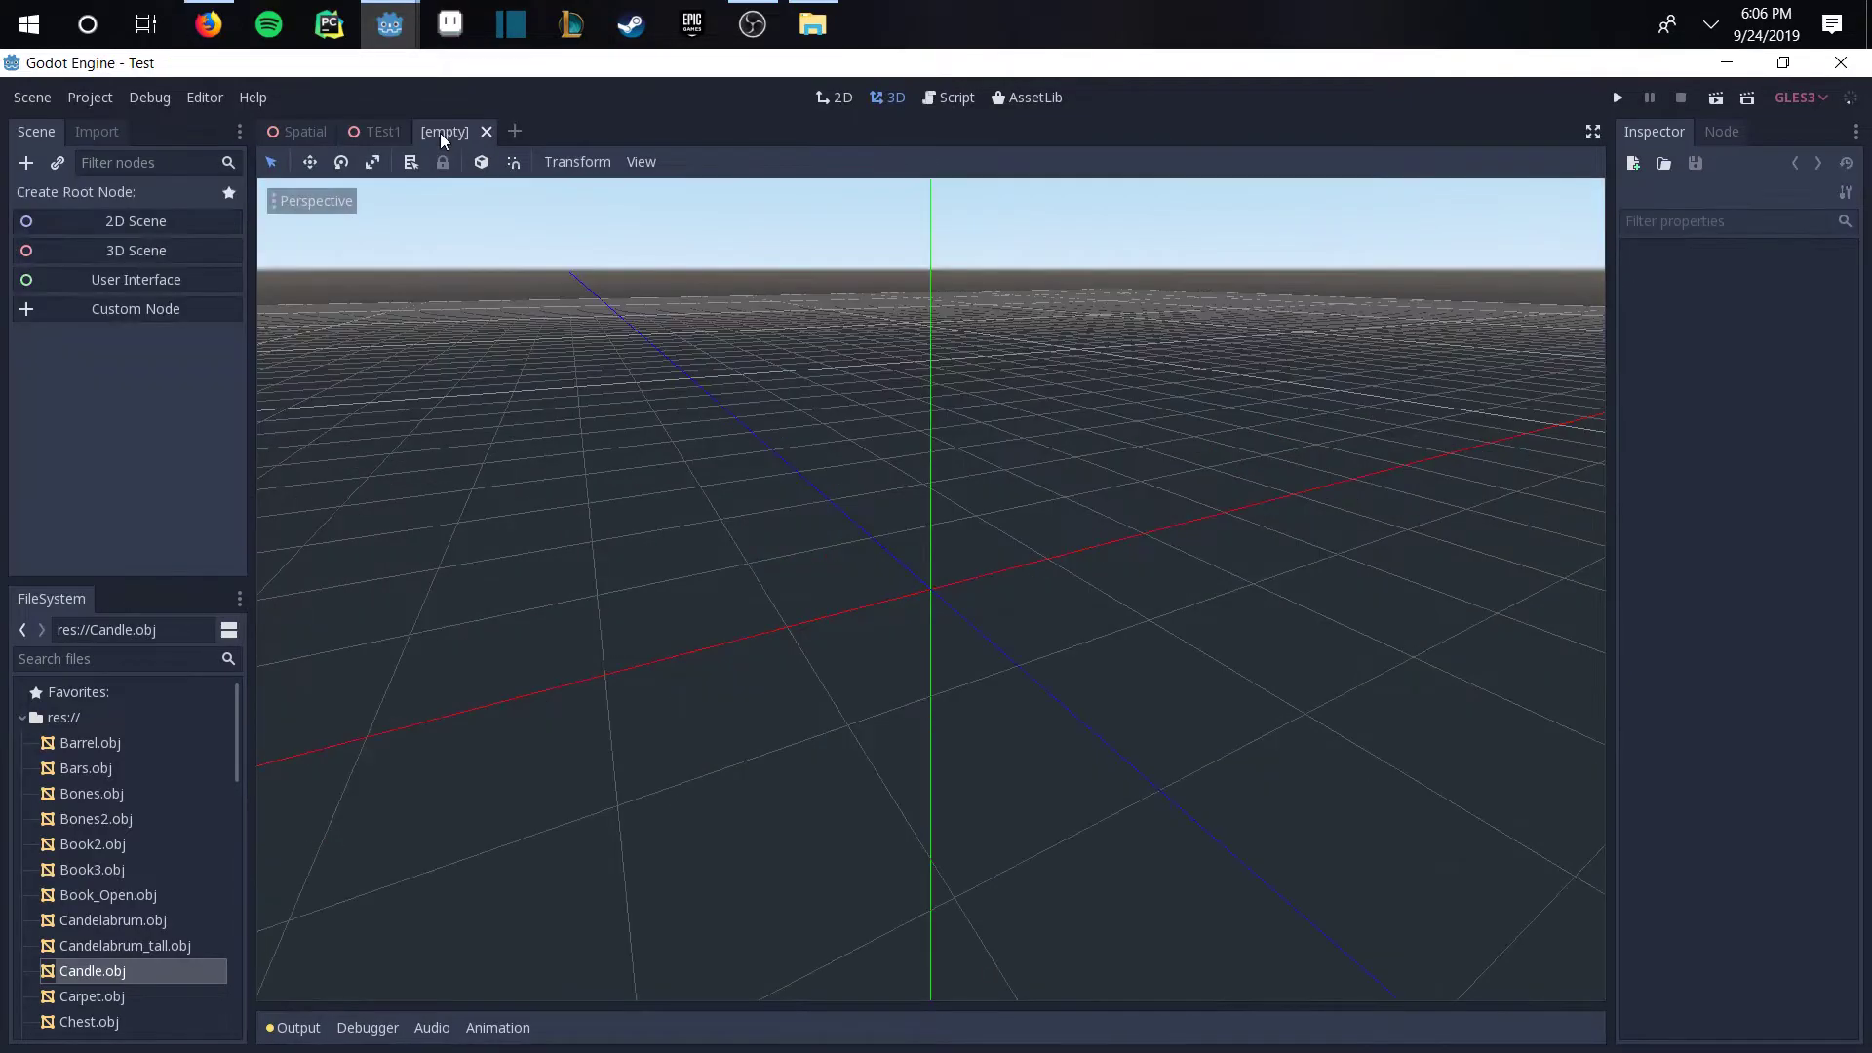
left_click(156, 247)
left_click(26, 161)
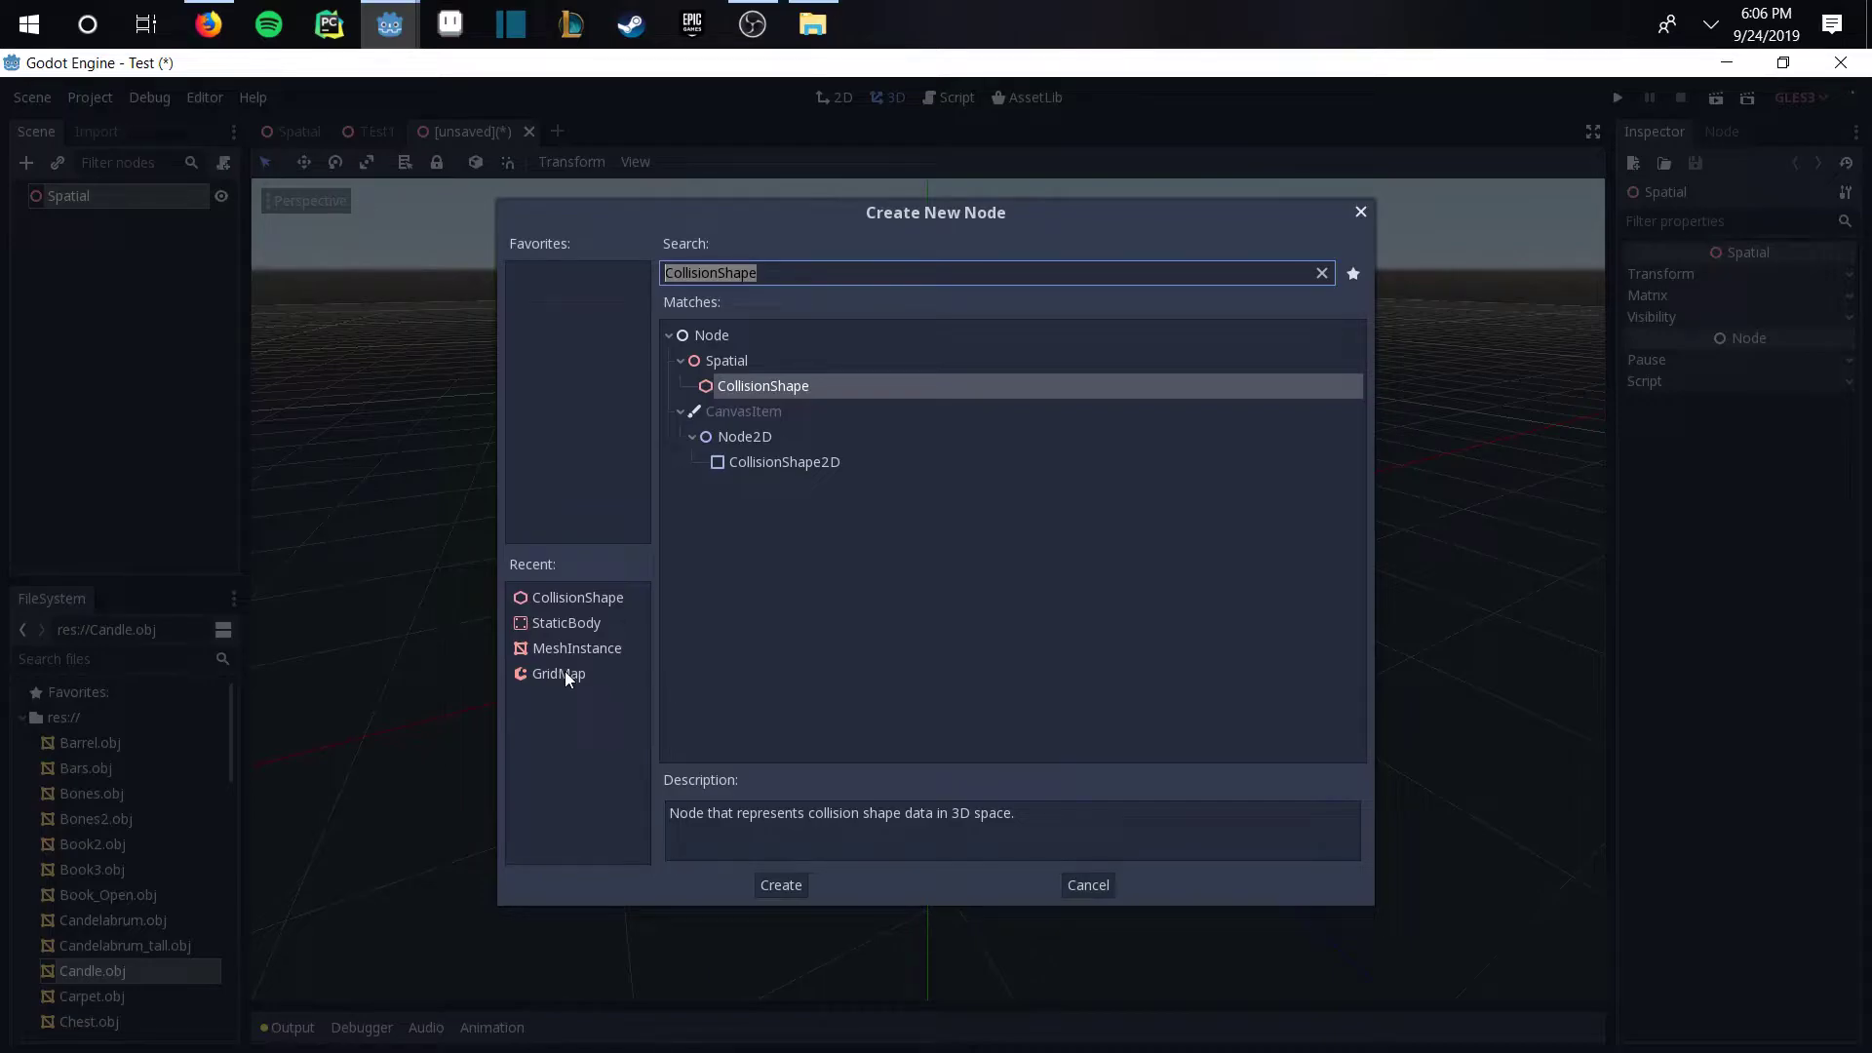
left_click(571, 676)
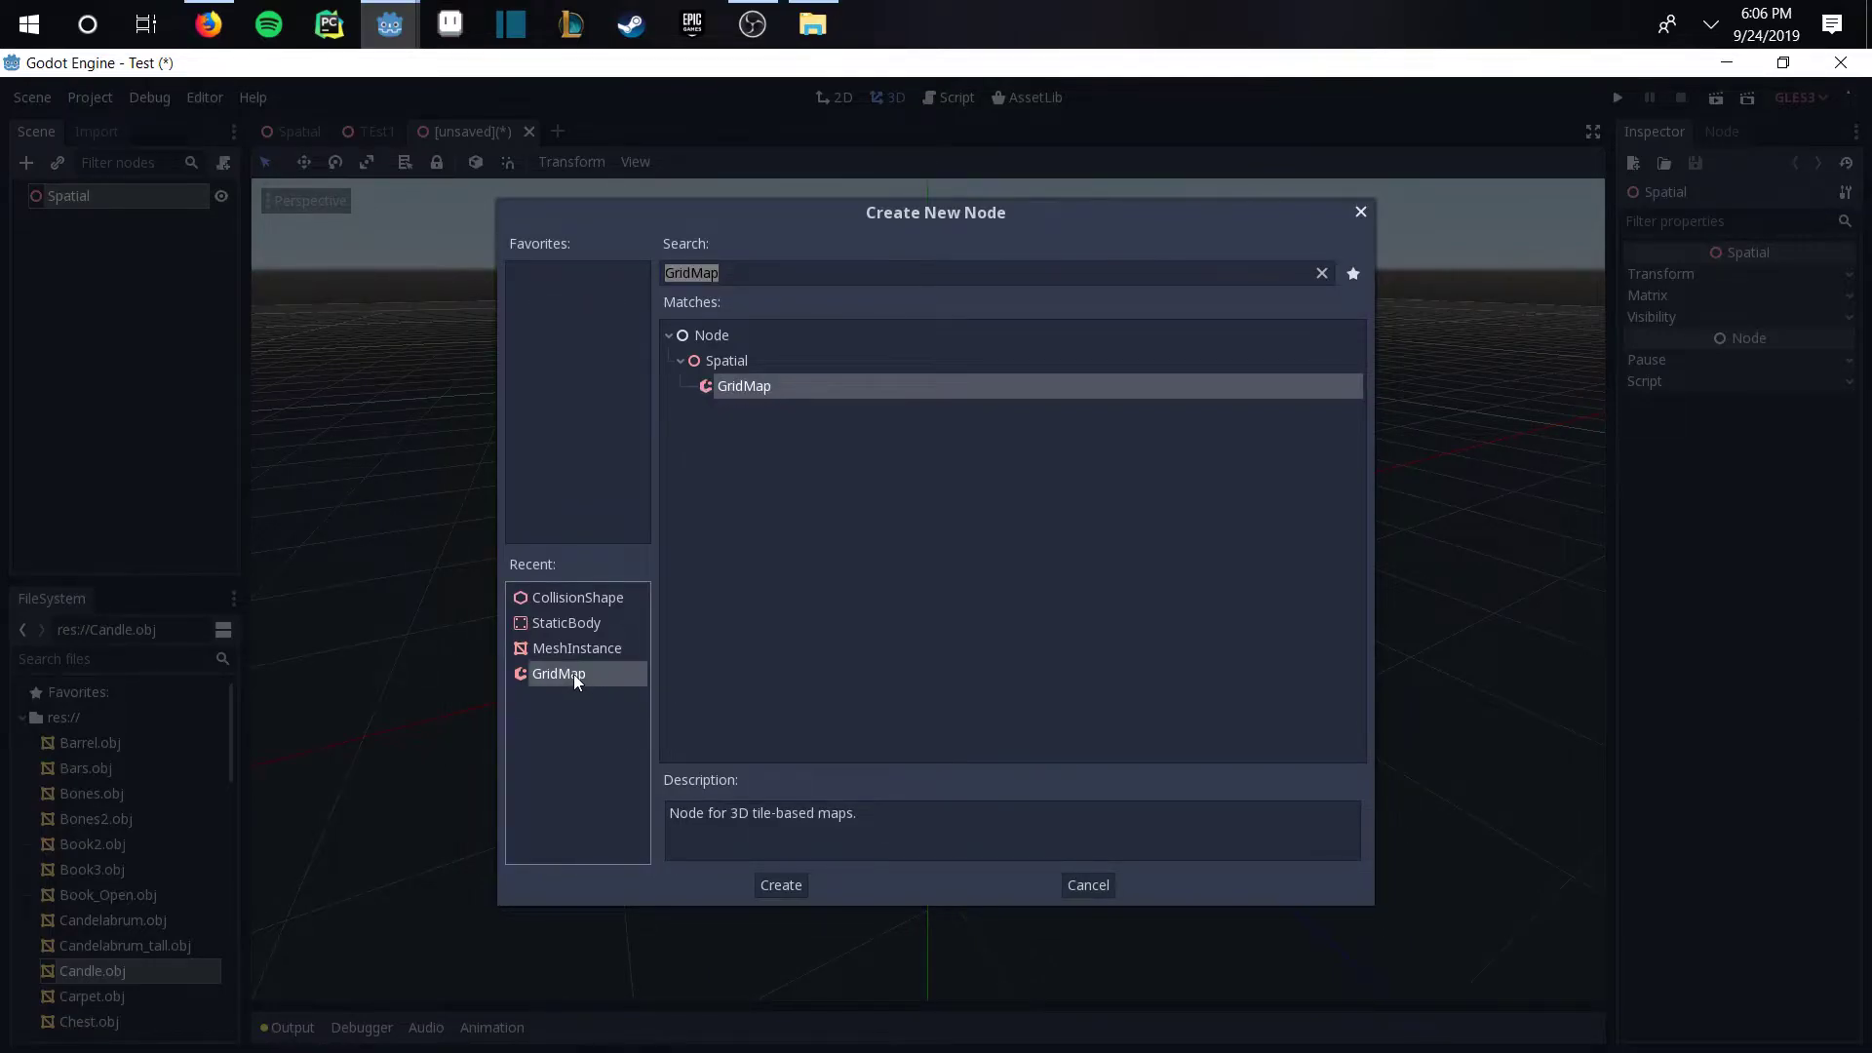
double_click(573, 674)
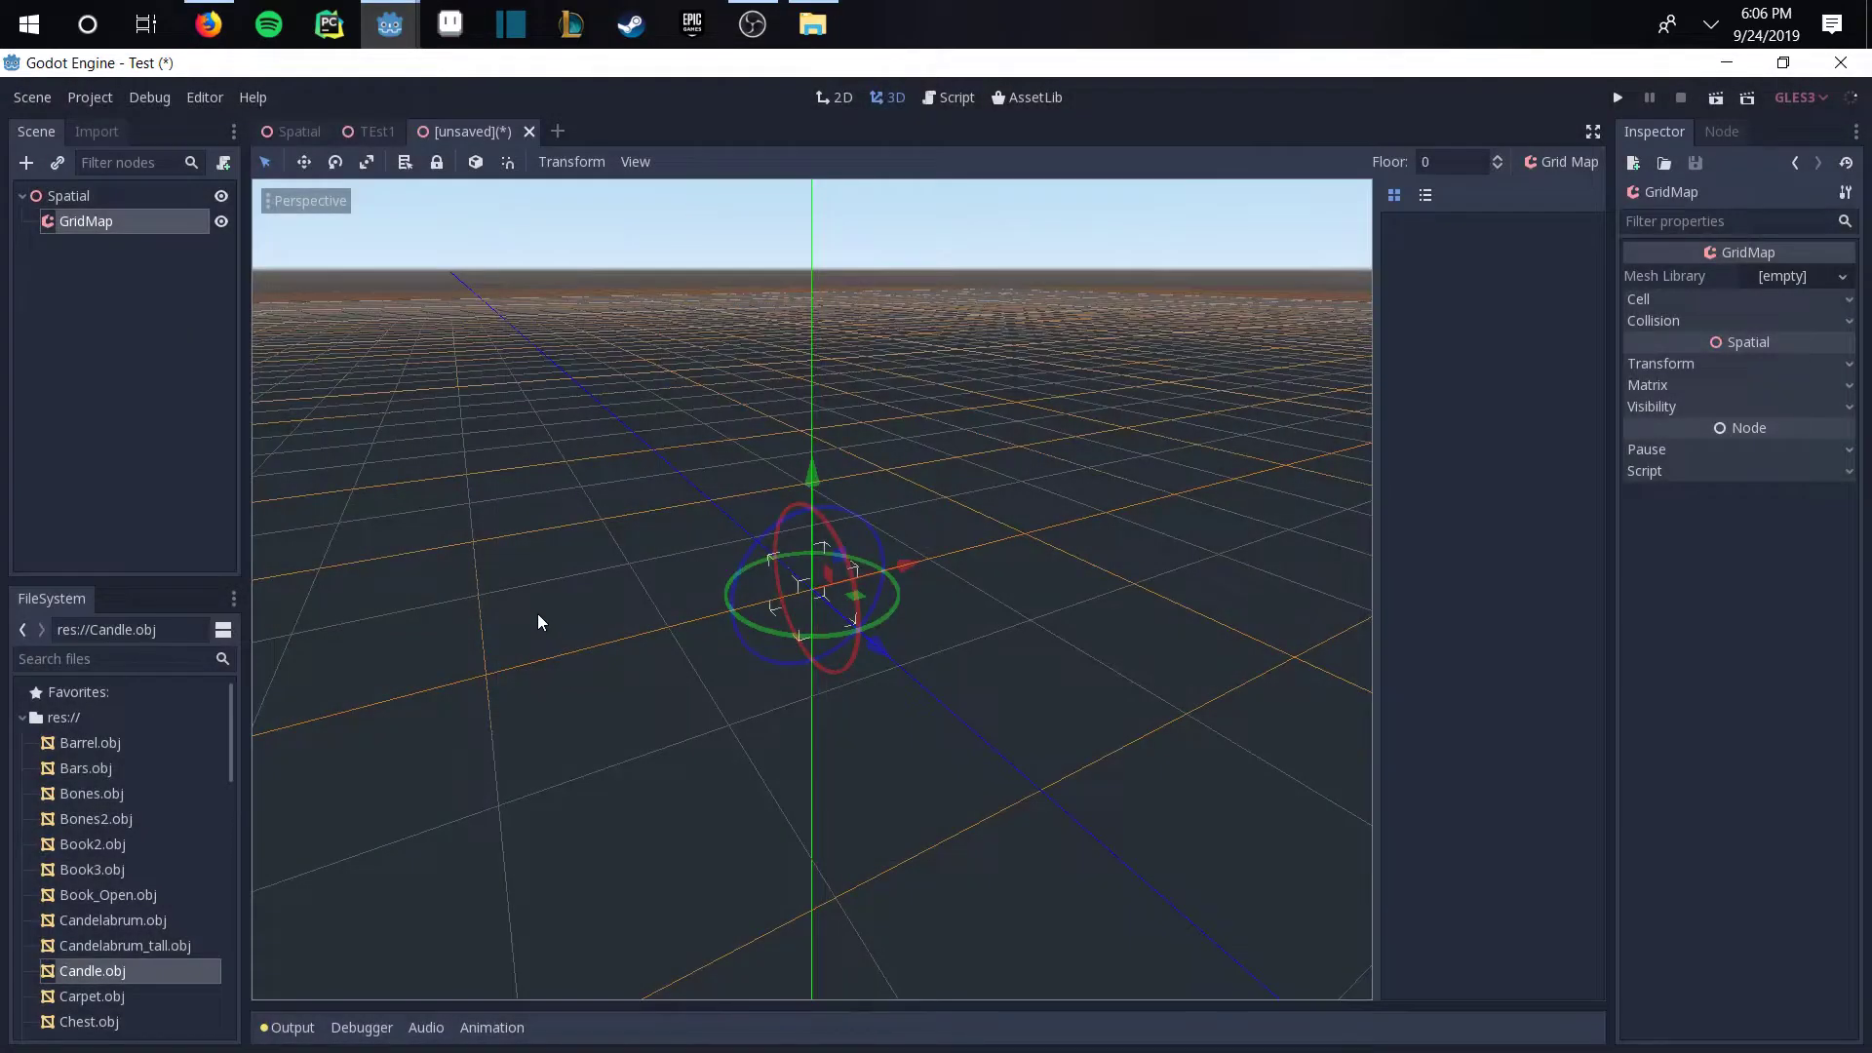
Step: Load WorldStuff.meshlib as the GridMap's mesh library and keep its tiles shown as thumbnails
left_click(1777, 280)
left_click(1752, 358)
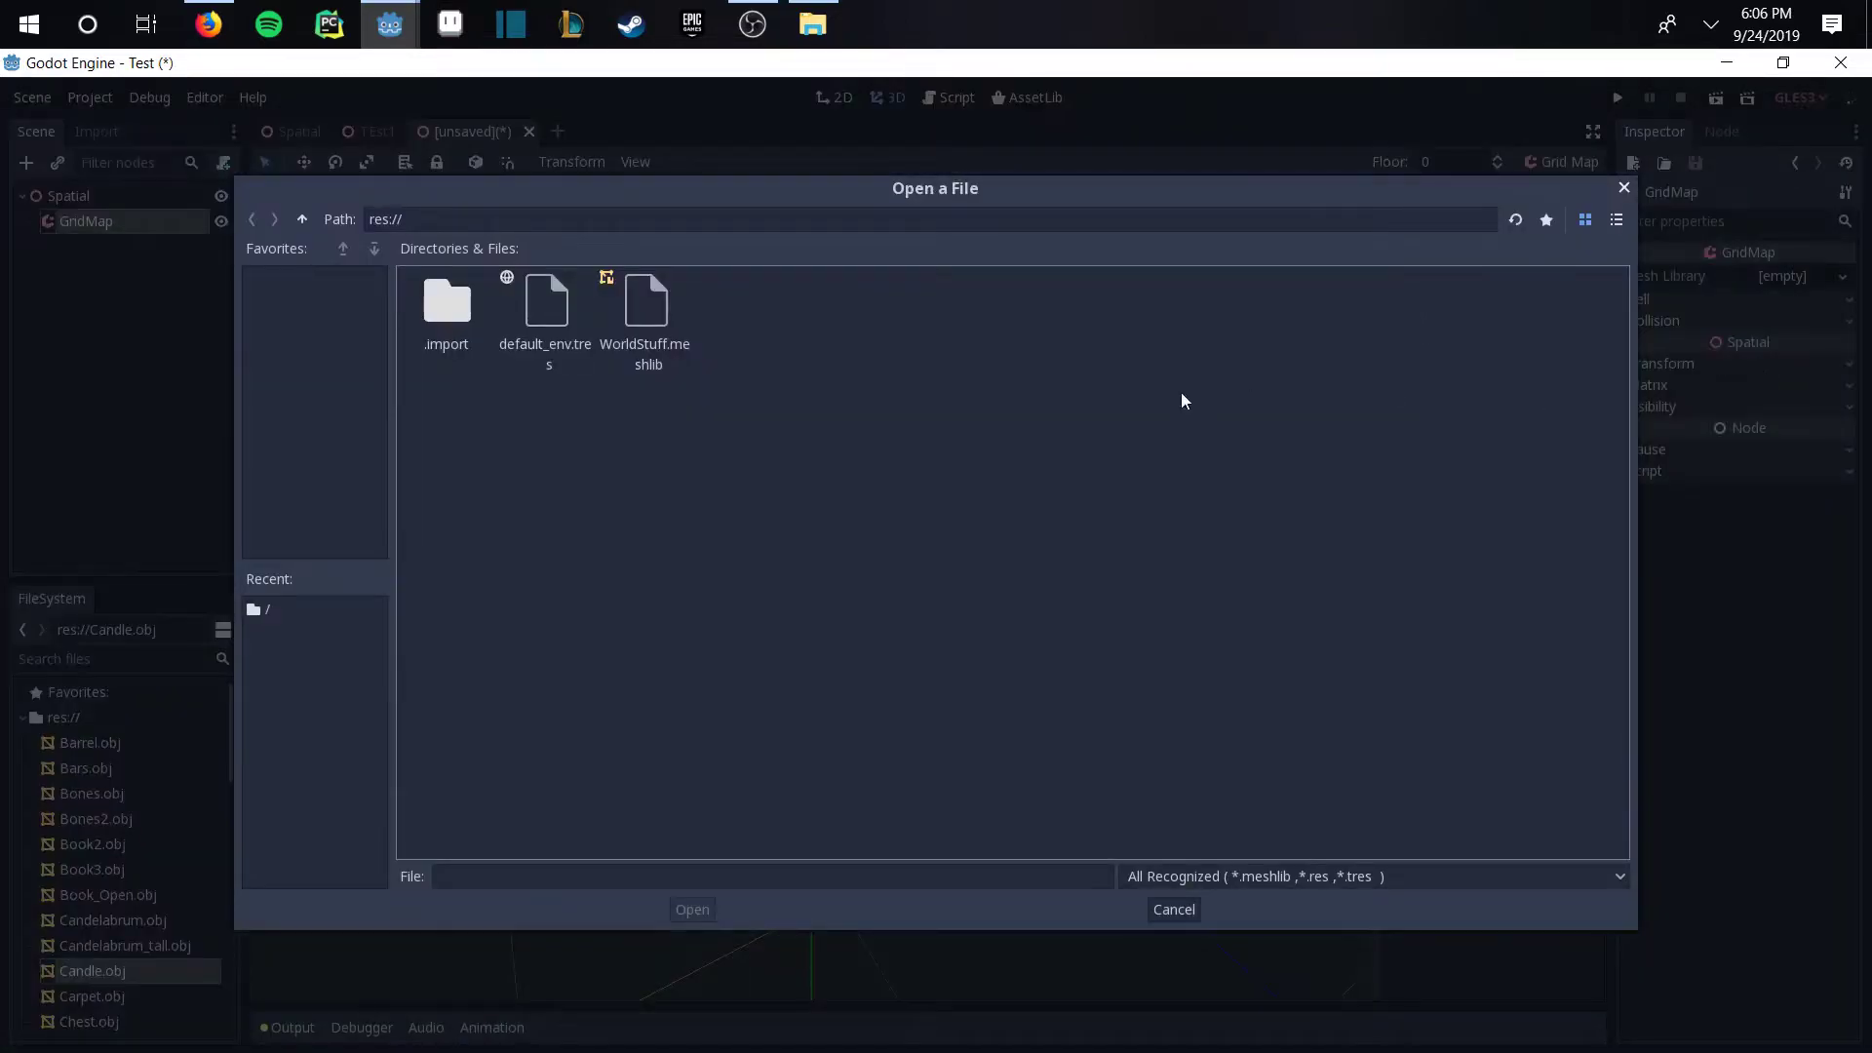
double_click(633, 314)
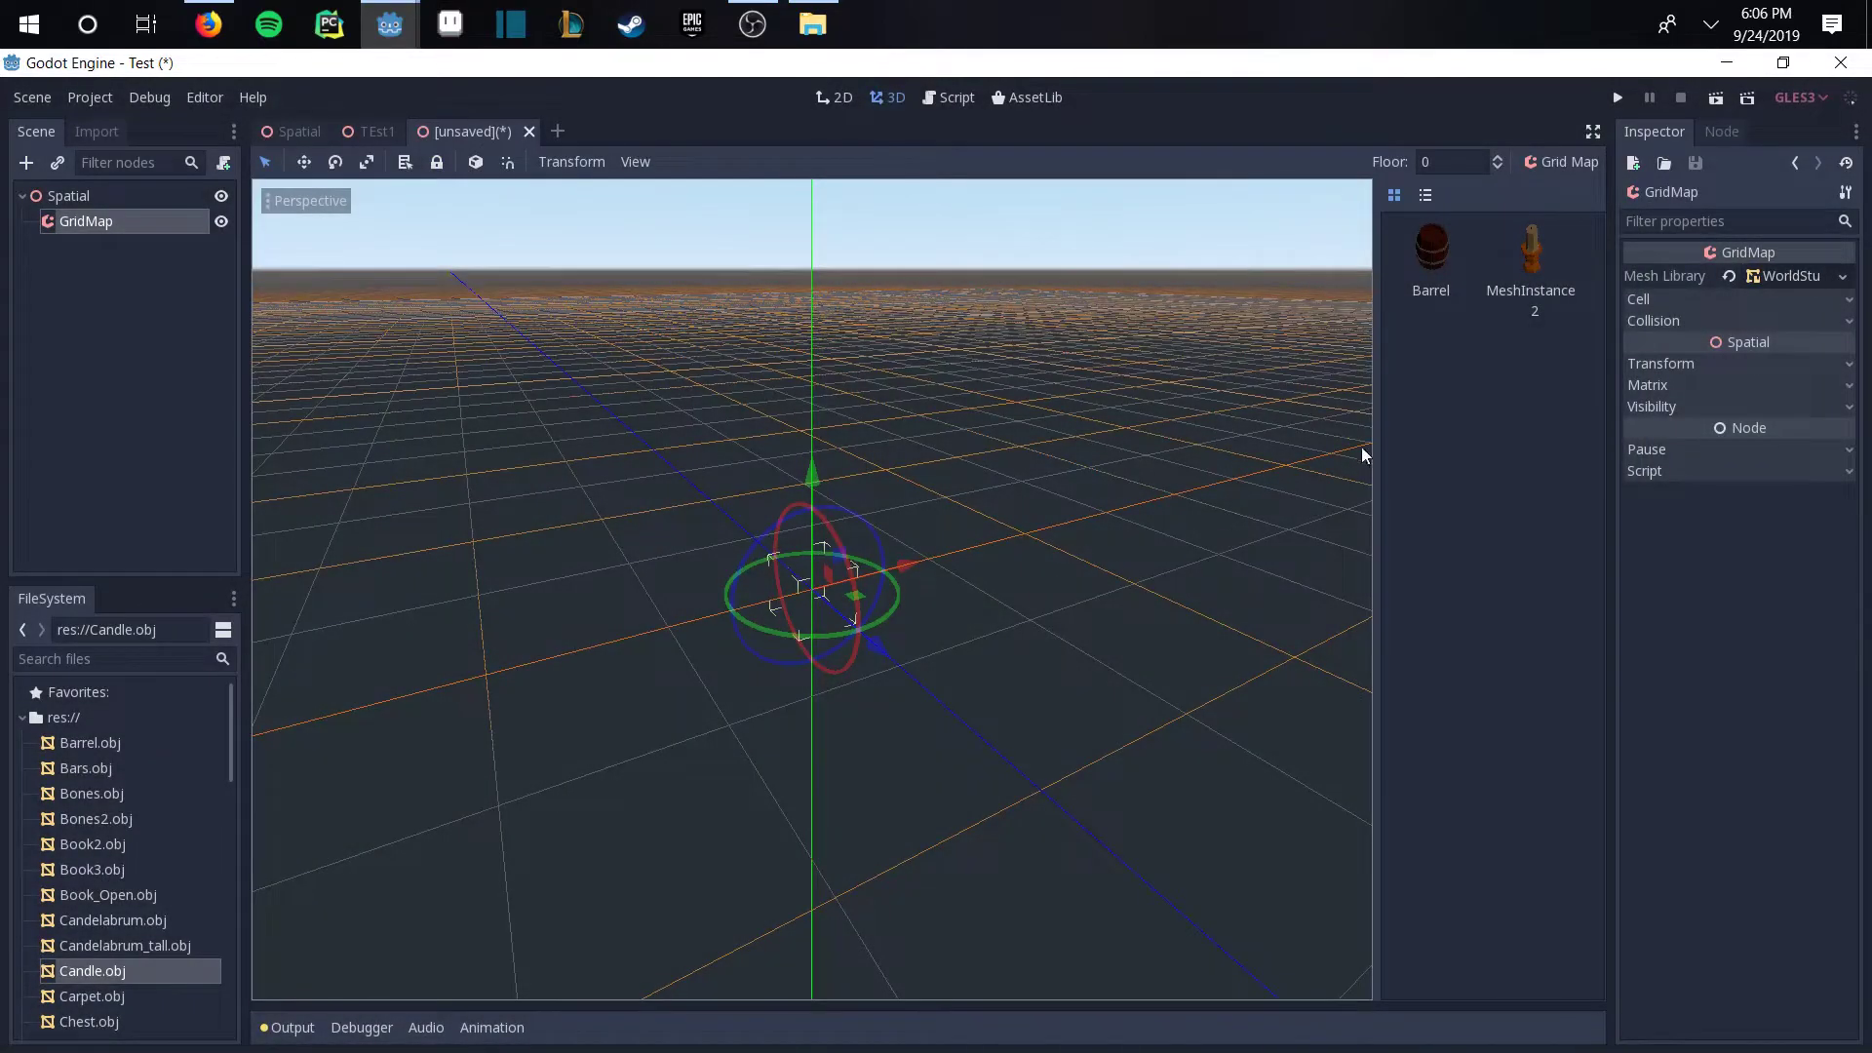
left_click(1426, 195)
left_click(1394, 195)
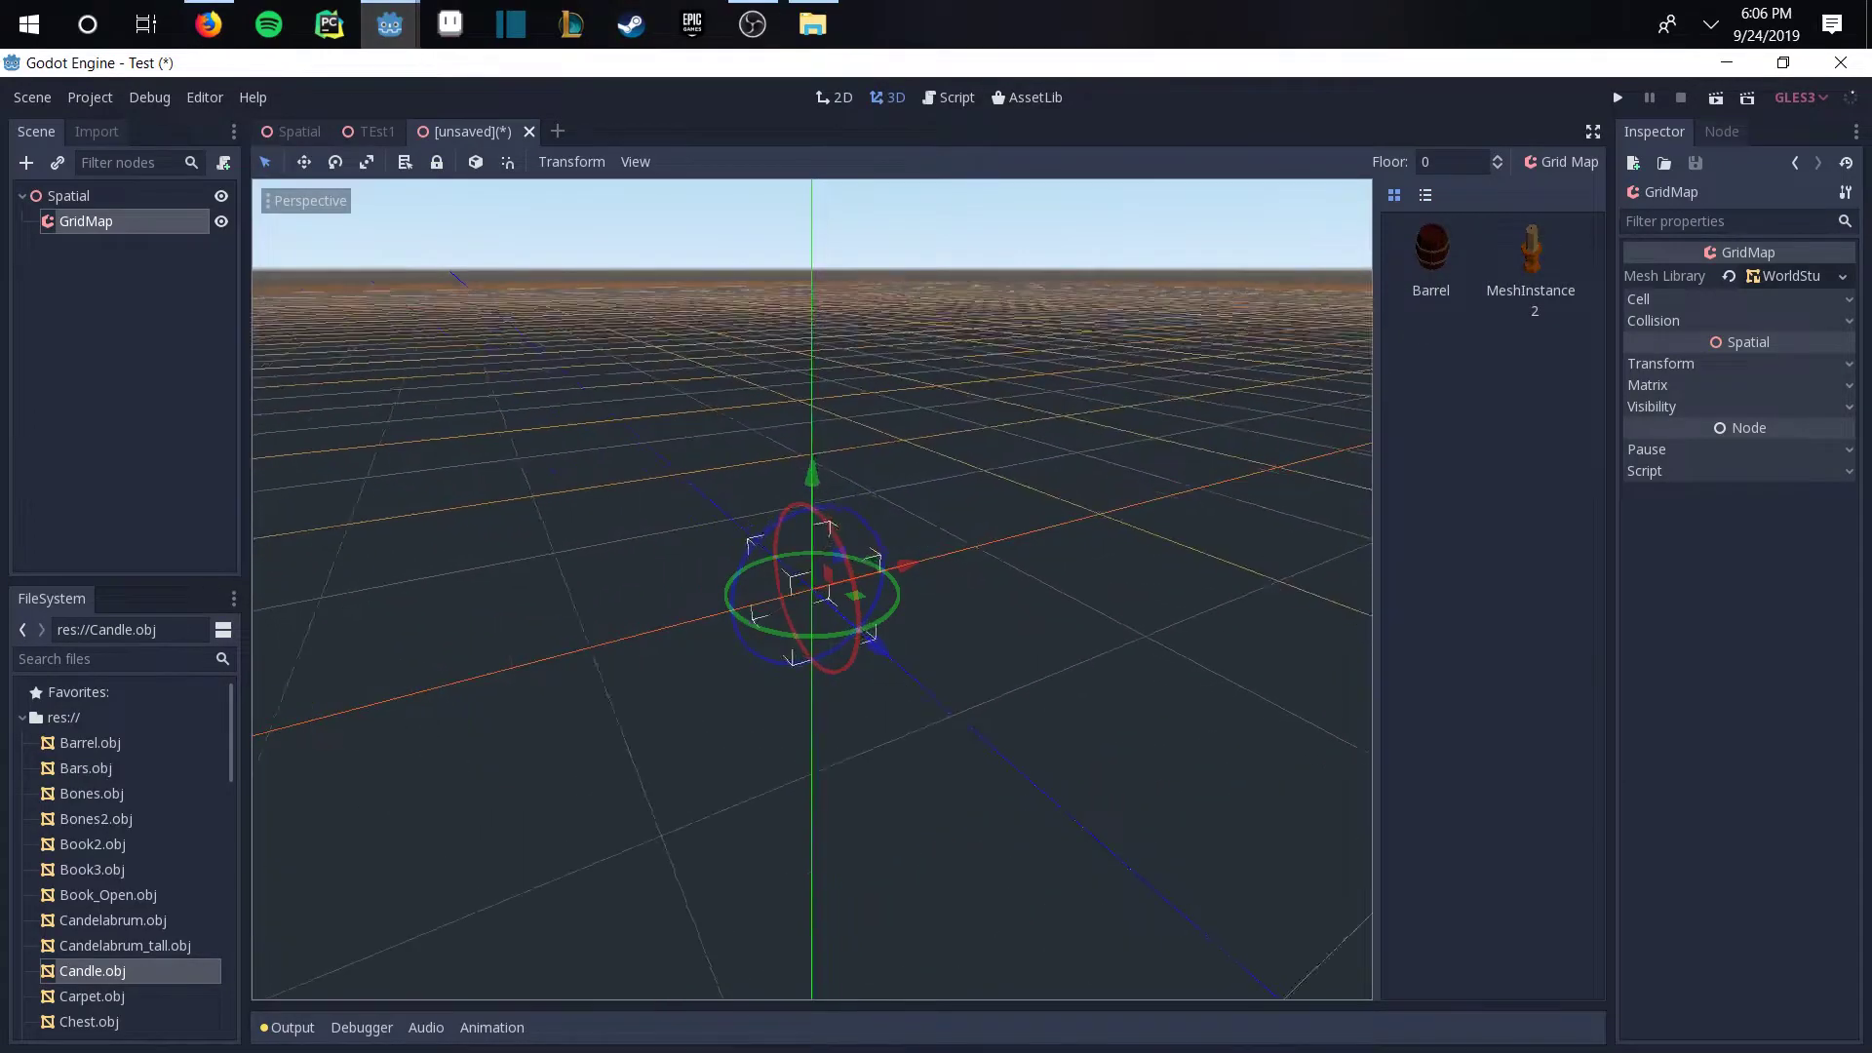
Step: Choose the Barrel tile from the mesh library for painting on the GridMap
left_click(1414, 259)
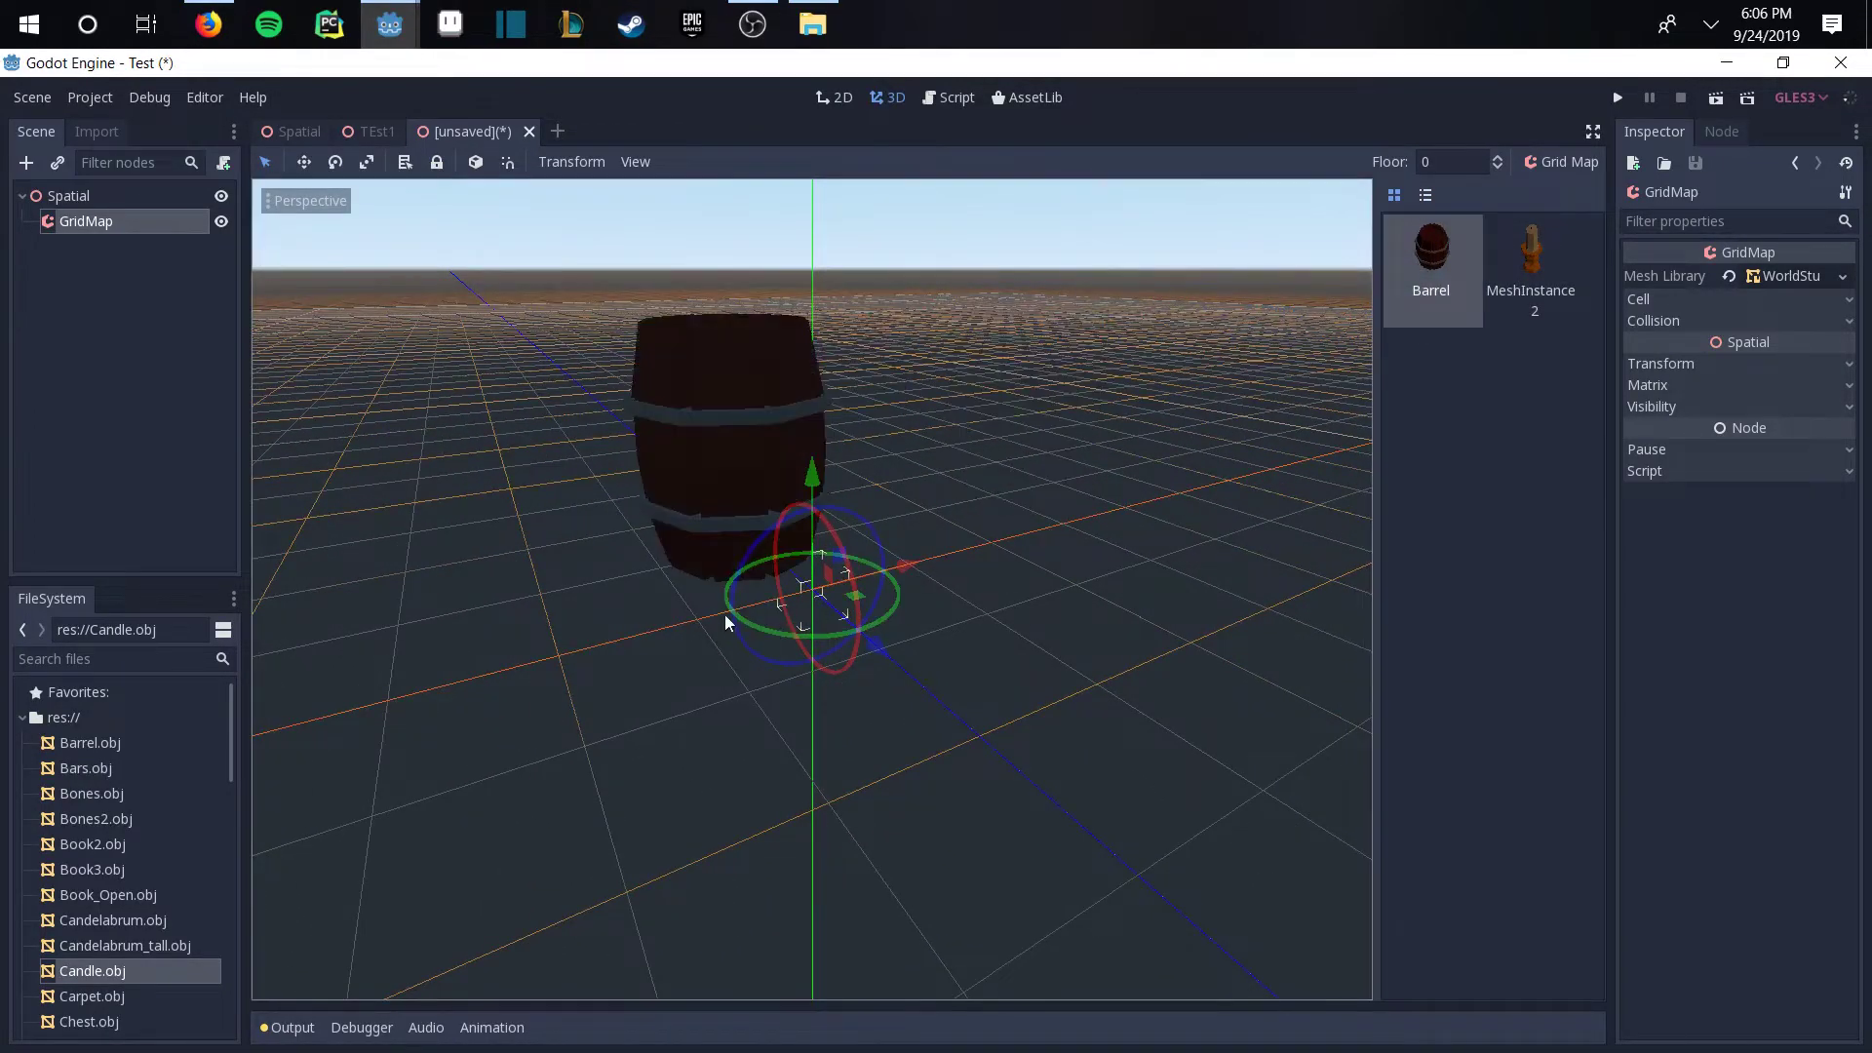
key("s")
right_click_drag(821, 603, 928, 533)
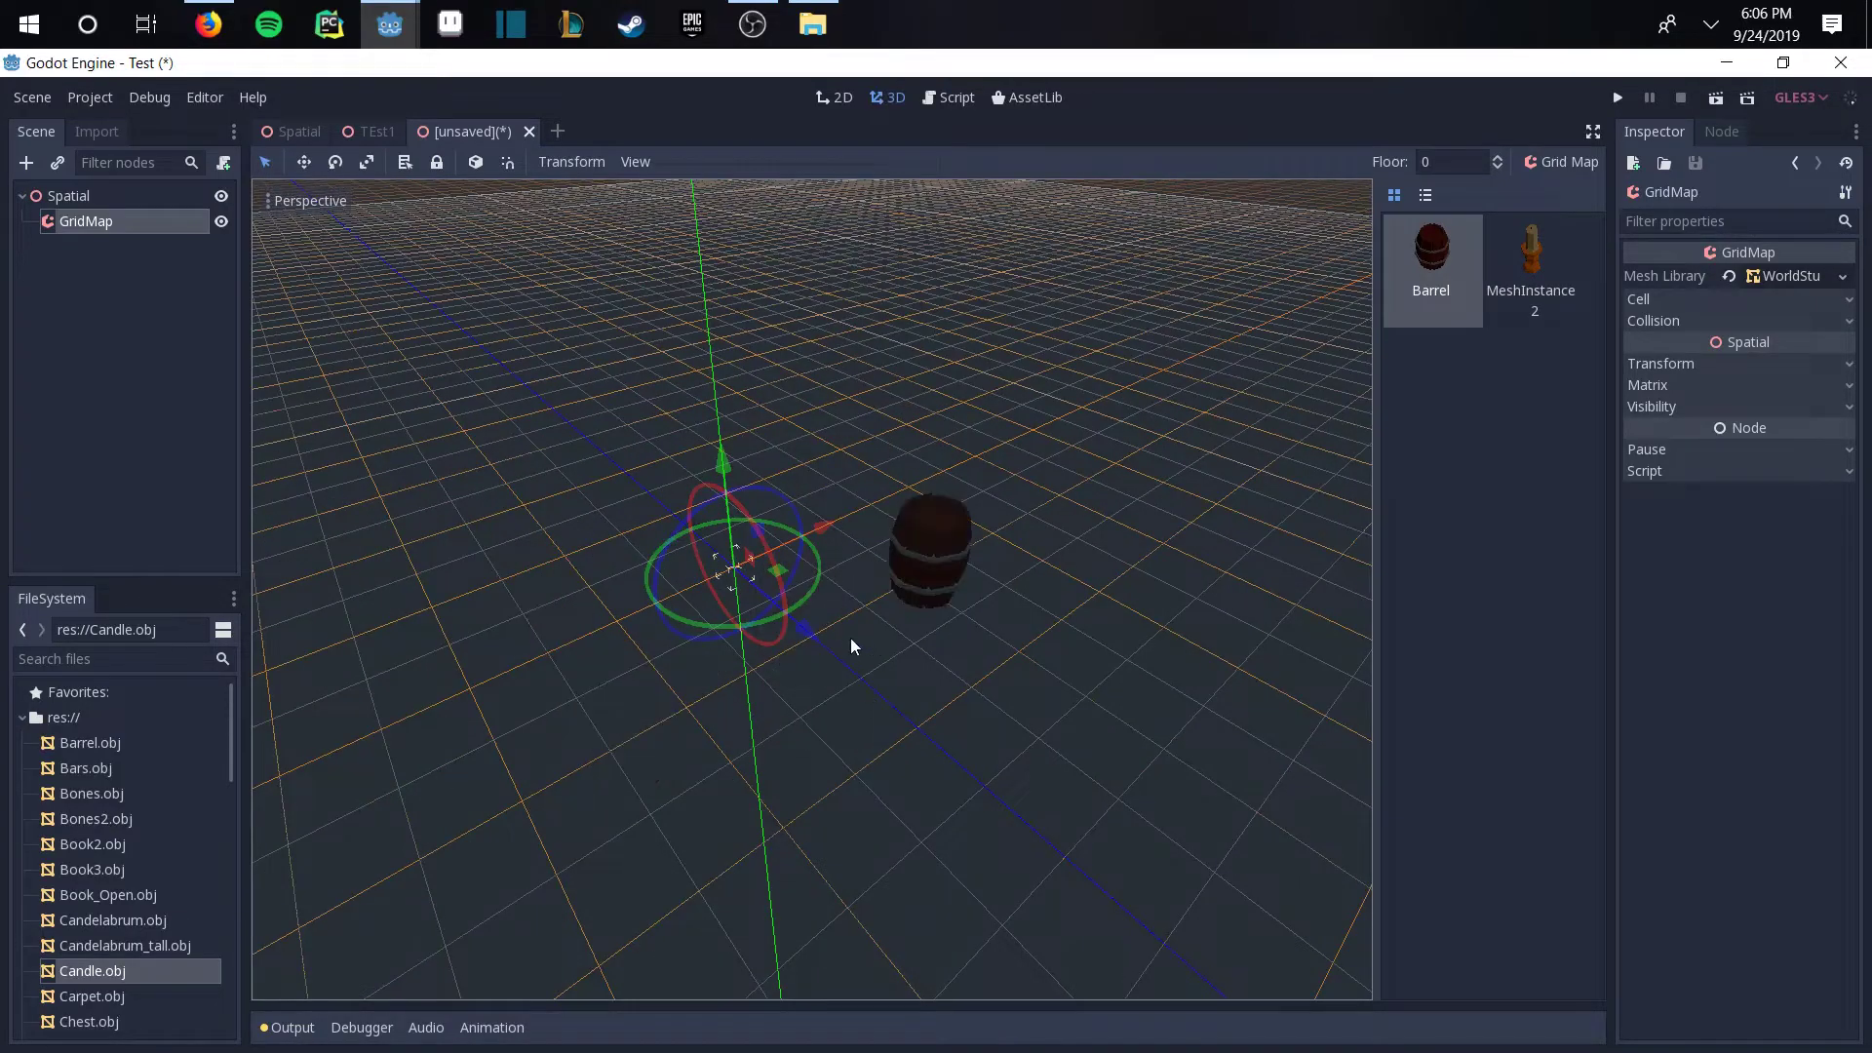
Step: Set the GridMap's cell size to 1 on the X, Y and Z axes
left_click(1663, 299)
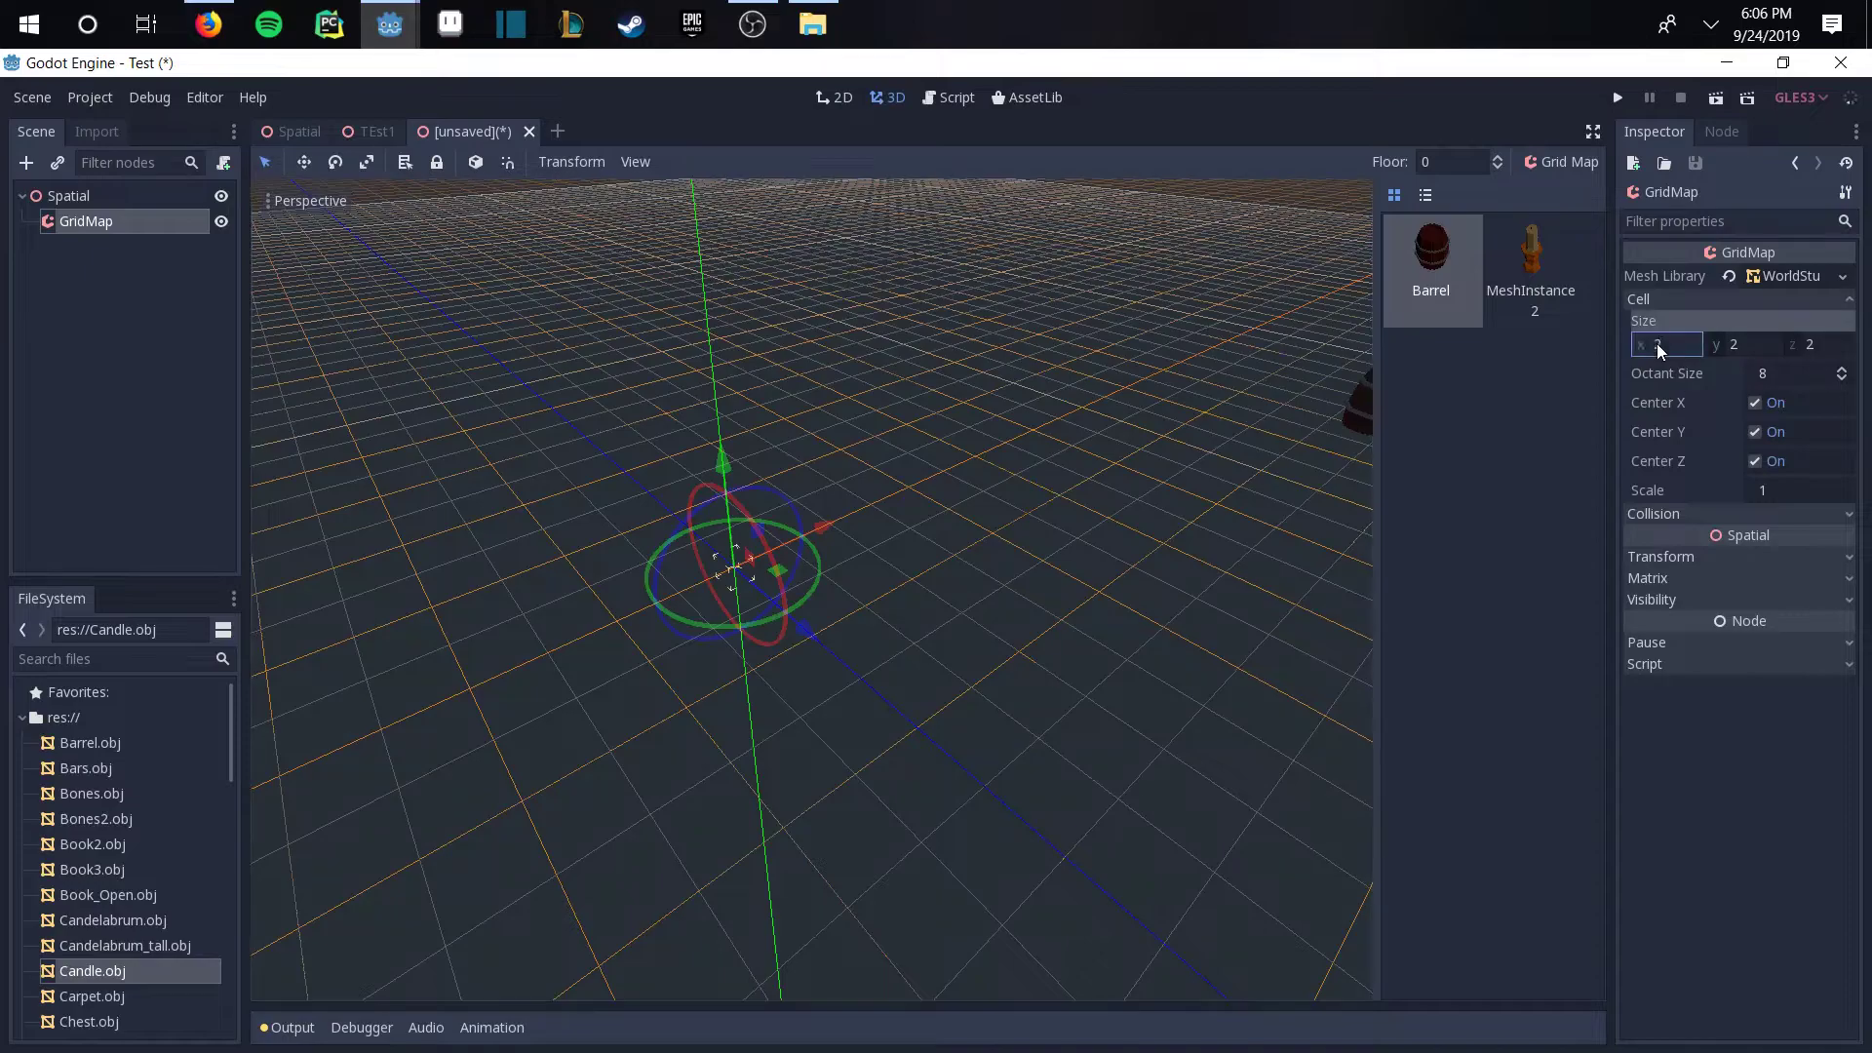
type("1")
key("Tab")
type("1")
key("Tab")
type("1")
key("Return")
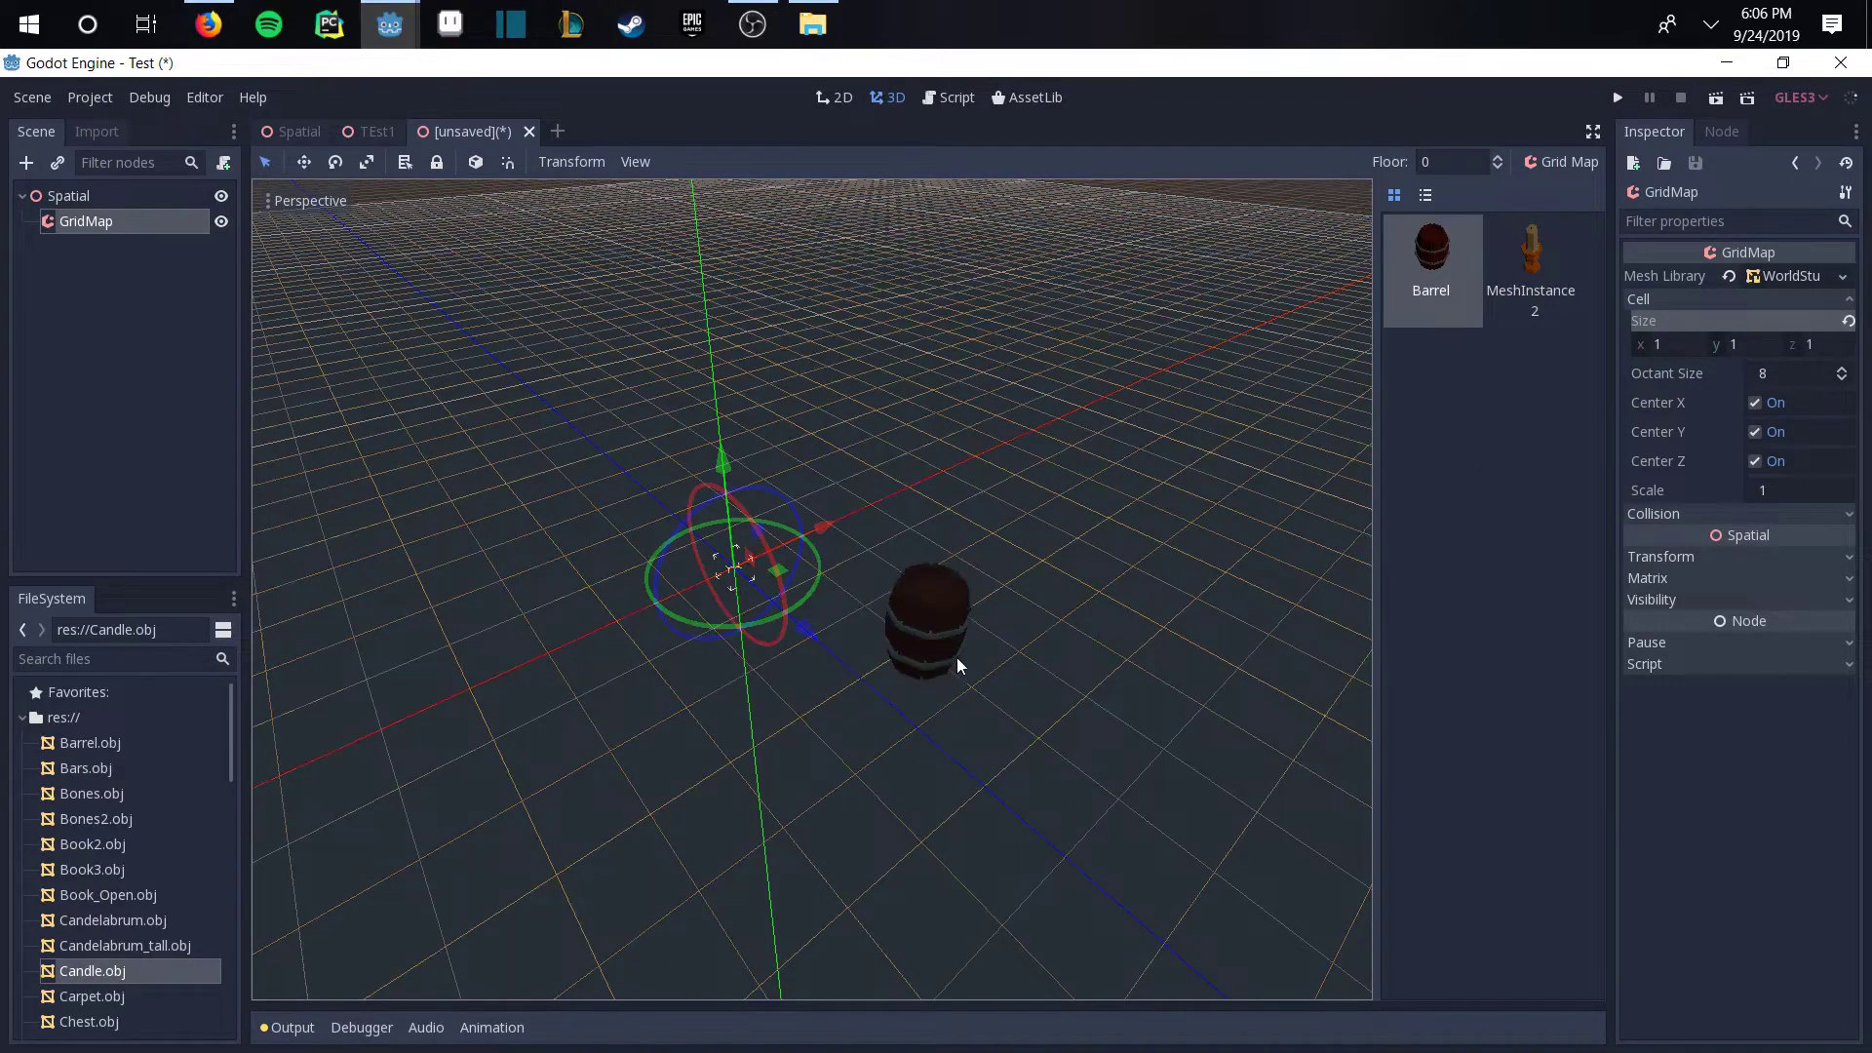
Step: Set the GridMap's cell size to 0.2 on the X, Y and Z axes
left_click(1684, 341)
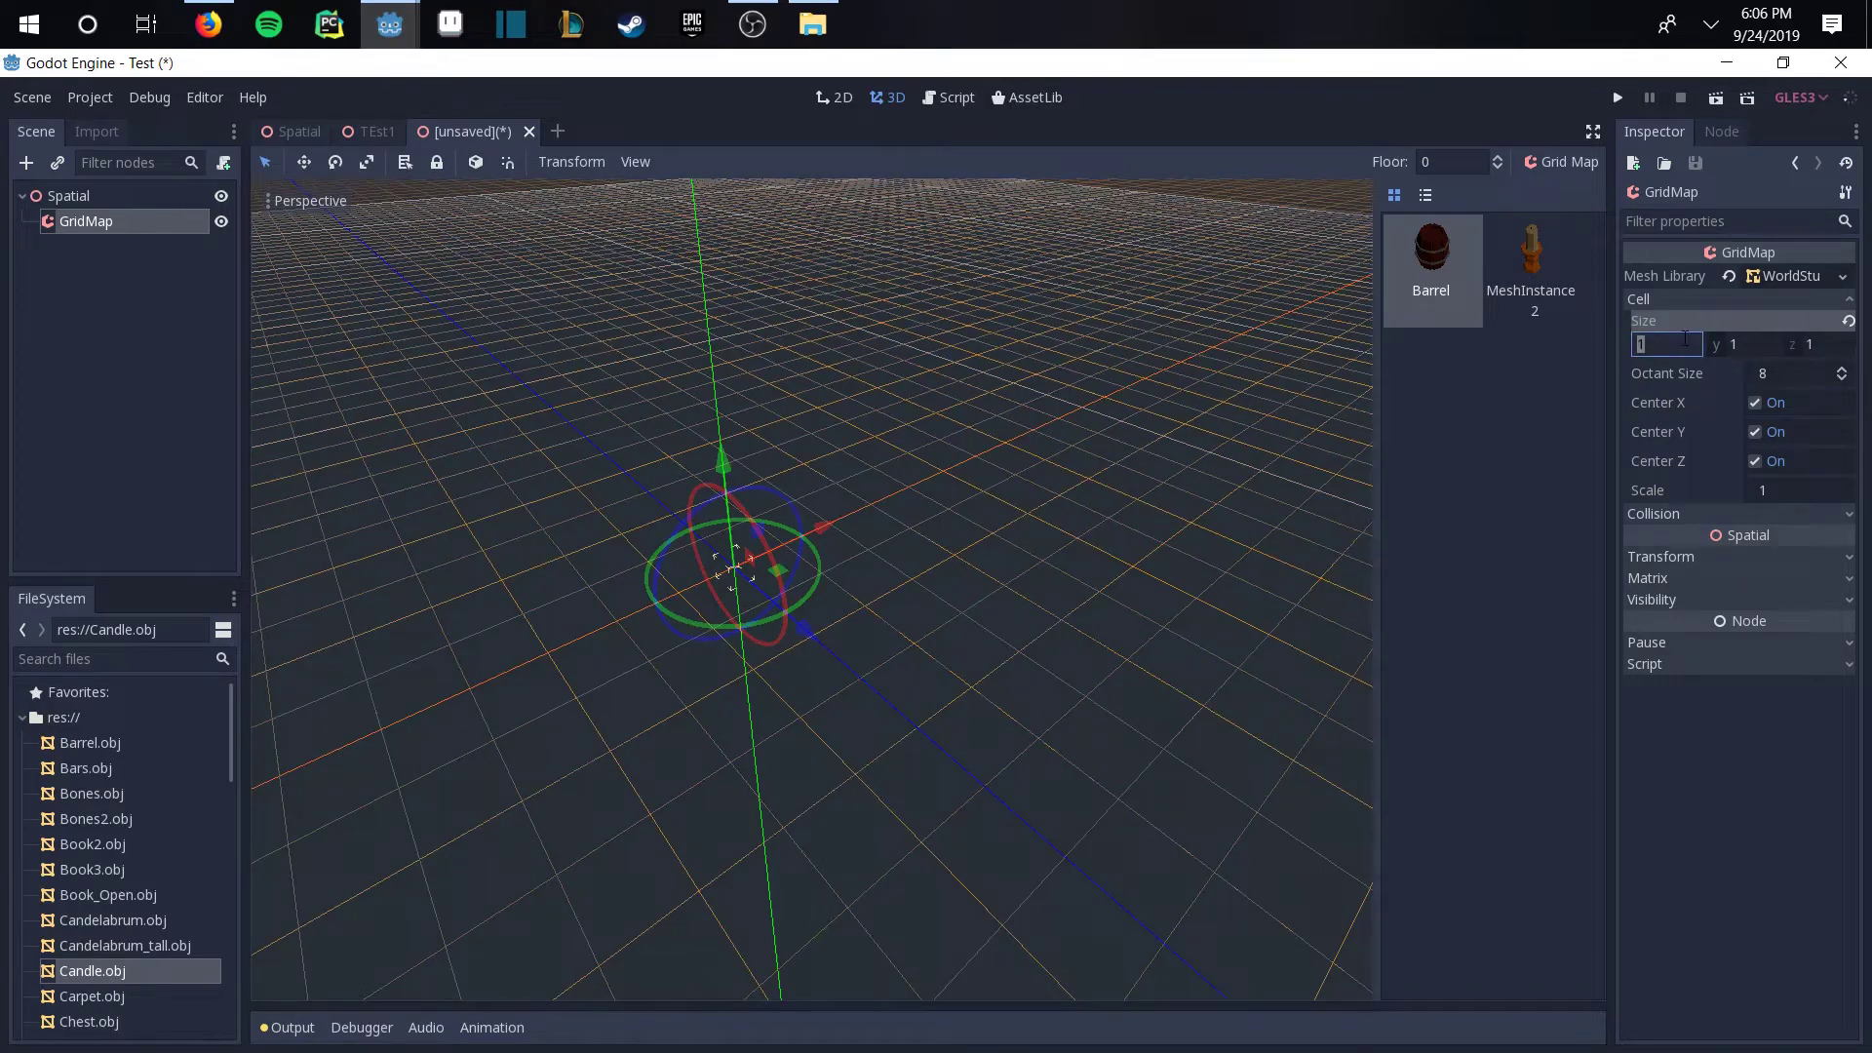
type(".2")
key("Tab")
type(".2")
key("Tab")
type(".2")
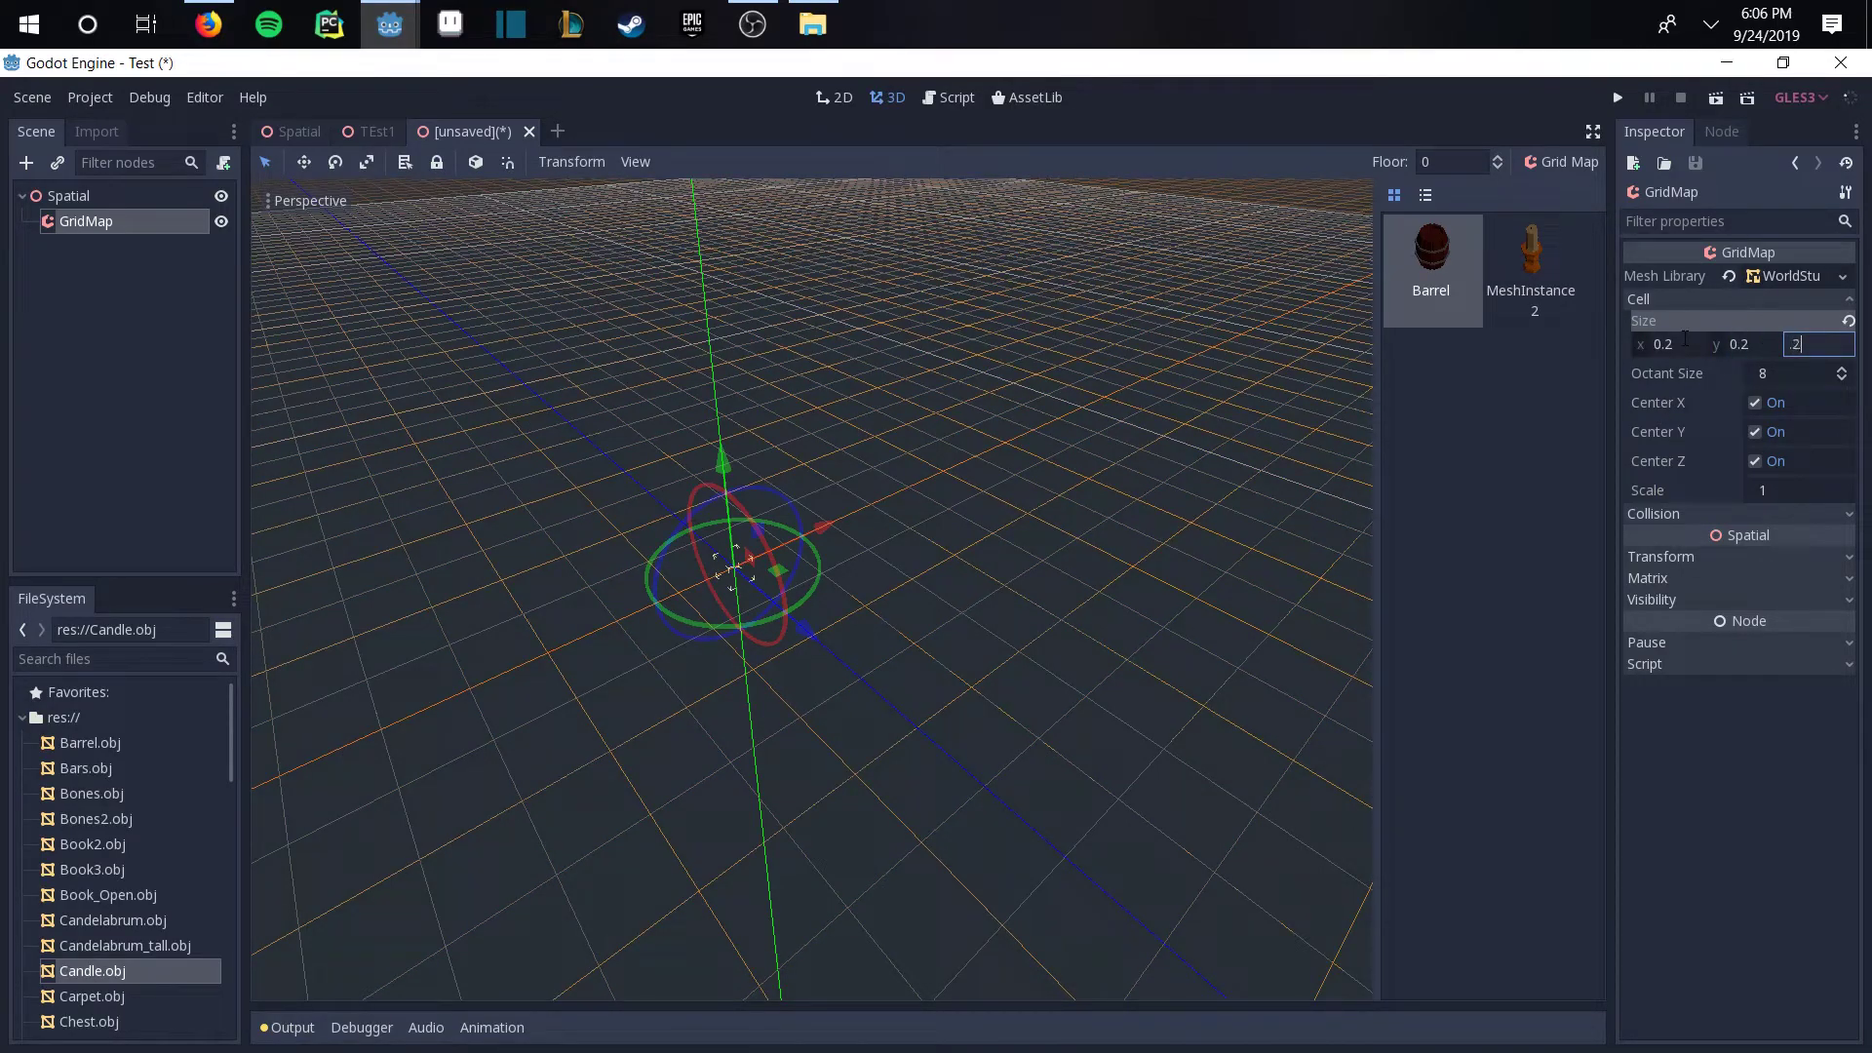
key("Return")
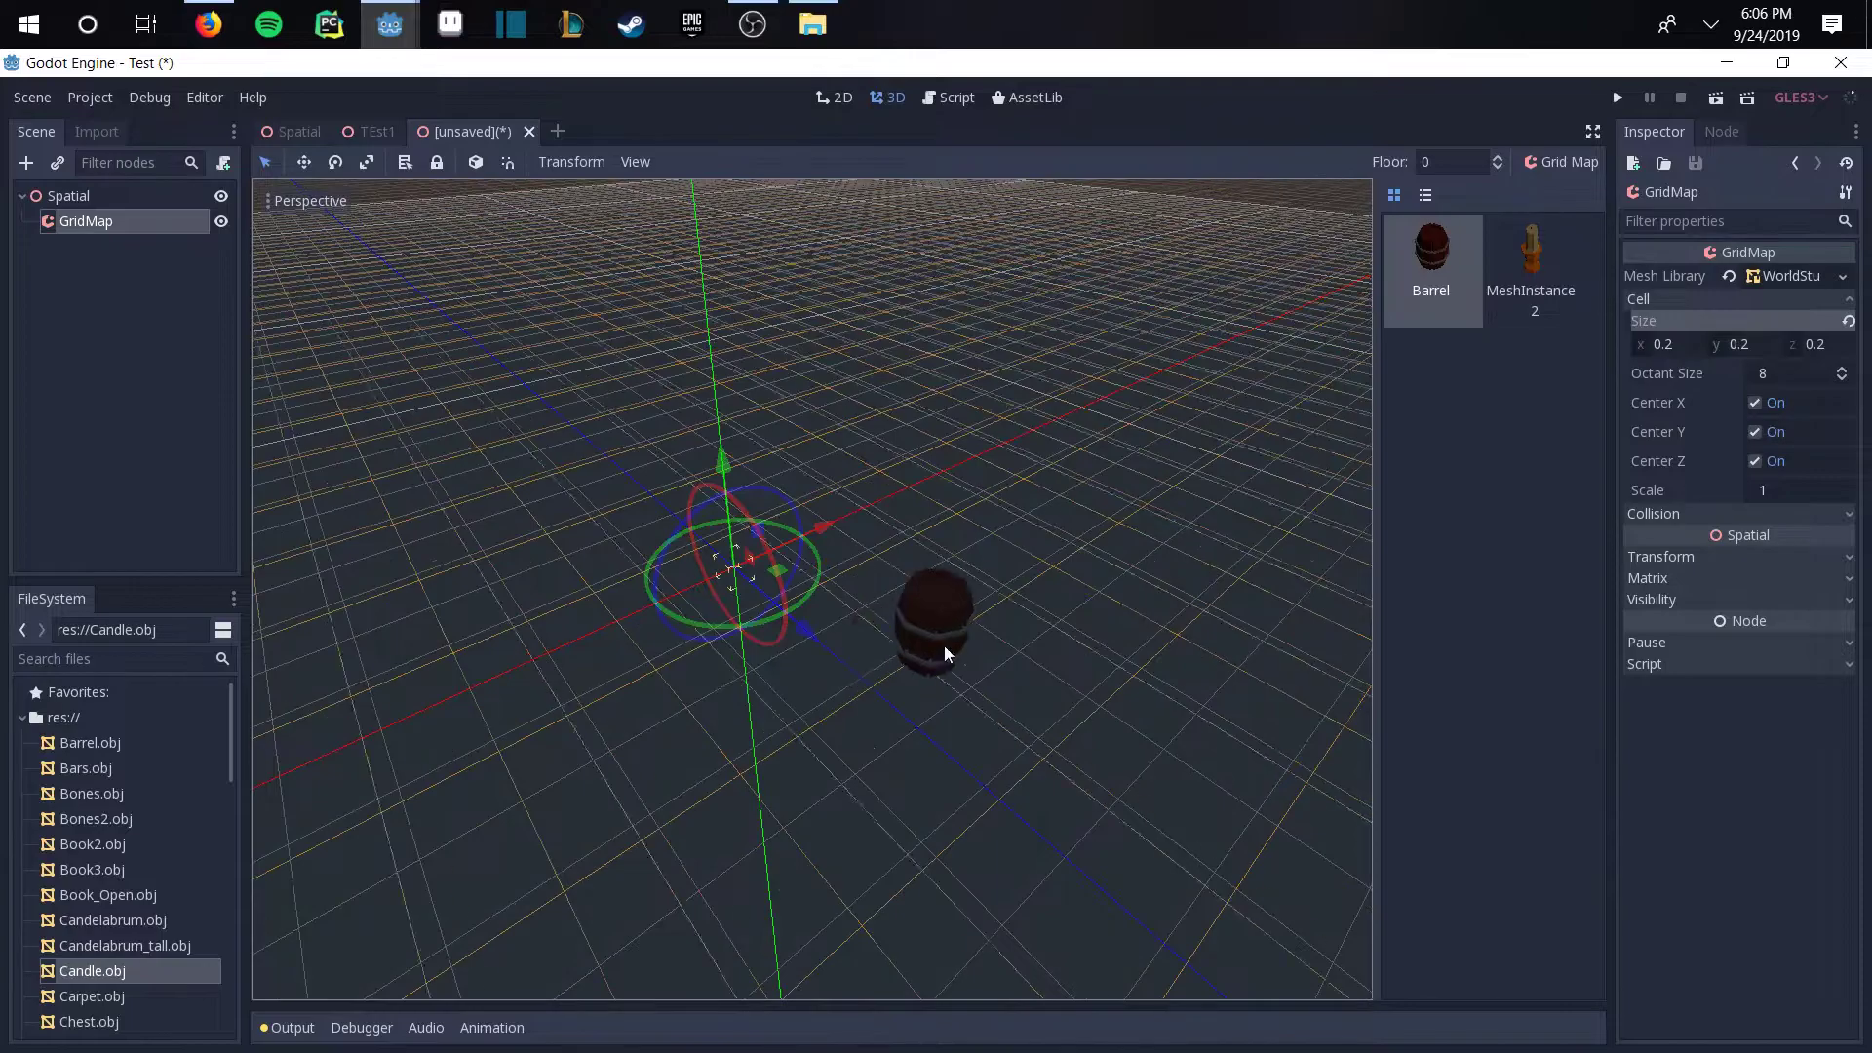
Step: Place four Barrel tiles close together on the grid beside the origin
mouse_move(846, 626)
right_mouse_down()
mouse_move(873, 582)
mouse_move(846, 626)
right_mouse_up()
key("w")
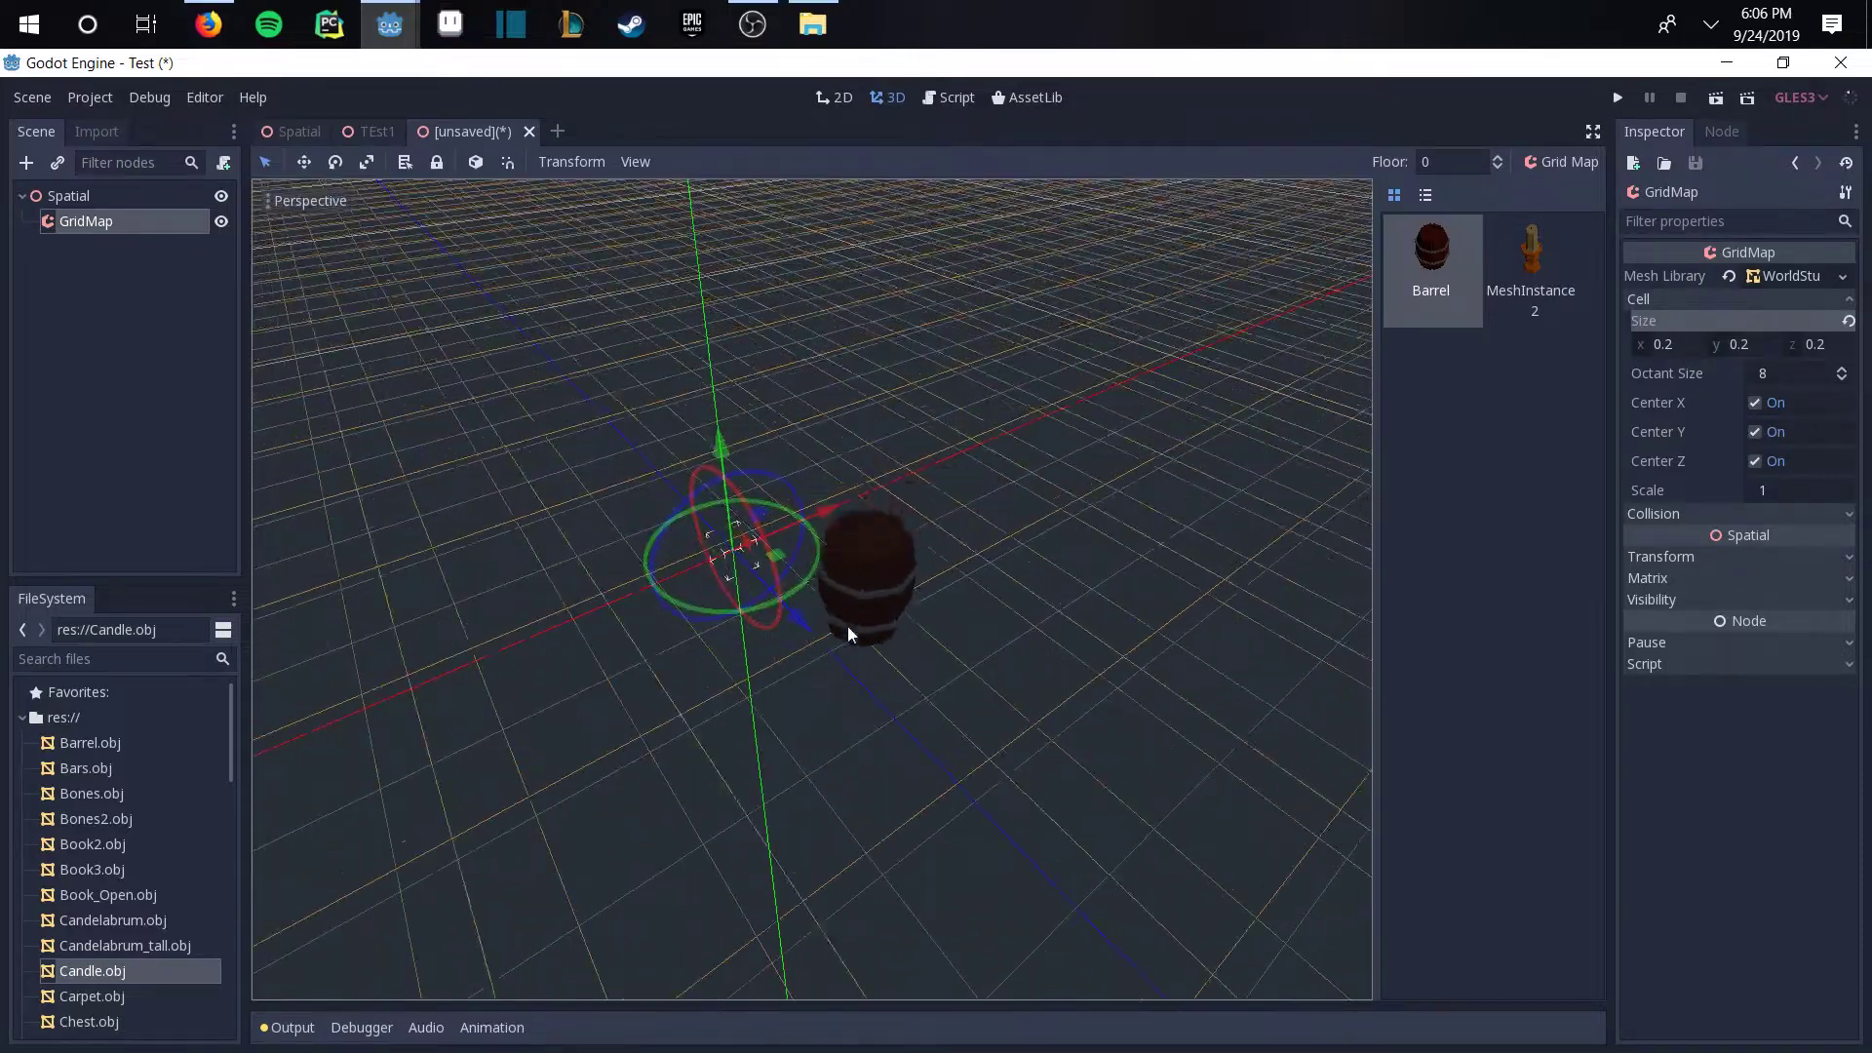
left_click(846, 626)
left_click(930, 579)
left_click(1024, 662)
left_click(904, 739)
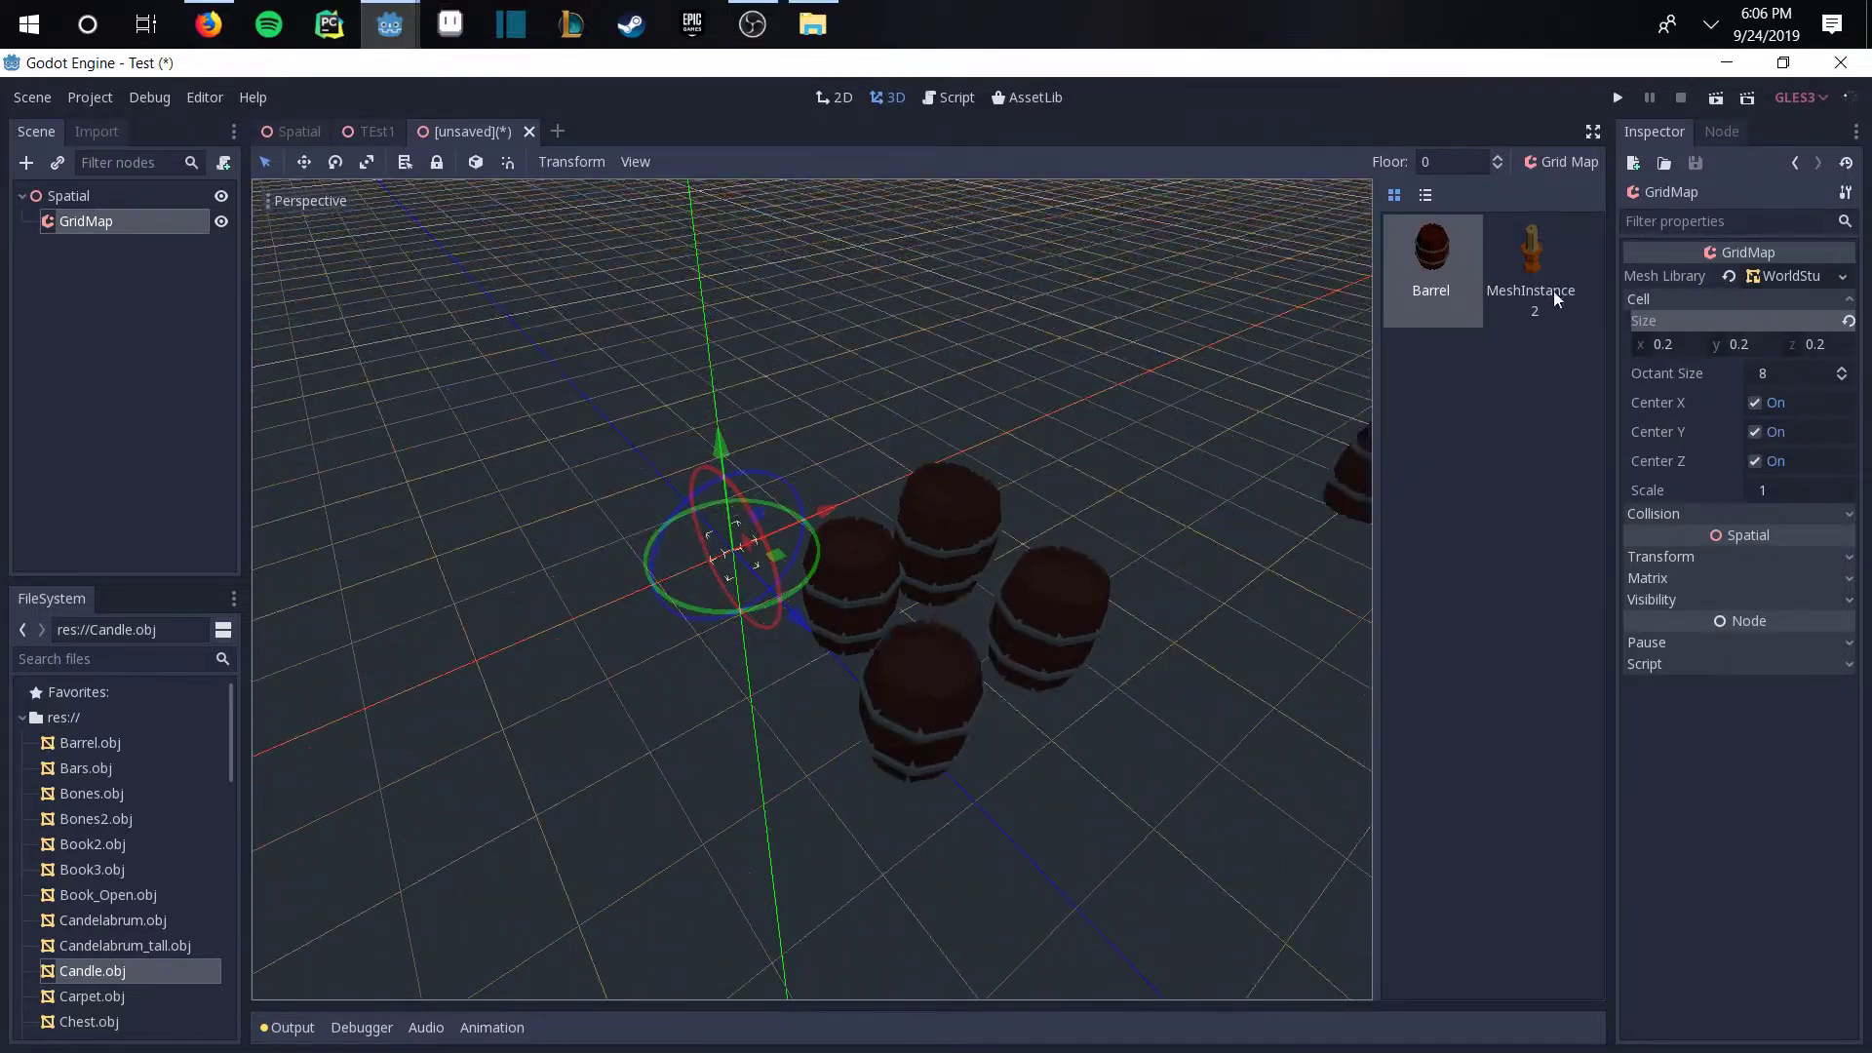
Step: Place three candle tiles (MeshInstance2) on the grid, on the other side of the origin from the barrels
left_click(1553, 292)
left_click(644, 704)
left_click(470, 552)
left_click(723, 763)
Step: Examine the placed barrels and candles from different angles and review the GridMap editing options
right_click_drag(714, 698, 580, 632)
key("a")
key("s")
key("d")
right_click_drag(1015, 602, 1127, 604)
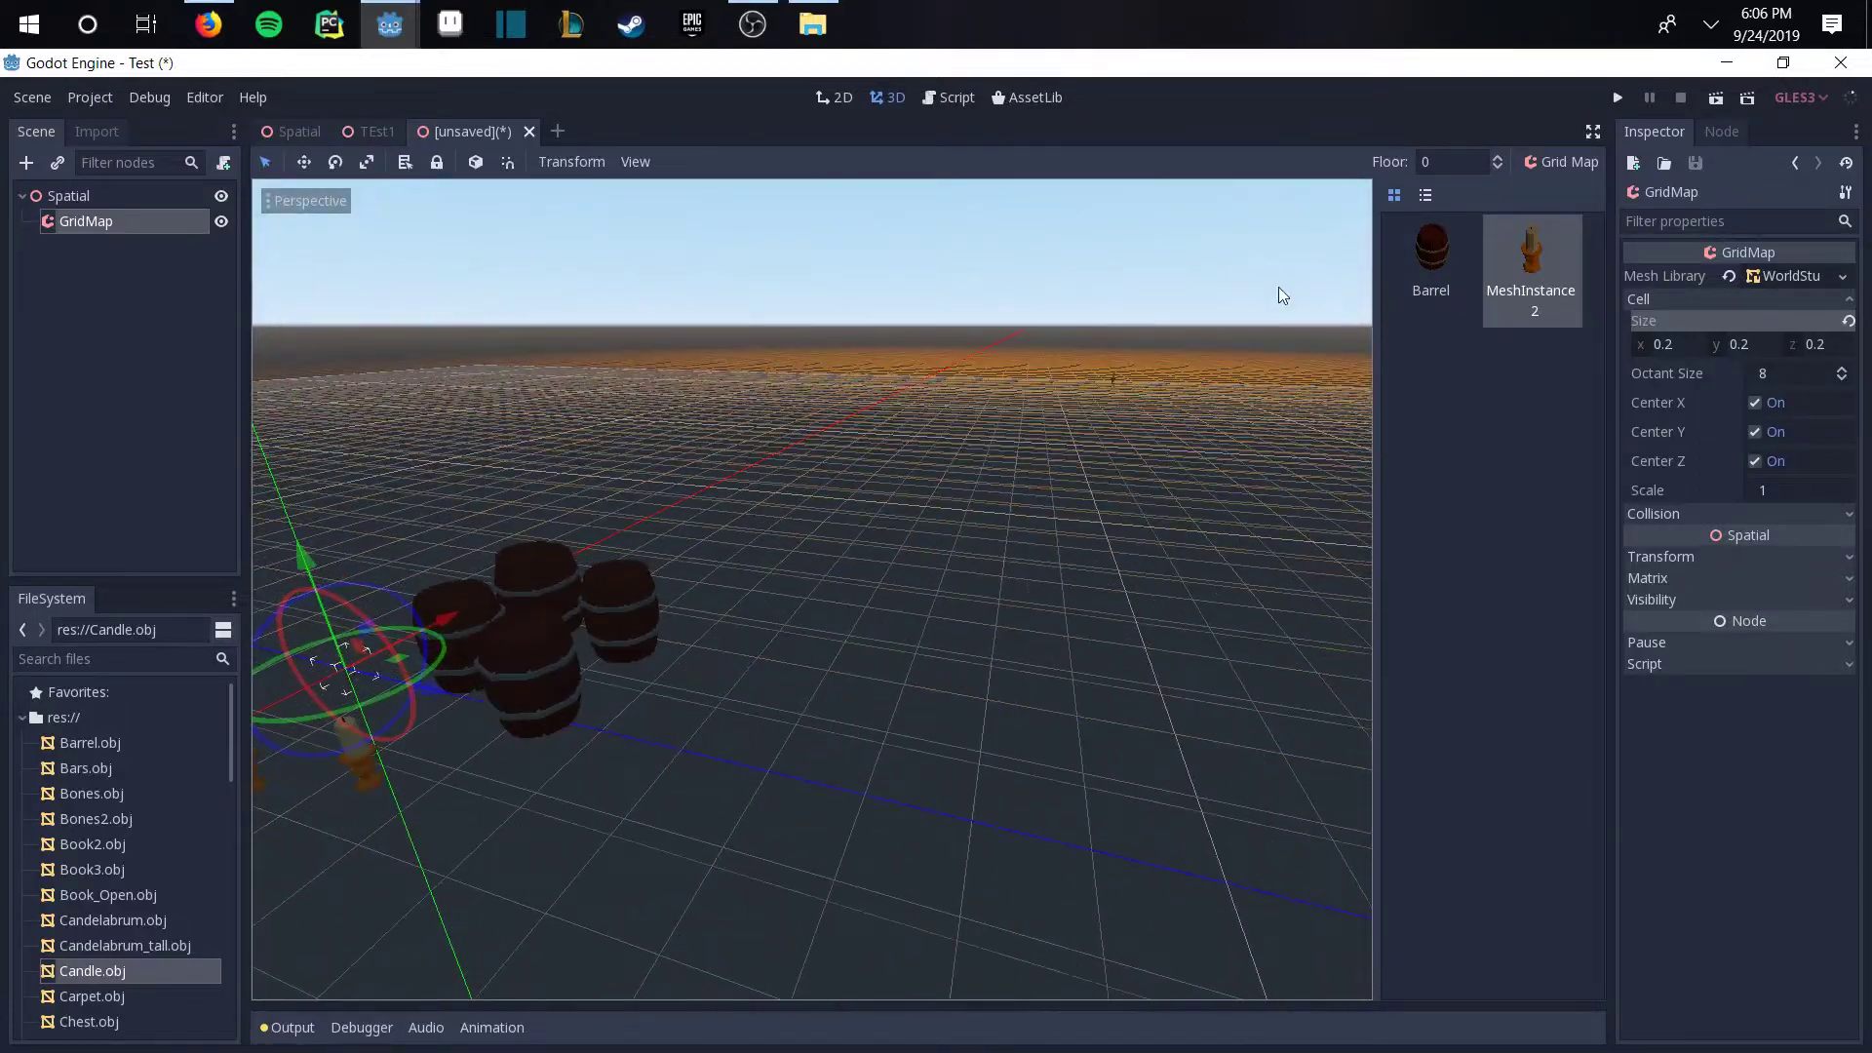
left_click(1559, 162)
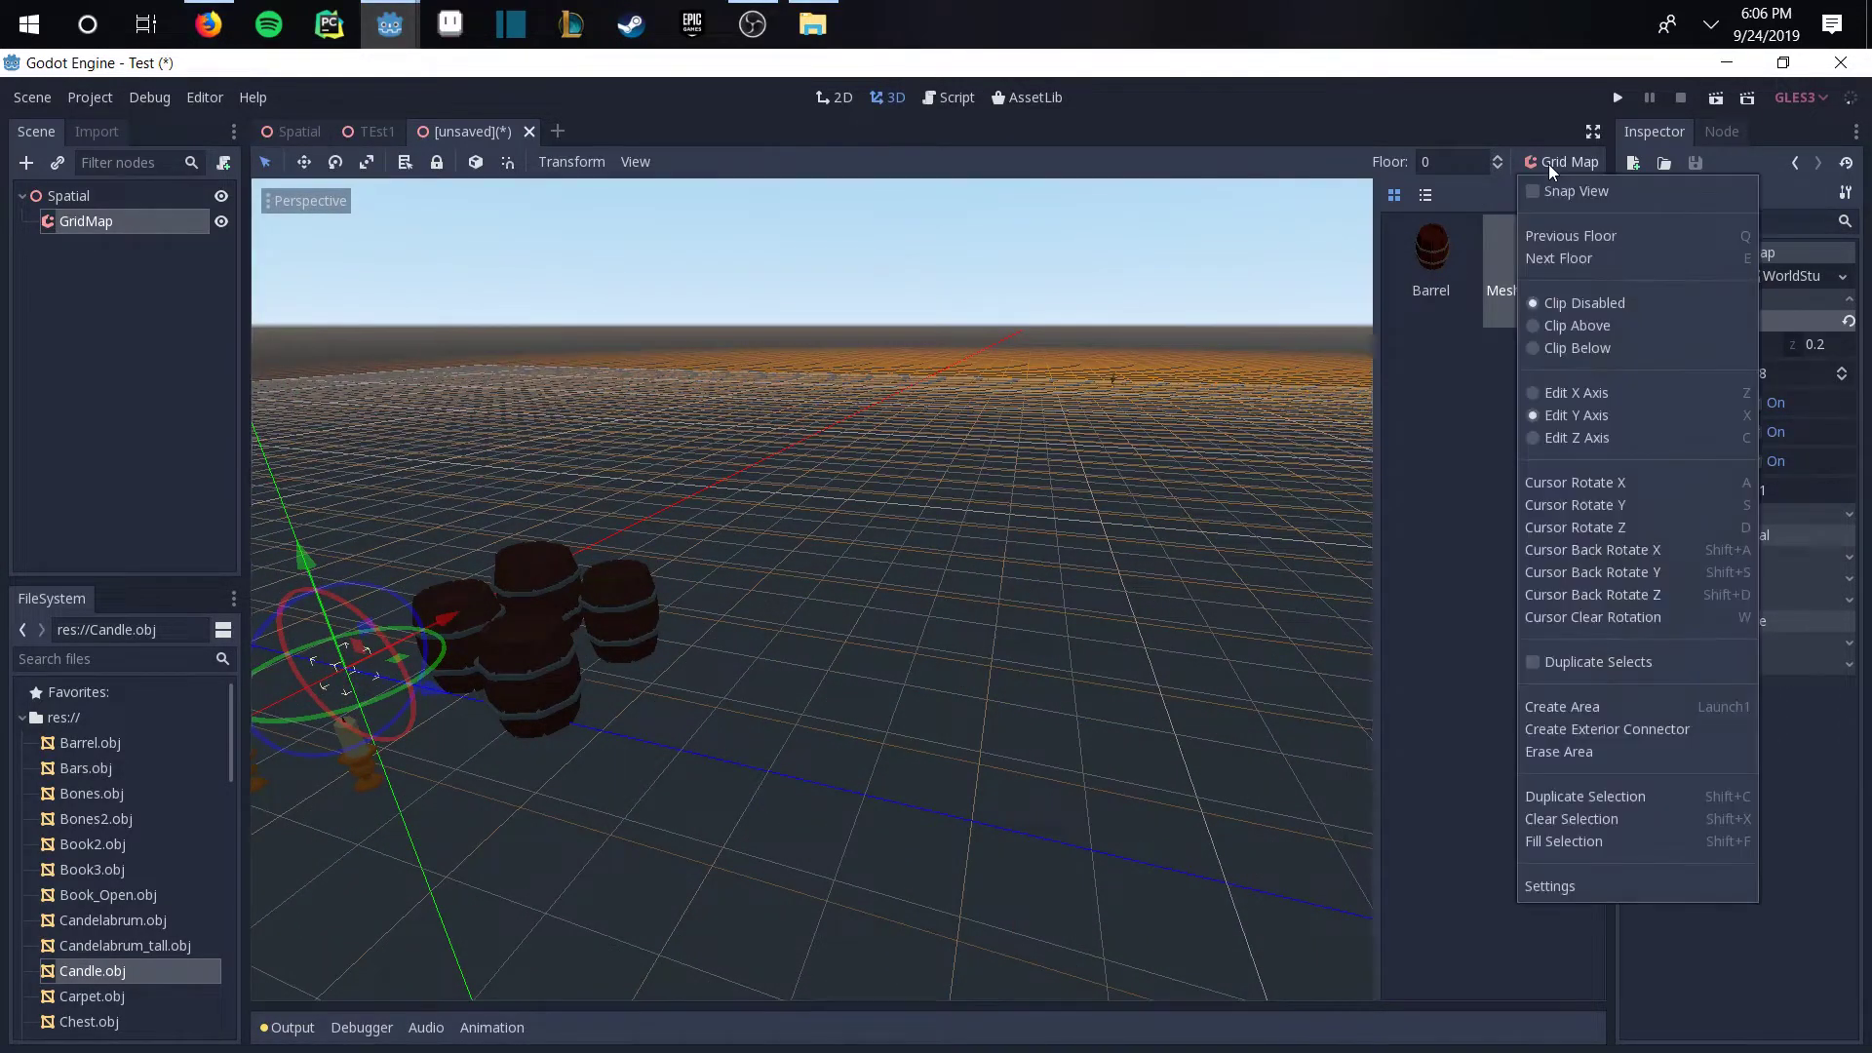
left_click(1554, 164)
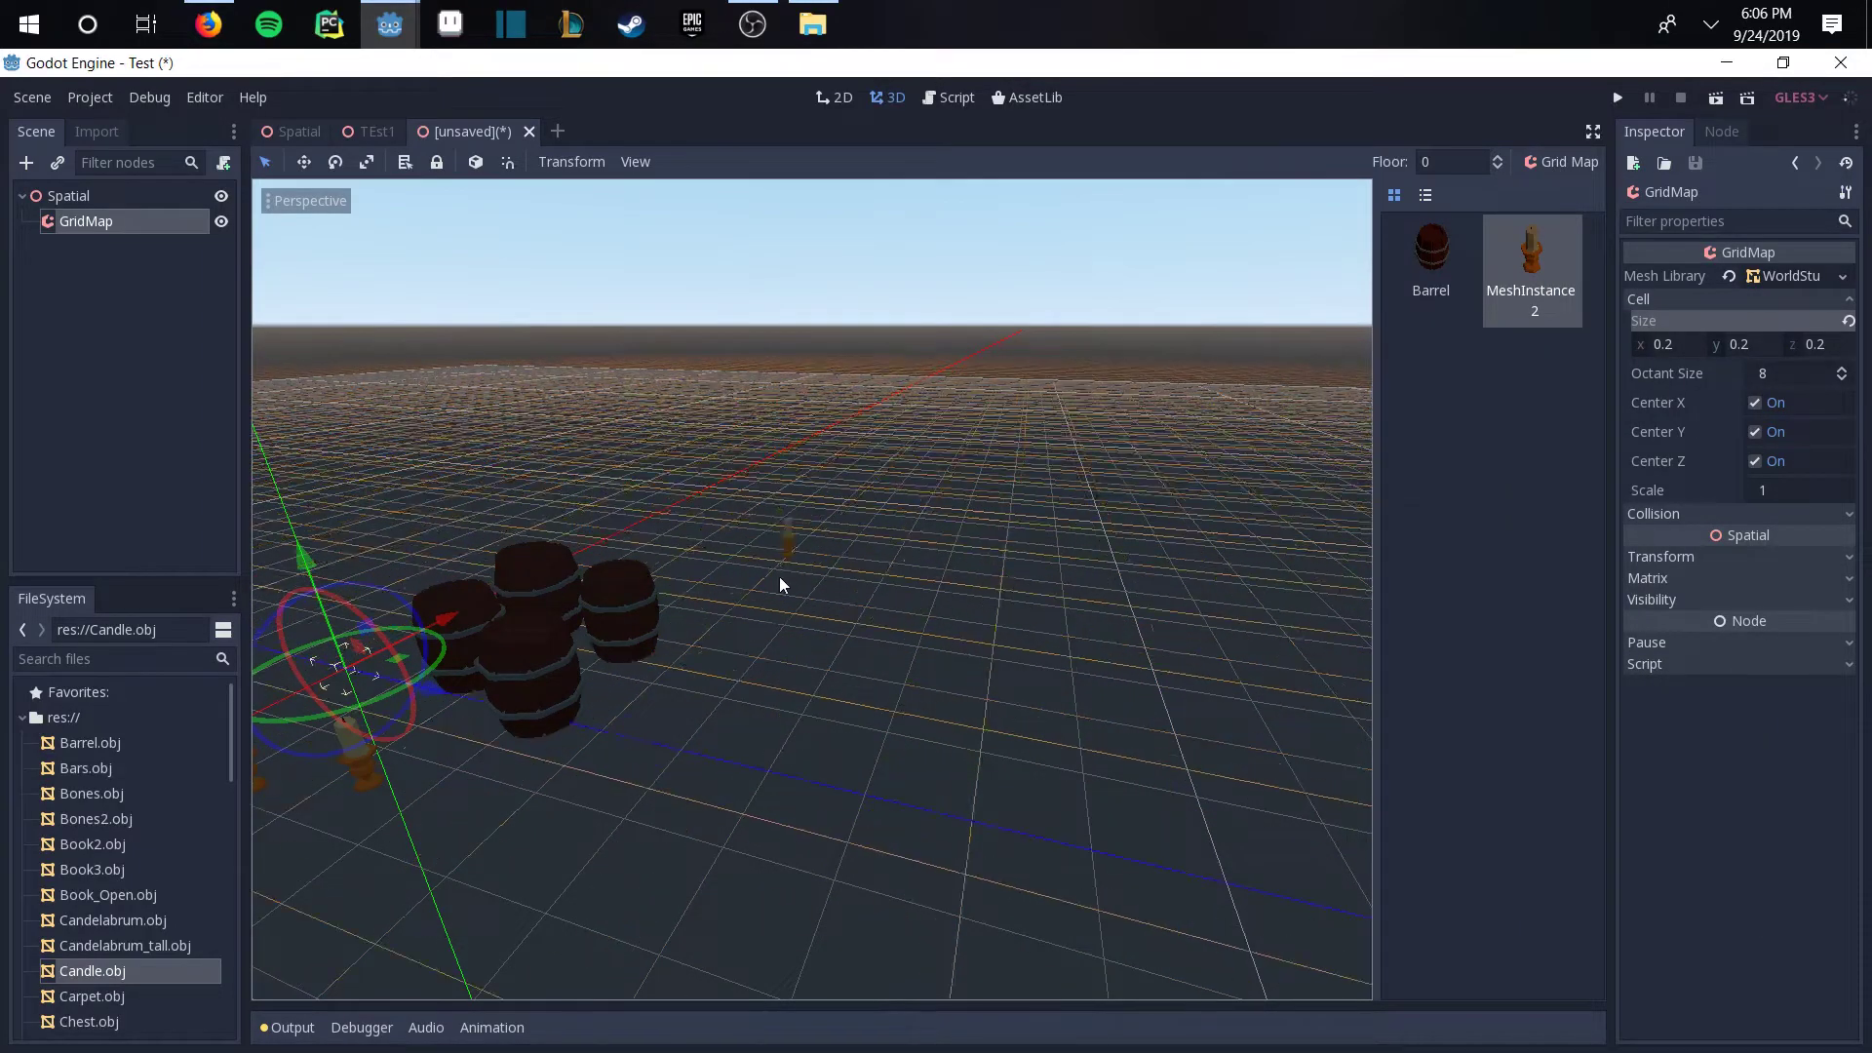
right_click_drag(780, 576, 819, 673)
key("s")
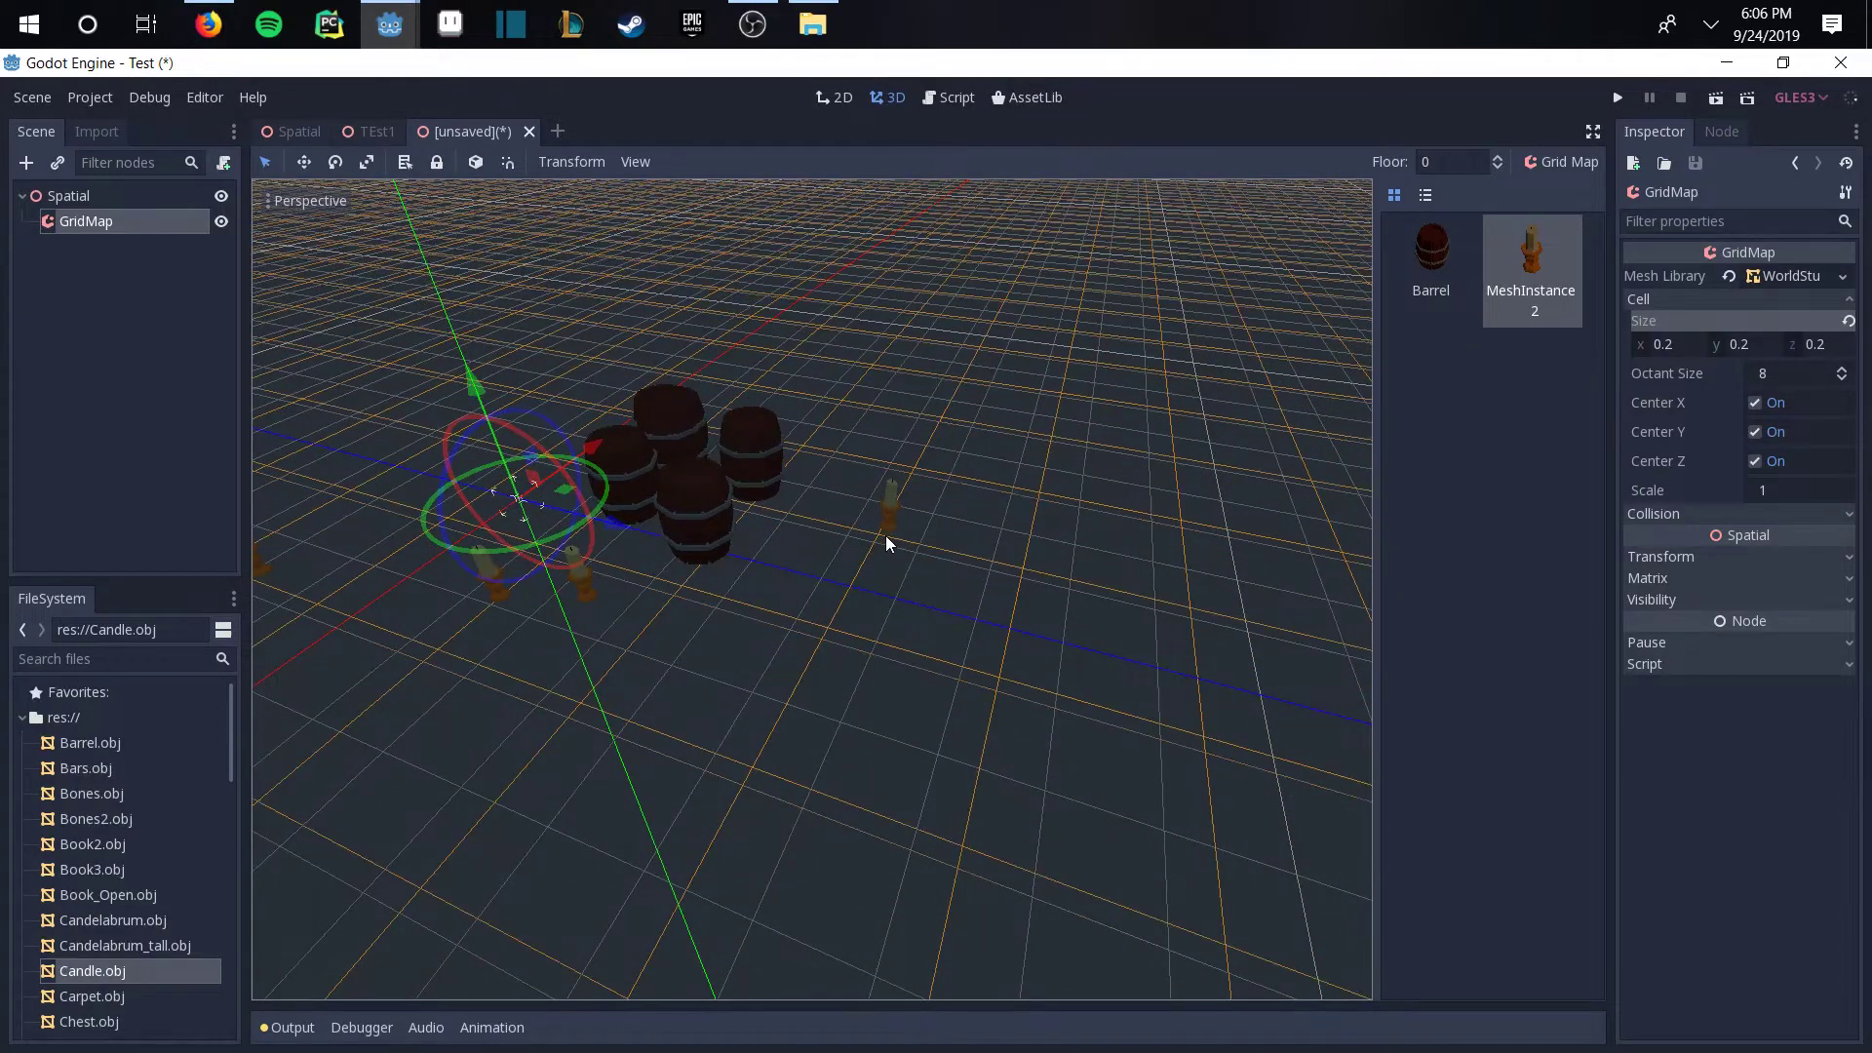